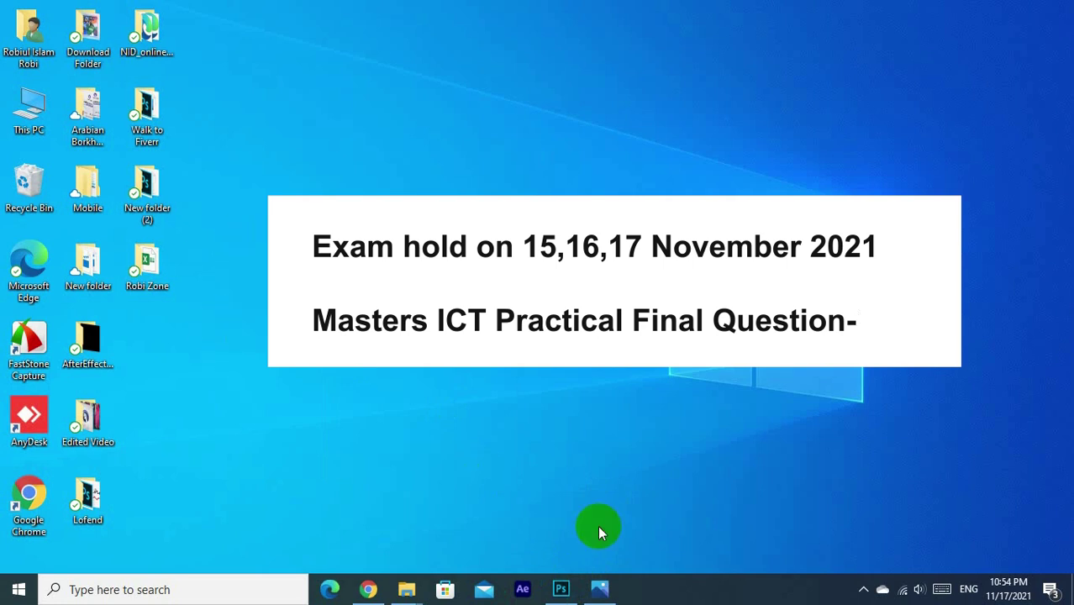
# Step: Open the exam question photo with the 2012–2016 hospital treatment table and centre its window
pyautogui.moveTo(603, 586)
pyautogui.click(606, 555)
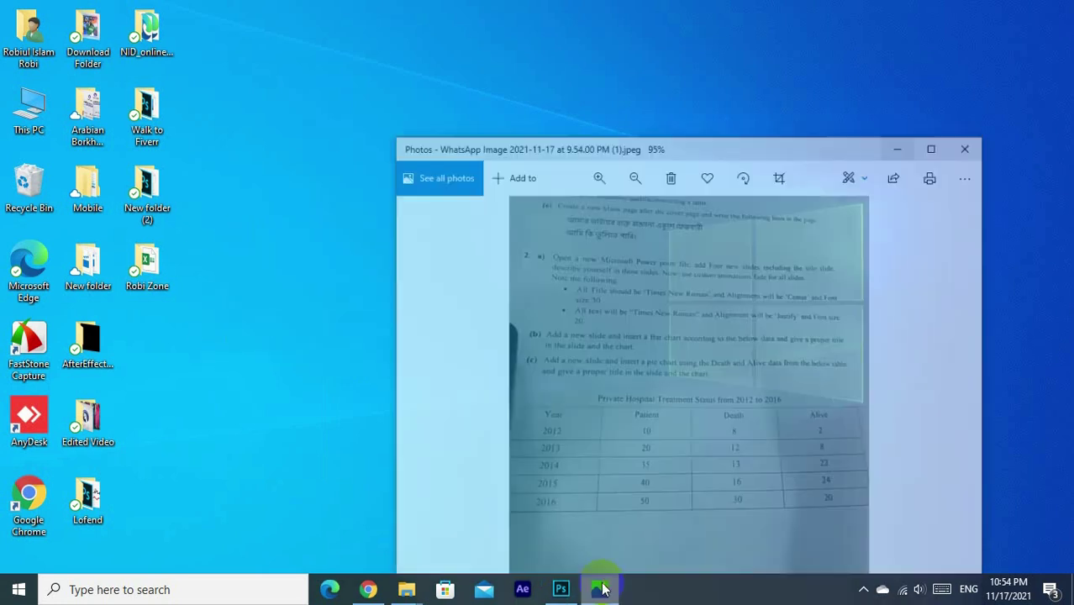
pyautogui.moveTo(679, 119); pyautogui.dragTo(336, 88)
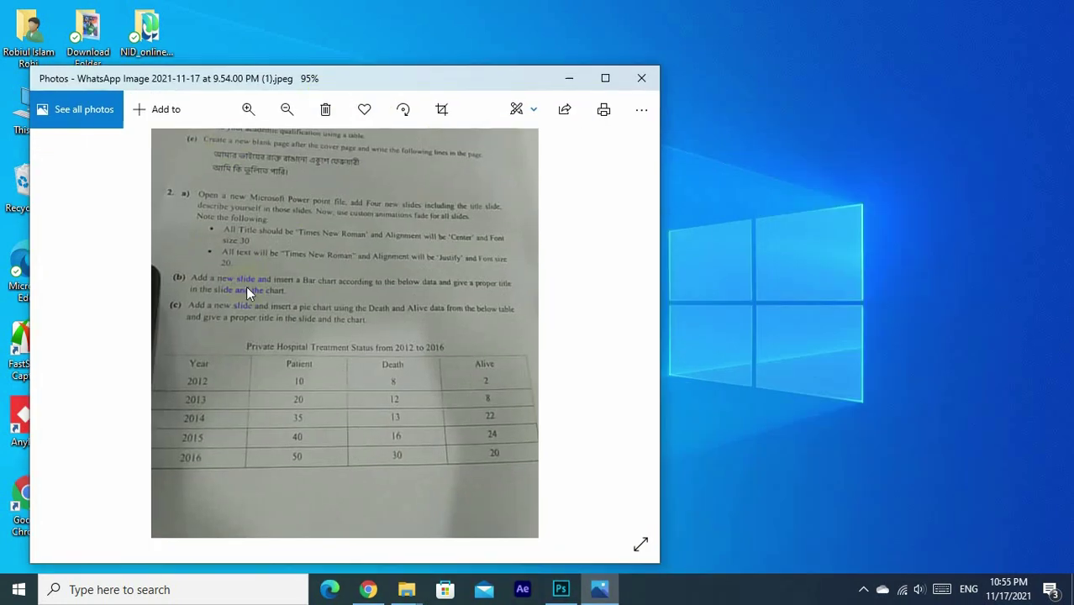
pyautogui.moveTo(233, 82); pyautogui.dragTo(431, 76)
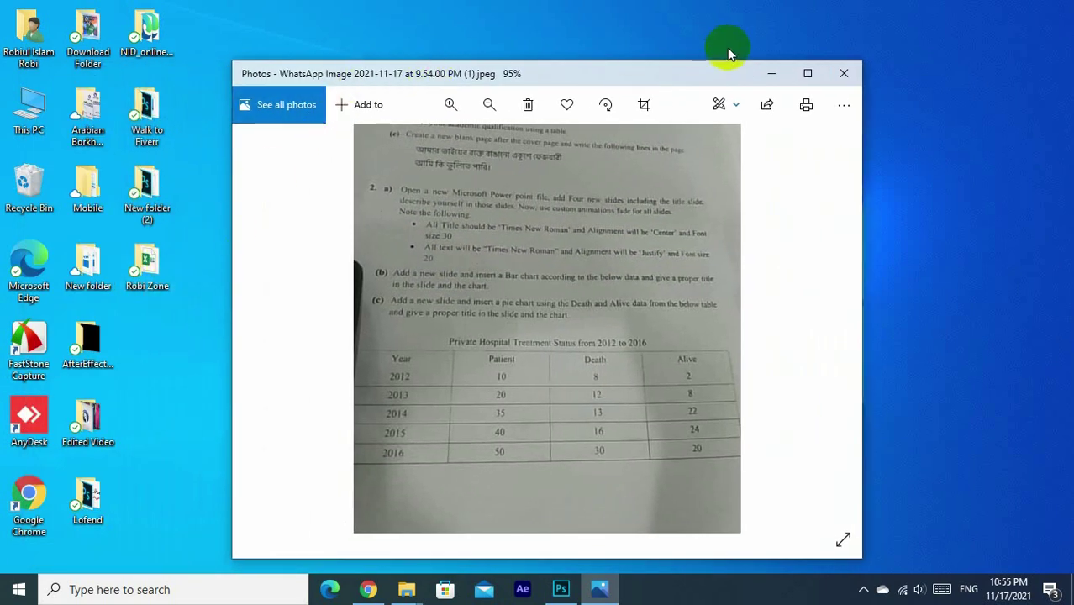
# Step: Minimize Photos and open the Robi Zone folder in File Explorer
pyautogui.click(772, 73)
pyautogui.doubleClick(150, 267)
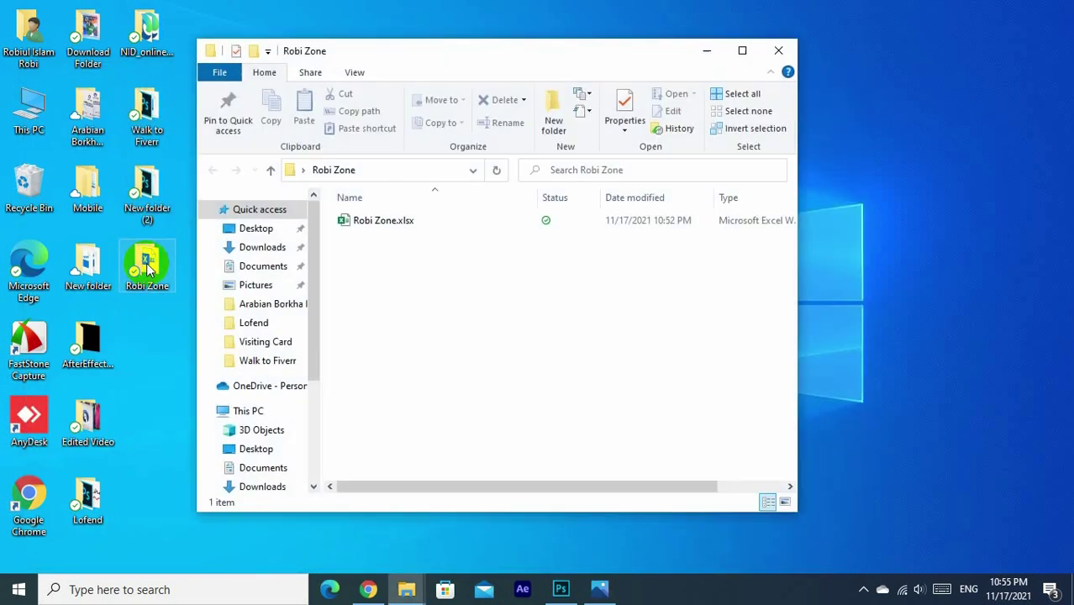
pyautogui.moveTo(407, 52); pyautogui.dragTo(387, 32)
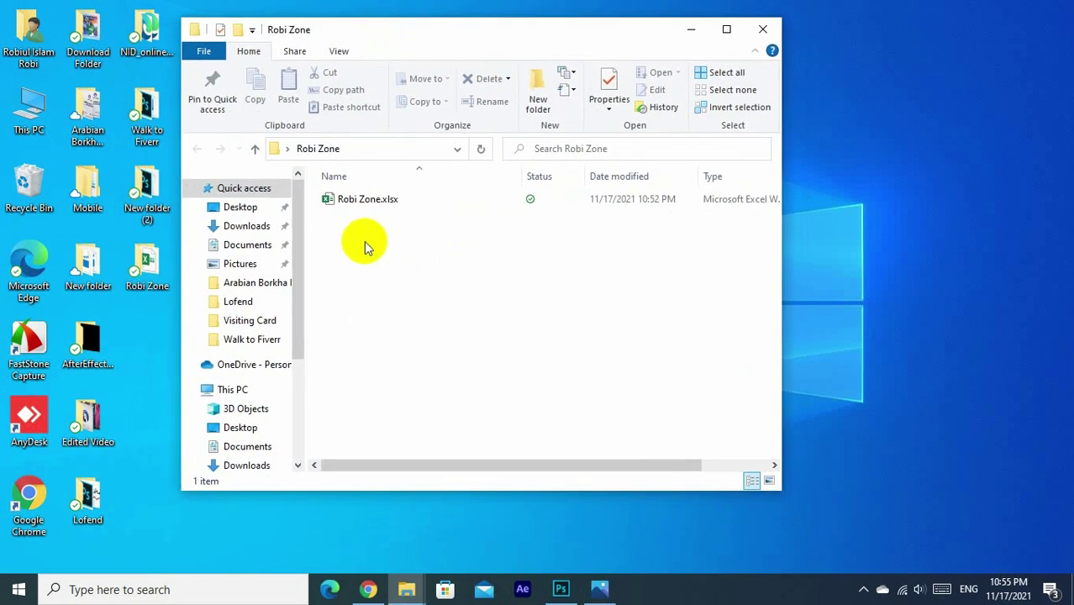
# Step: Create a new PowerPoint presentation named 'Robi Zone' beside Robi Zone.xlsx
pyautogui.rightClick(362, 246)
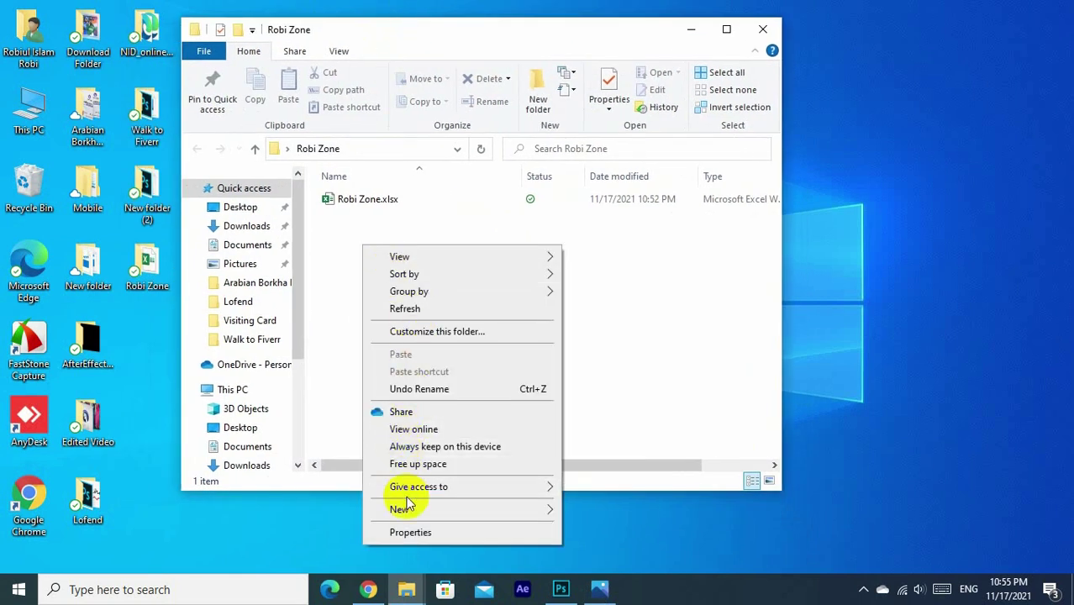
pyautogui.rightClick(325, 275)
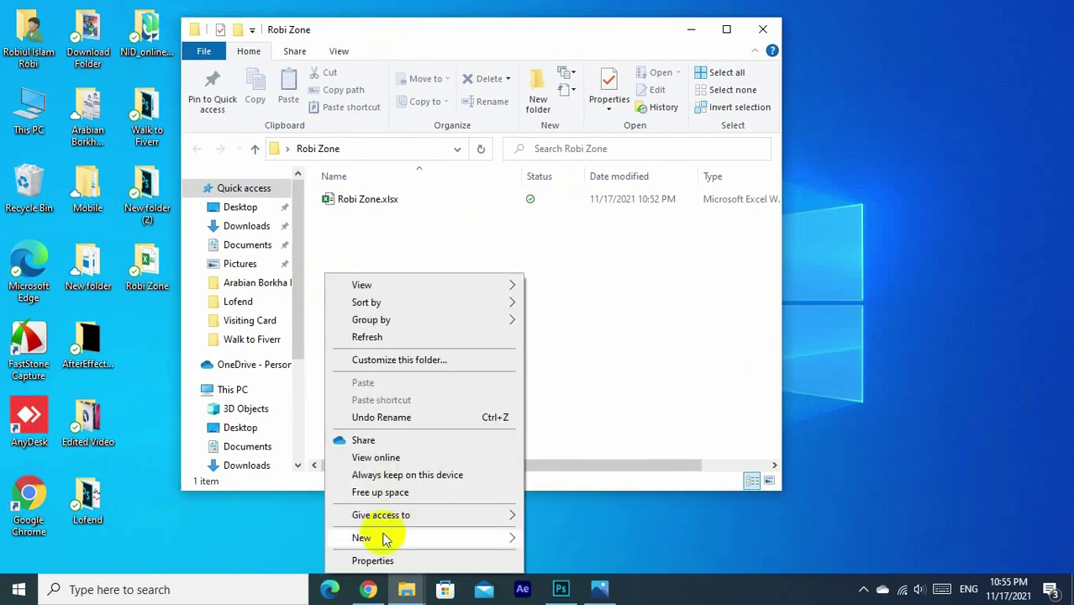
pyautogui.moveTo(383, 537)
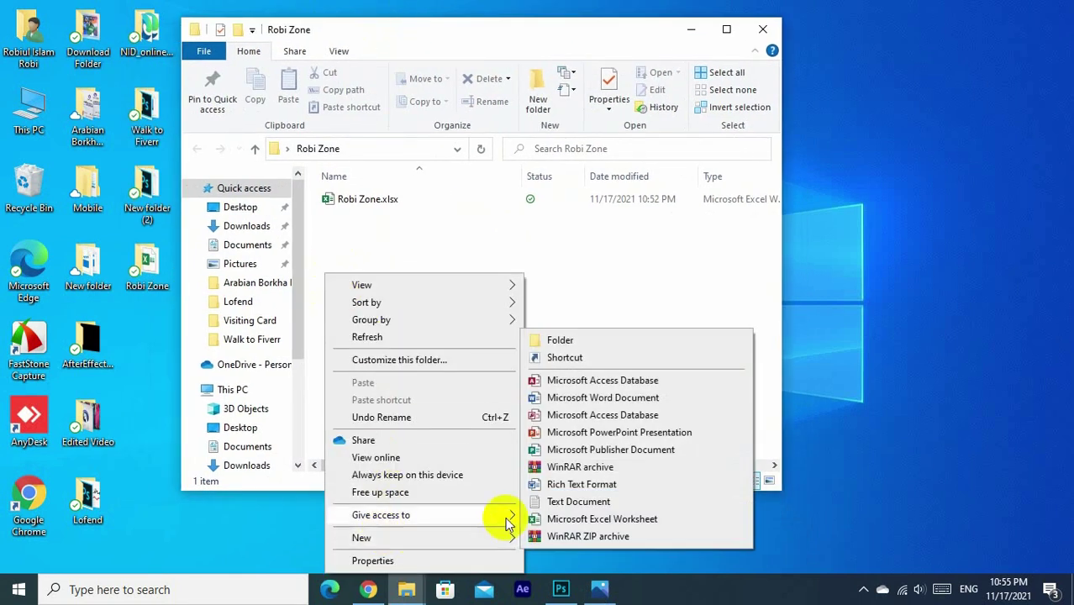
pyautogui.click(603, 434)
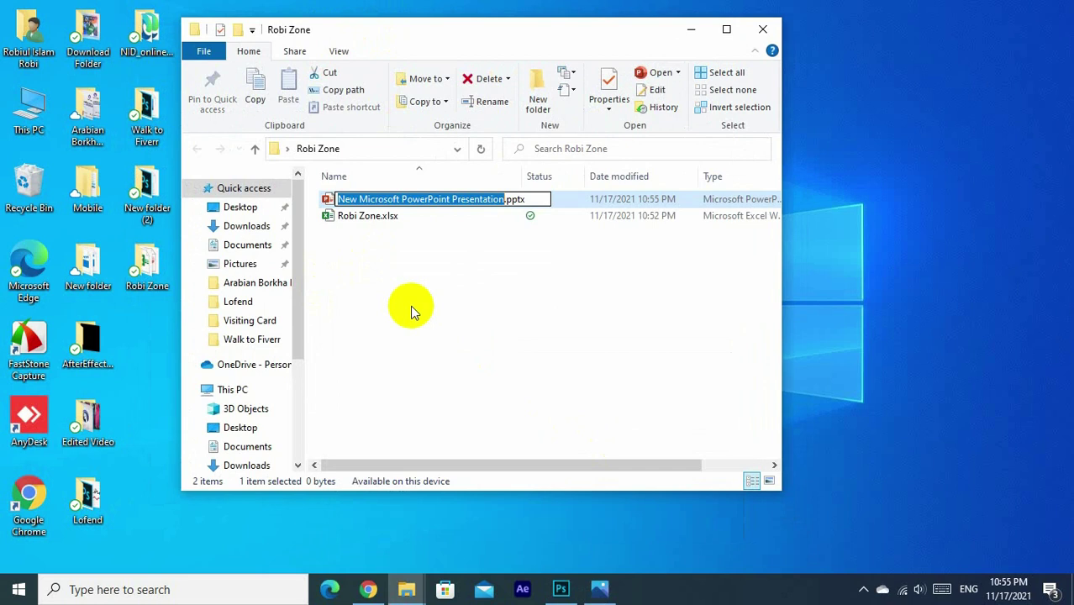
pyautogui.write('RO')
pyautogui.press('BackSpace')
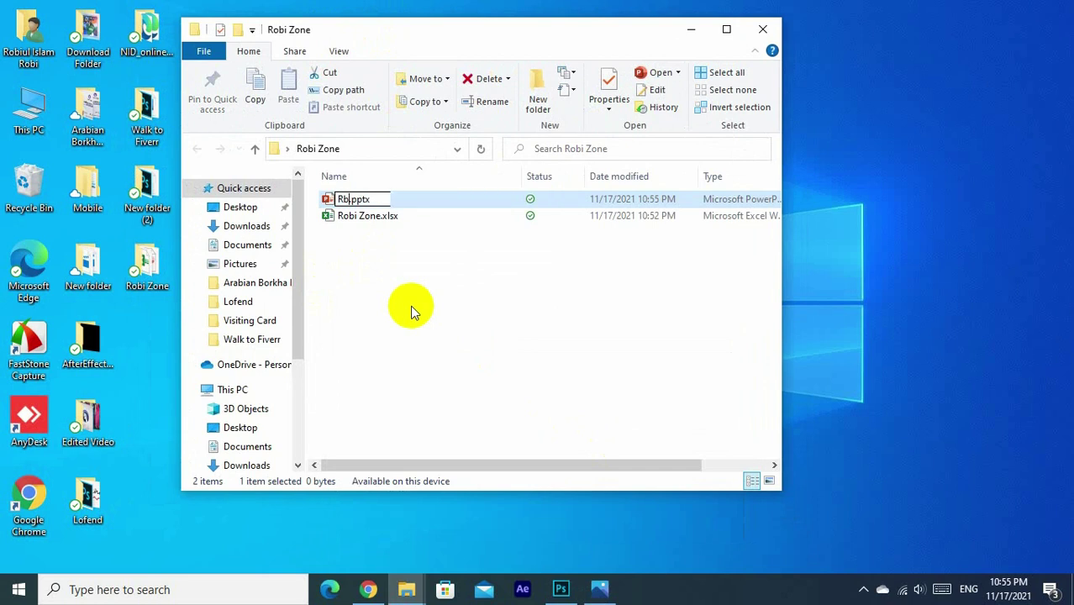
pyautogui.write('obi ')
pyautogui.write('Zone')
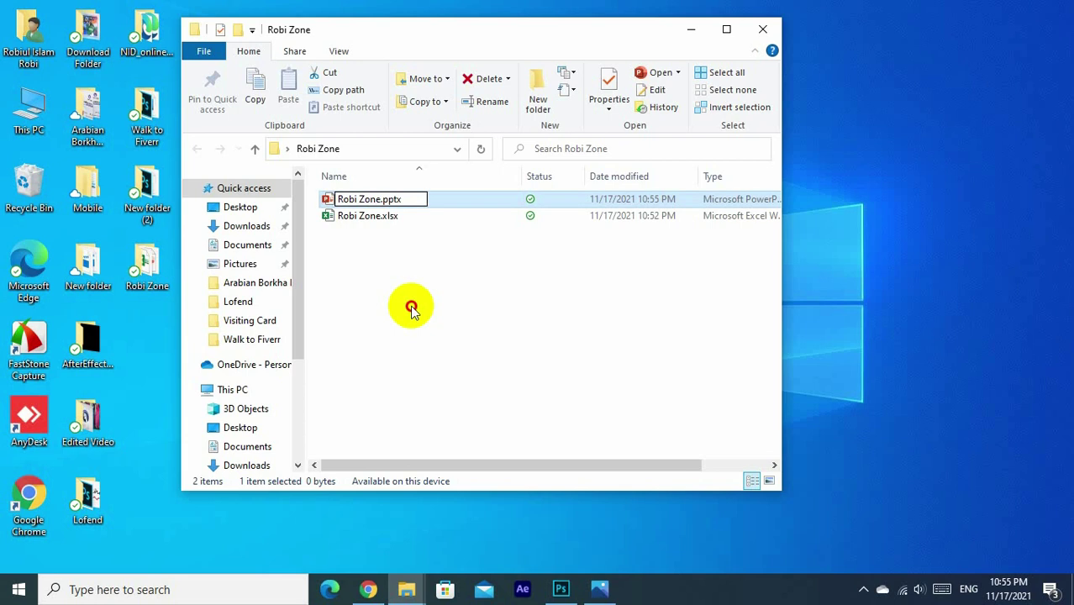
pyautogui.click(411, 305)
# Step: Open Robi Zone.pptx, dismiss the AutoSave notice, and add four blank title slides
pyautogui.doubleClick(373, 201)
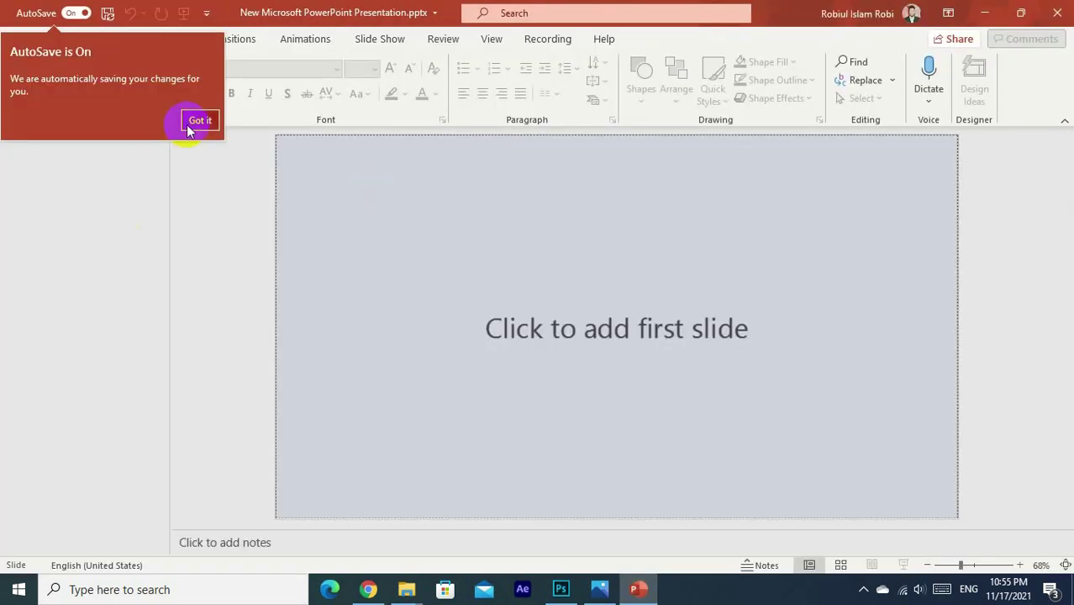
pyautogui.click(189, 125)
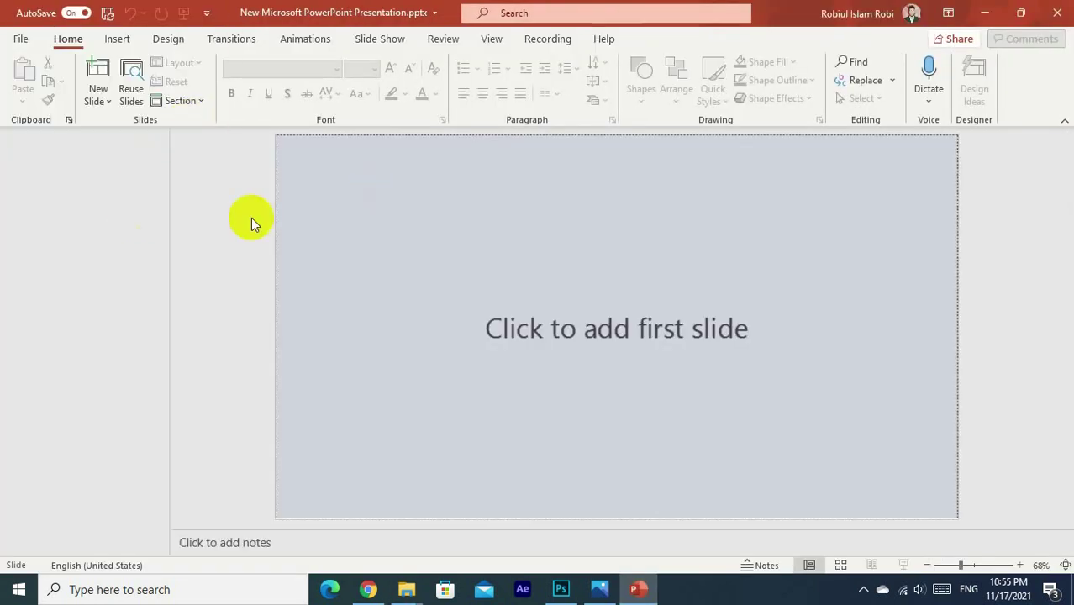
pyautogui.click(552, 330)
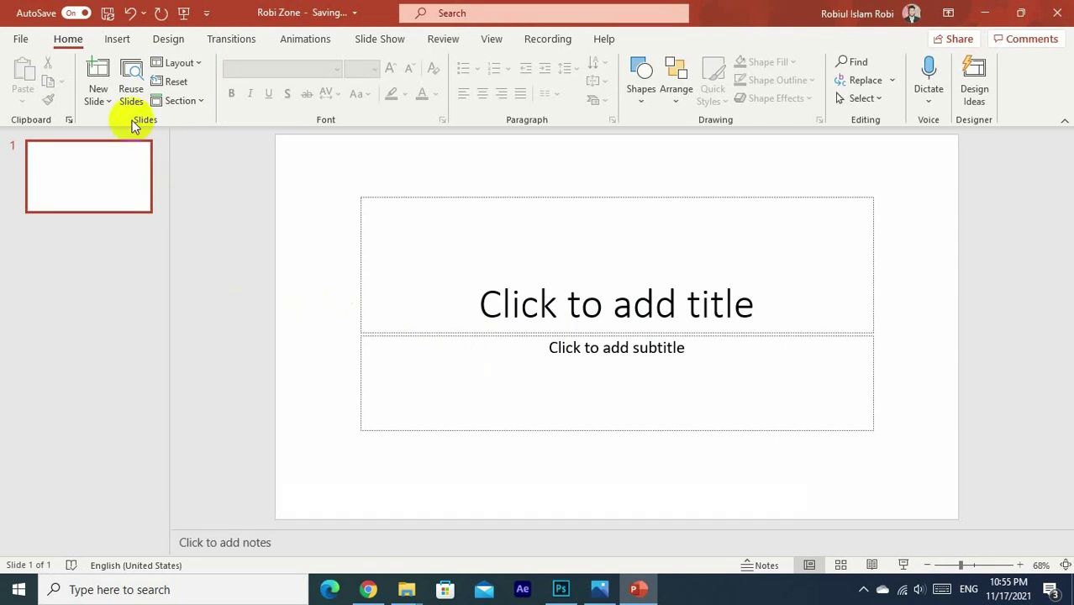
pyautogui.click(97, 74)
pyautogui.click(98, 76)
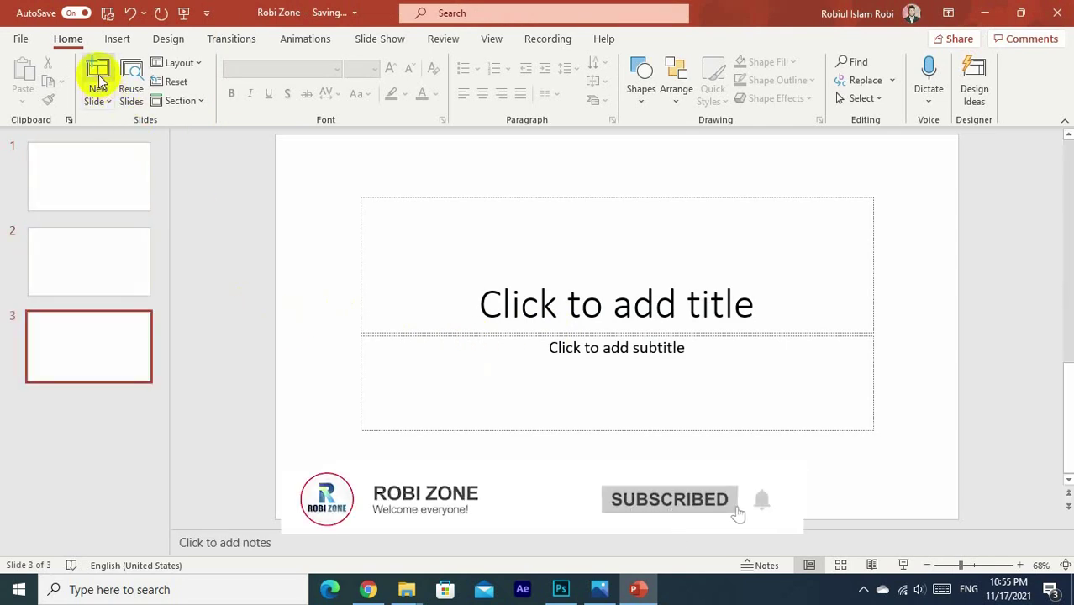
pyautogui.click(98, 77)
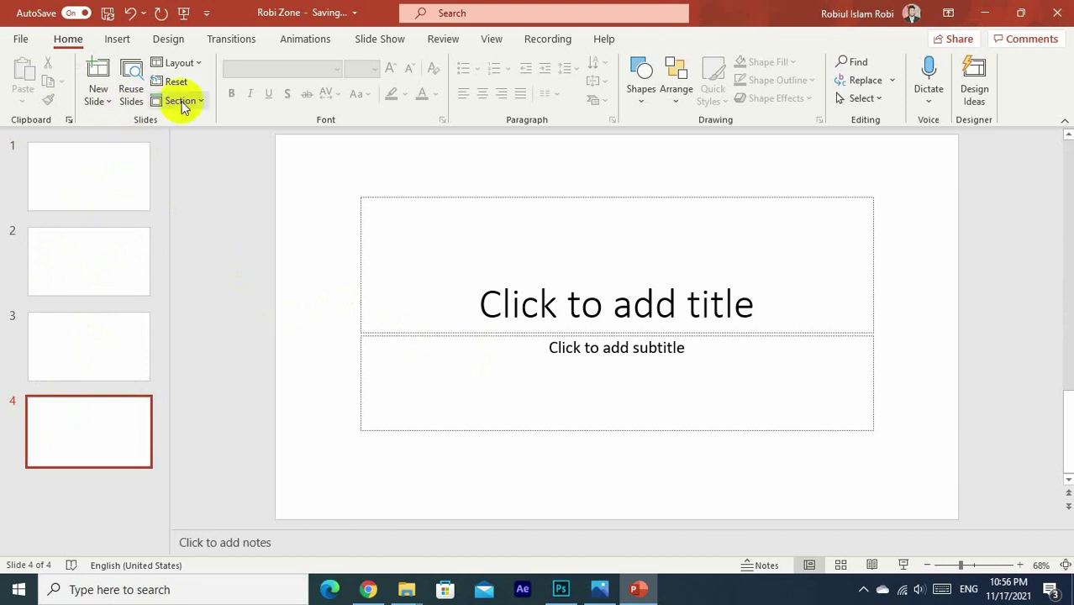
pyautogui.click(286, 42)
pyautogui.click(230, 40)
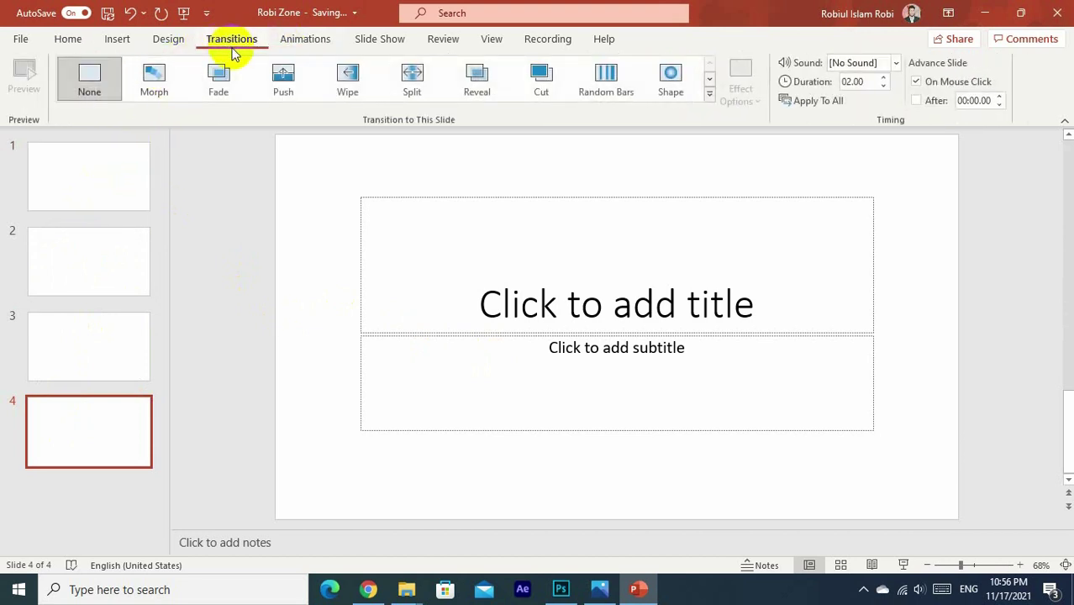
# Step: Apply a 0.70-second Fade transition to all four slides and check each one
pyautogui.click(217, 88)
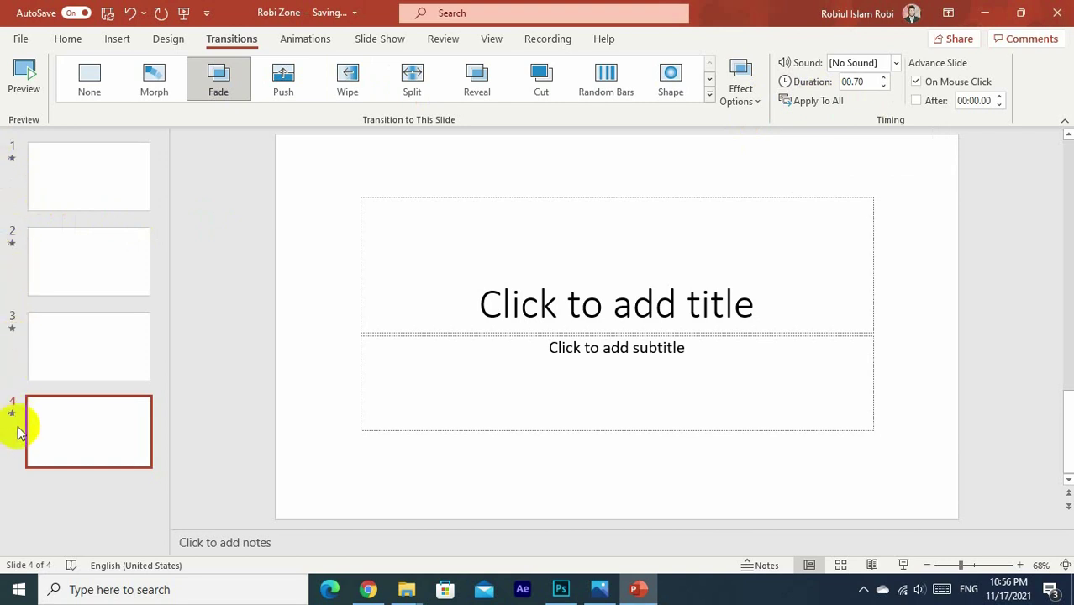
pyautogui.click(102, 347)
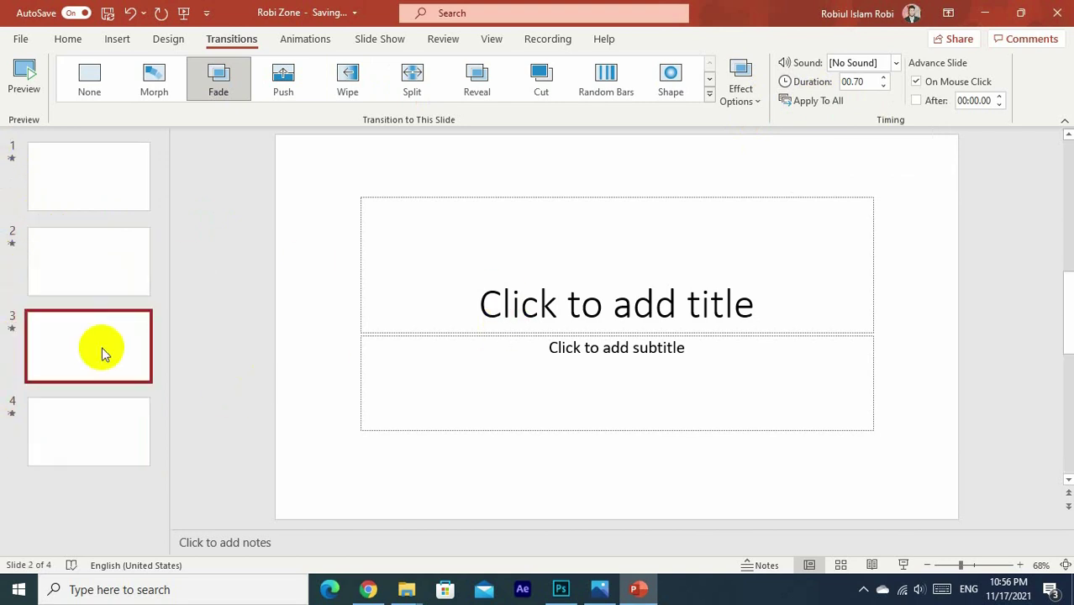
pyautogui.click(95, 413)
pyautogui.click(91, 269)
pyautogui.click(106, 182)
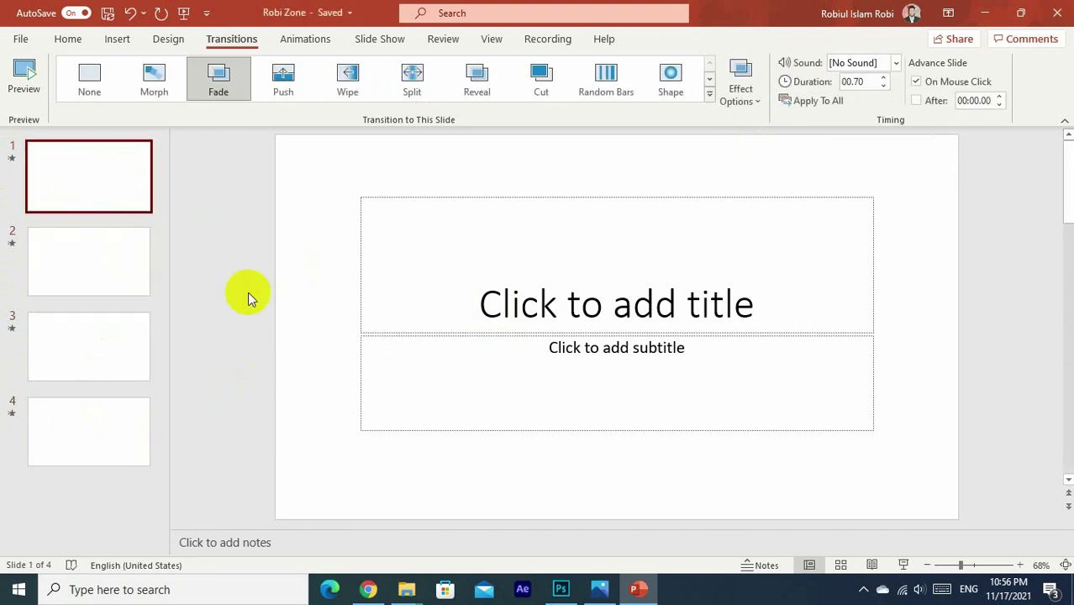
# Step: Shrink slide 1's title box, title it 'About Myself', and select the title text
pyautogui.click(548, 308)
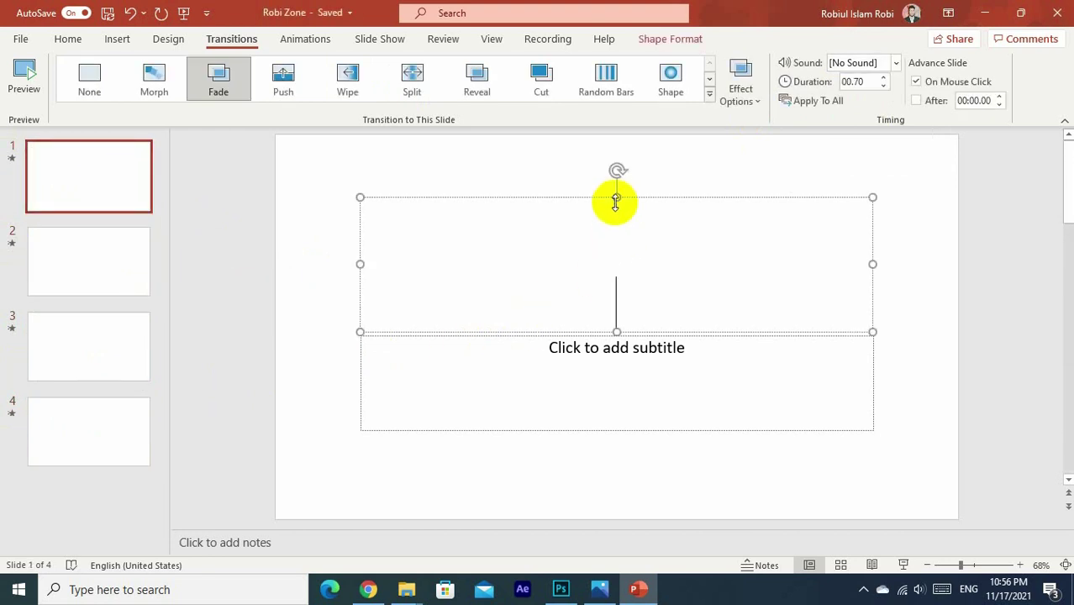
pyautogui.moveTo(616, 199)
pyautogui.mouseDown()
pyautogui.moveTo(616, 249)
pyautogui.moveTo(633, 160)
pyautogui.mouseUp()
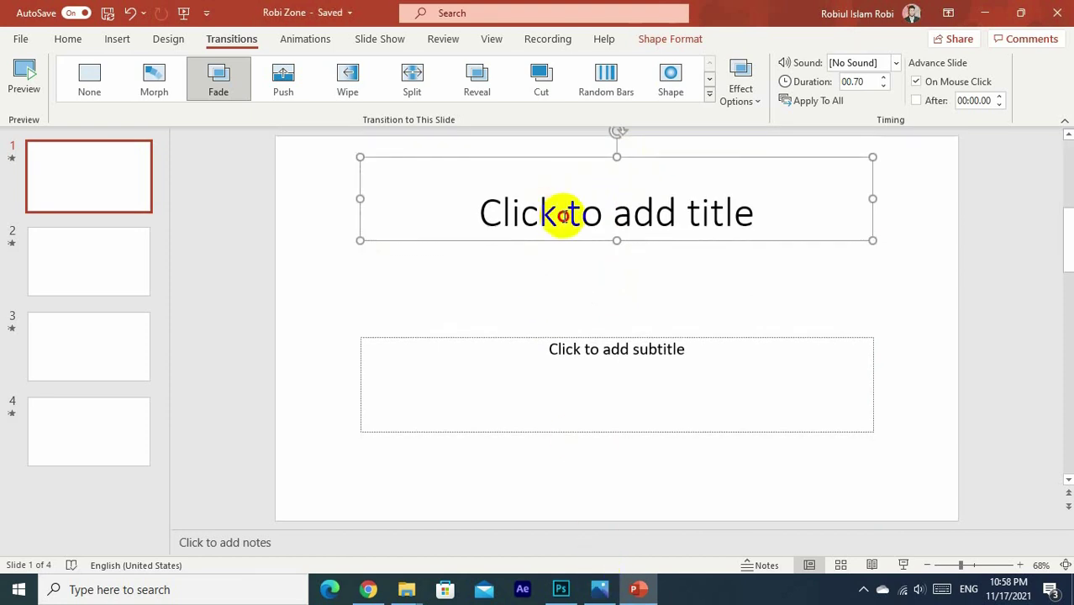
pyautogui.click(563, 216)
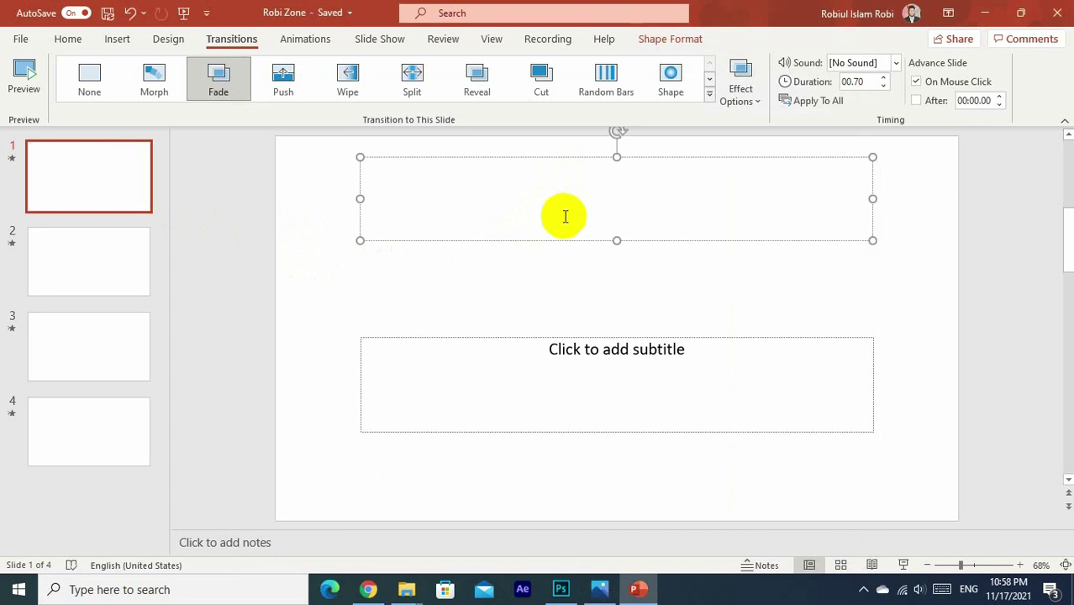
pyautogui.write('About')
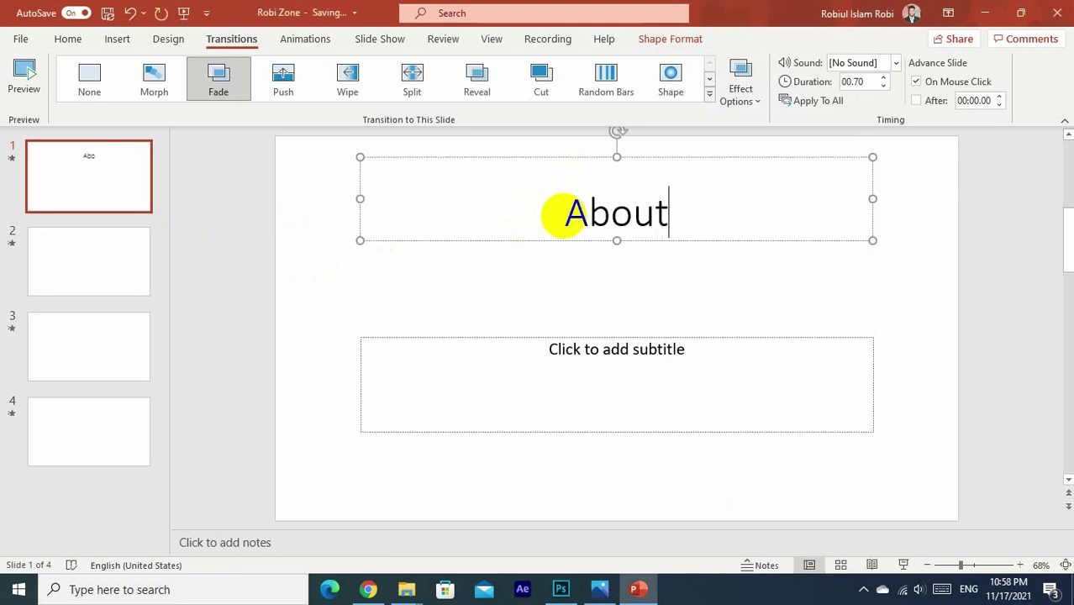
pyautogui.write(' My ')
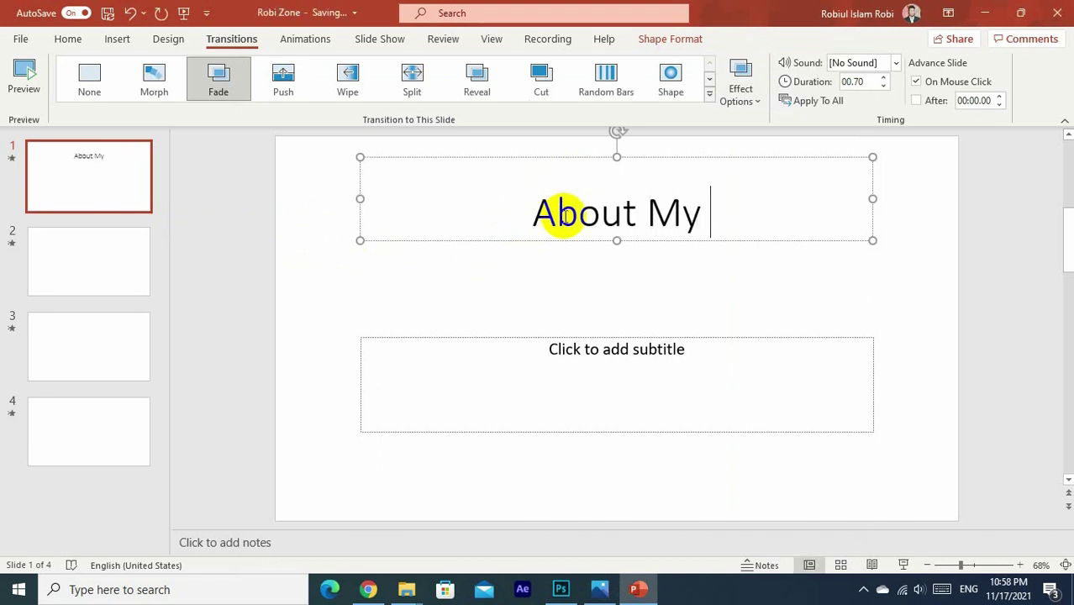
pyautogui.write('Se')
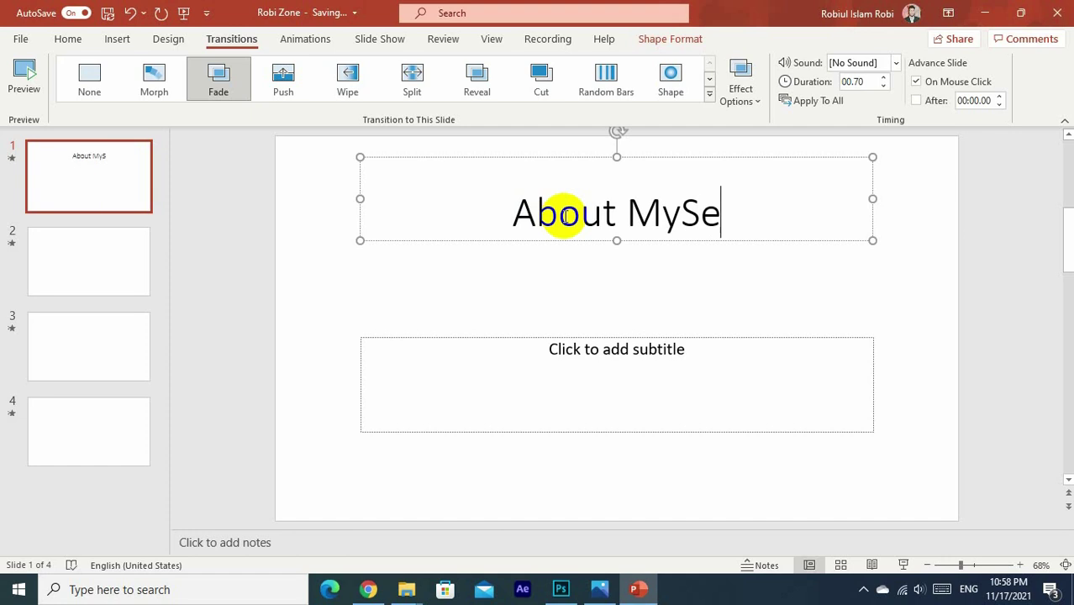
pyautogui.press('BackSpace')
pyautogui.press('BackSpace')
pyautogui.write('se')
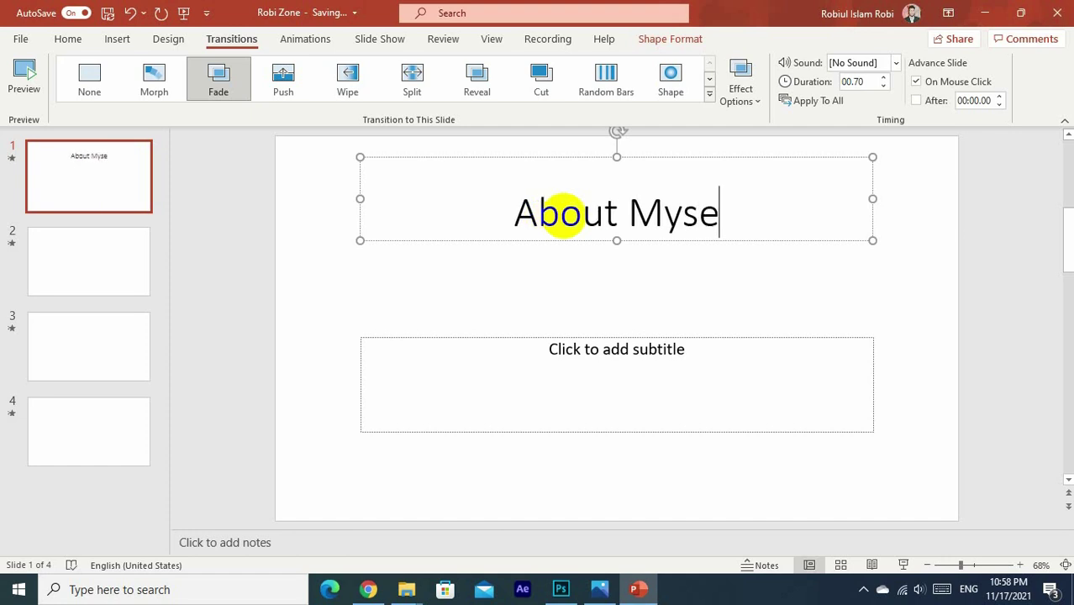
pyautogui.write('lf')
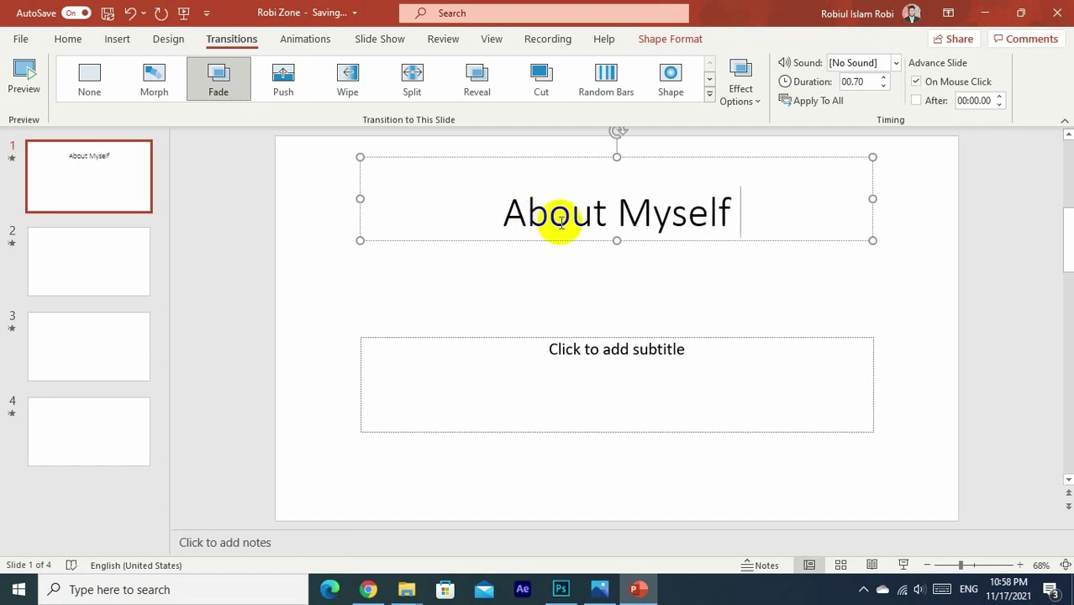
pyautogui.moveTo(503, 212); pyautogui.dragTo(731, 213)
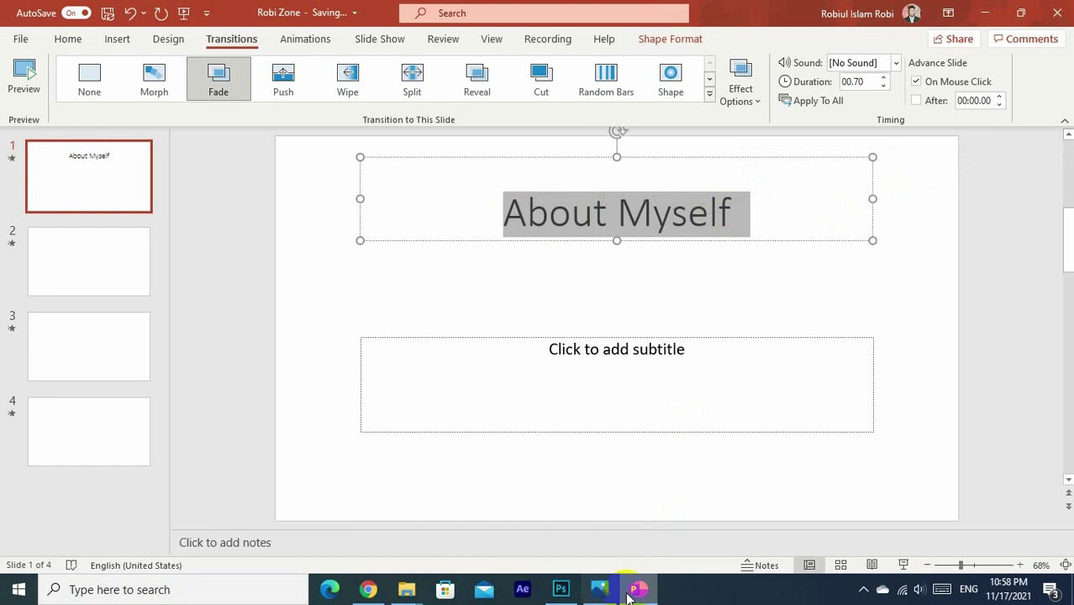
pyautogui.click(635, 591)
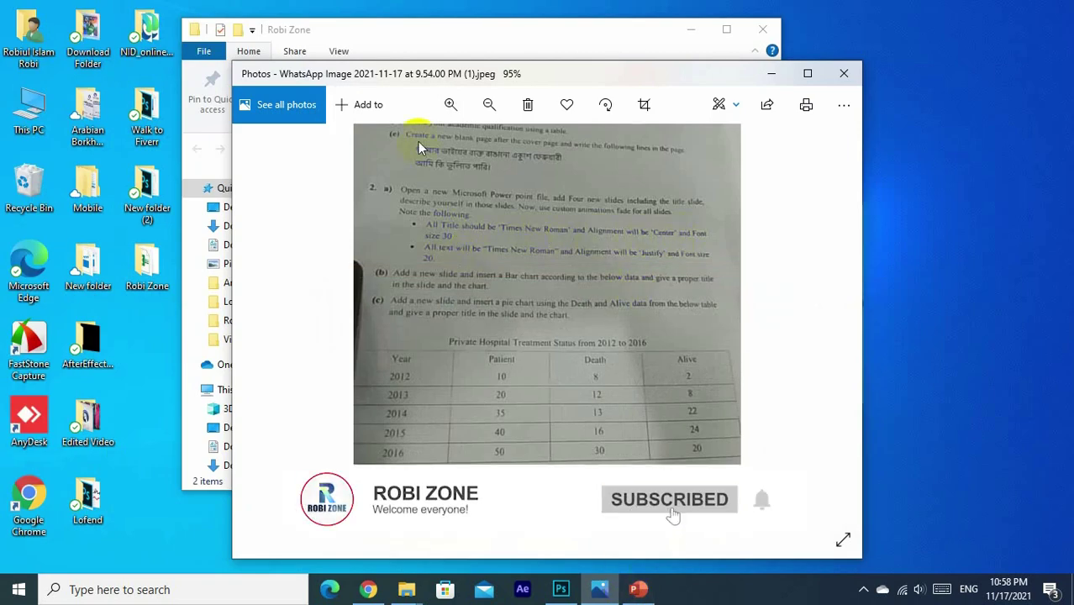
pyautogui.click(561, 591)
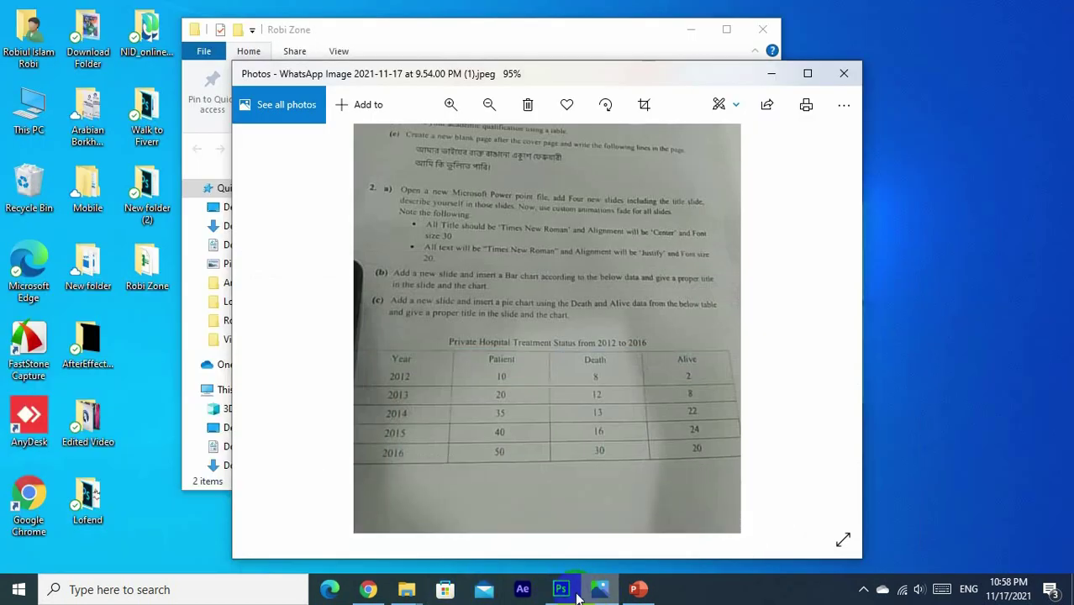
pyautogui.click(636, 591)
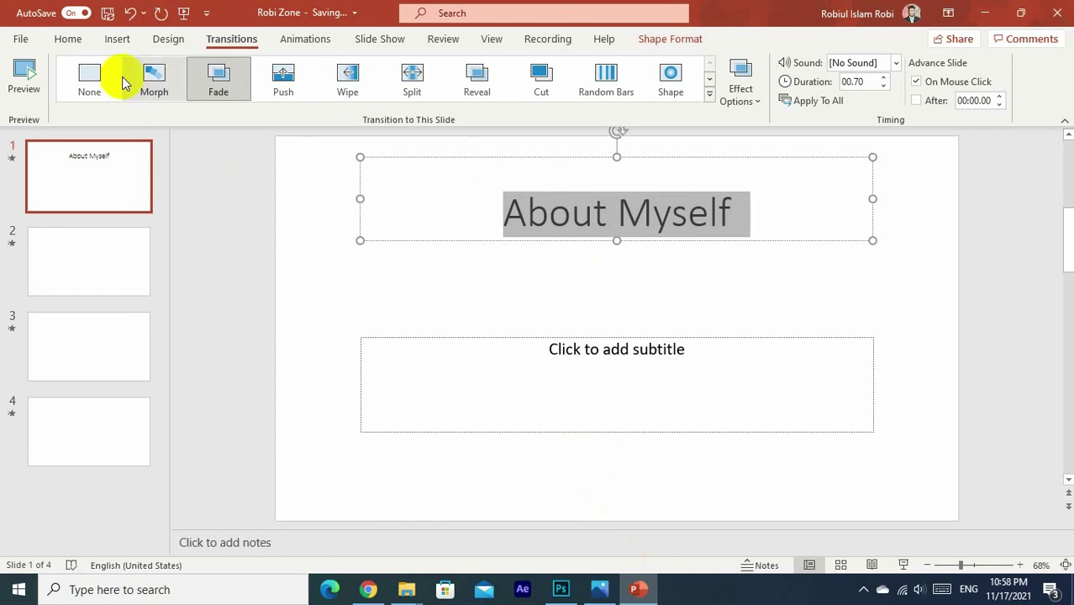
# Step: Set the About Myself title's font size to 30 pt
pyautogui.click(65, 40)
pyautogui.click(410, 69)
pyautogui.click(409, 69)
pyautogui.click(410, 69)
pyautogui.click(409, 69)
pyautogui.click(409, 69)
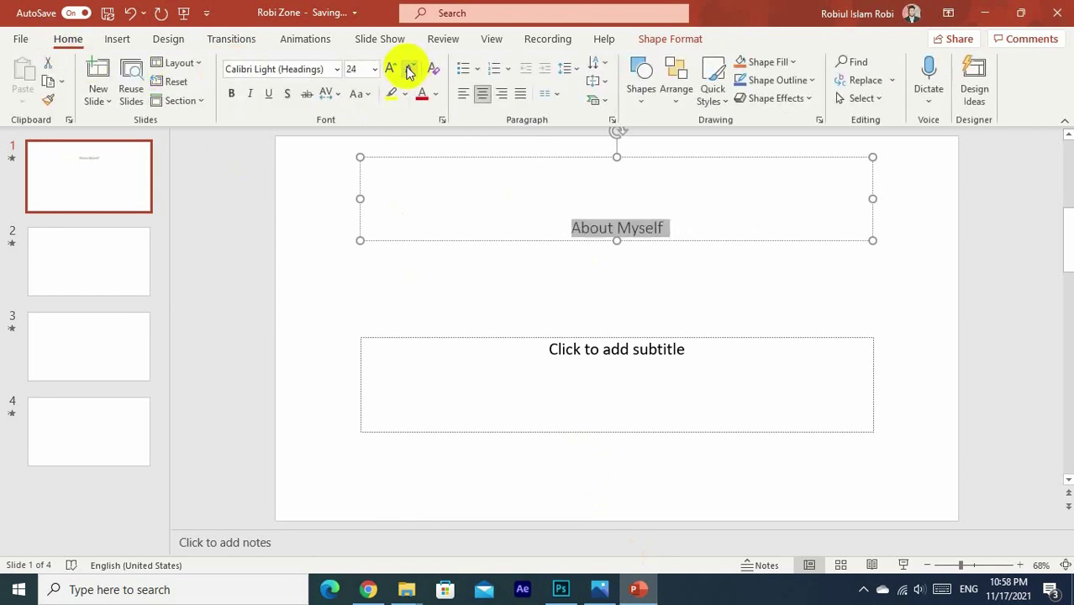
pyautogui.click(390, 69)
pyautogui.click(390, 69)
pyautogui.click(390, 69)
pyautogui.click(390, 69)
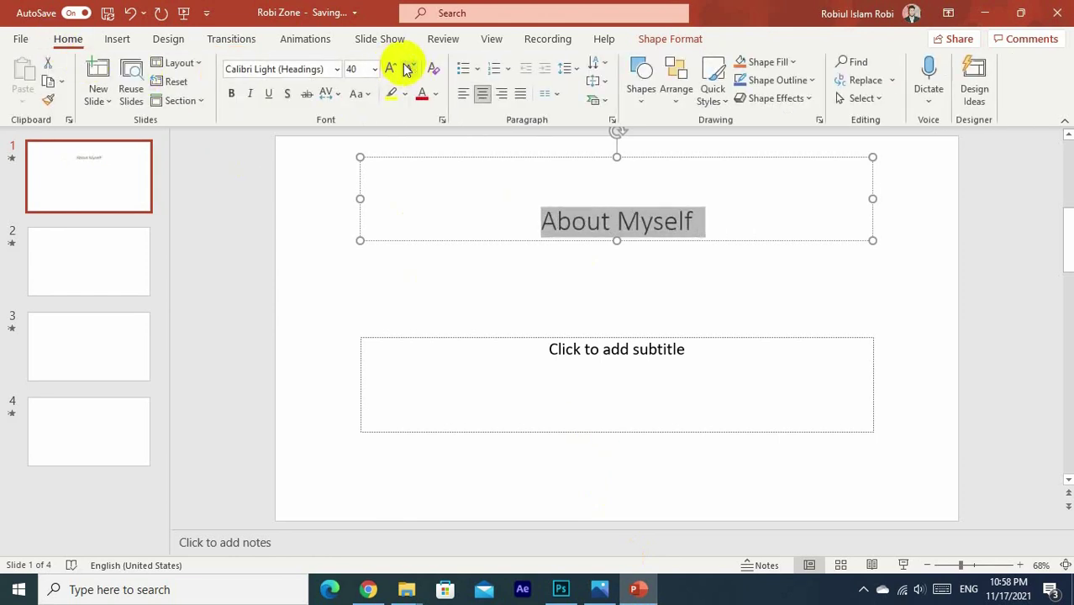
pyautogui.click(410, 68)
pyautogui.click(409, 69)
pyautogui.click(353, 69)
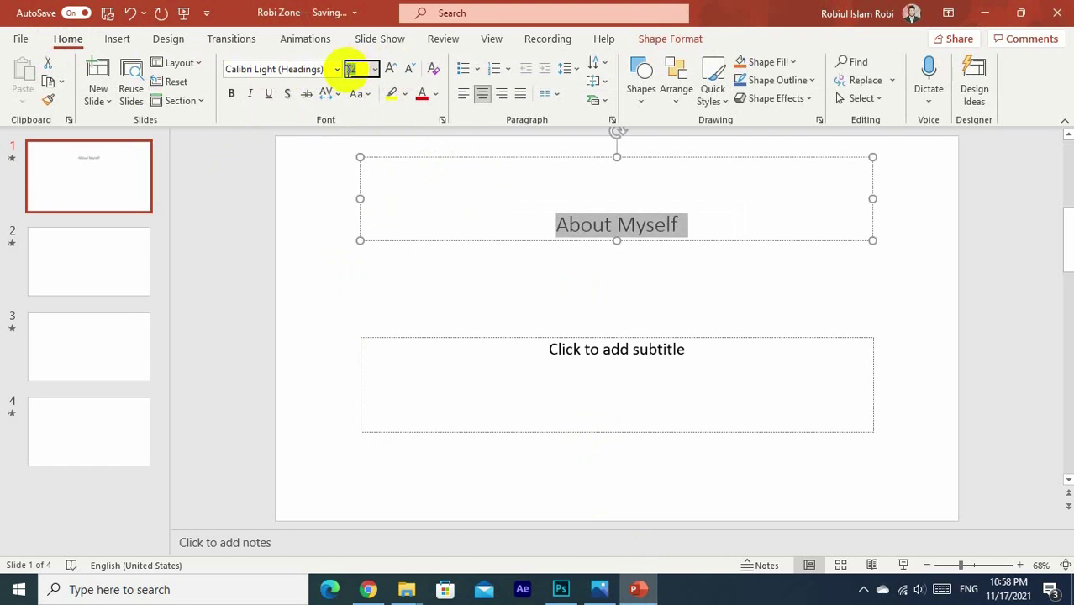
pyautogui.write('30')
pyautogui.press('Return')
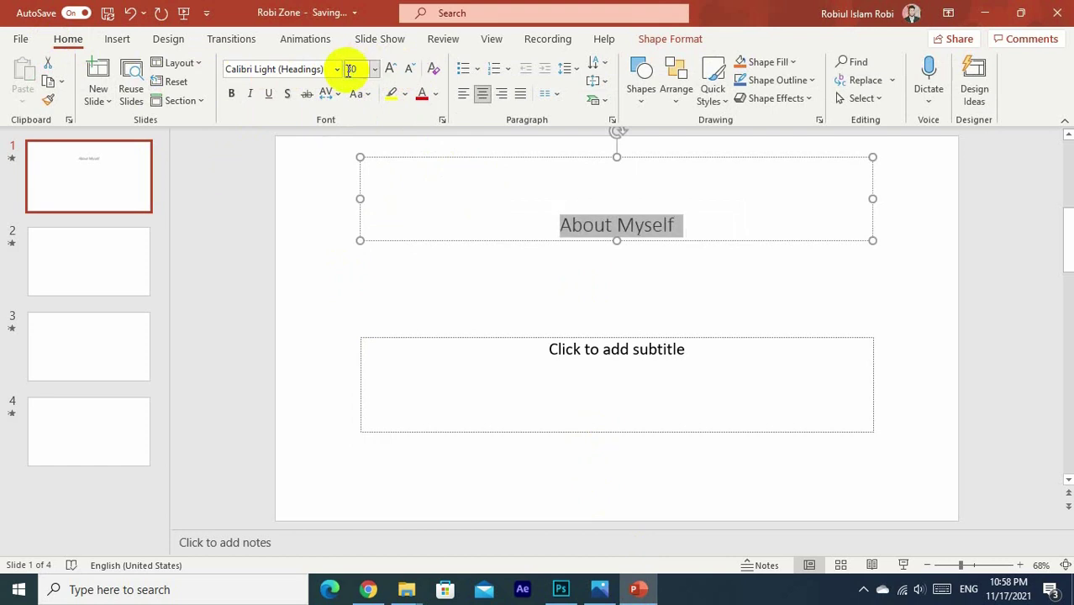
# Step: Change the About Myself title font to Times New Roman
pyautogui.click(336, 69)
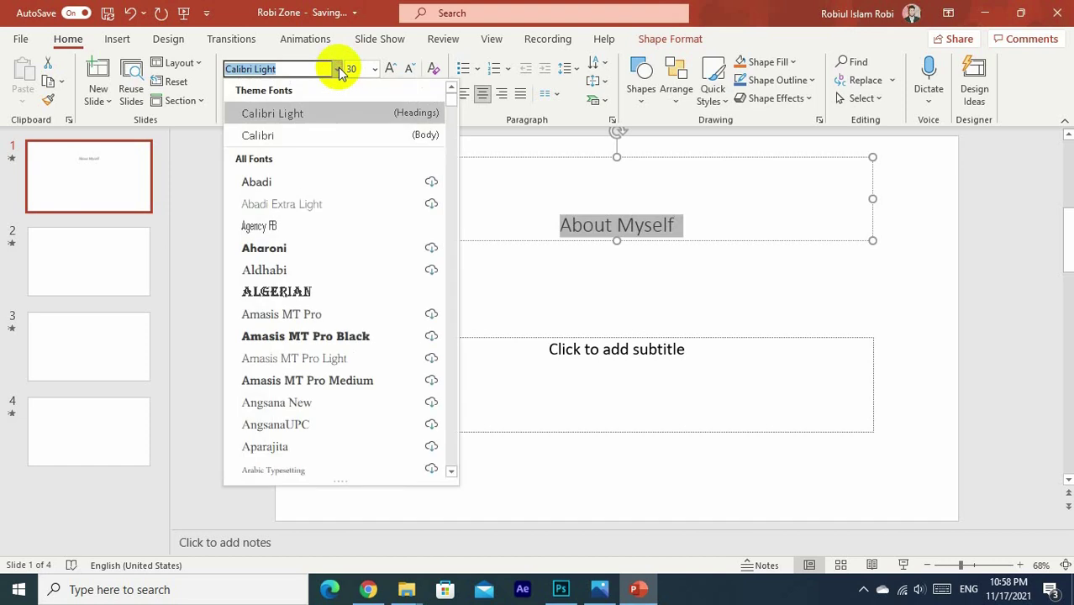
pyautogui.scroll(-5, 283, 336)
pyautogui.scroll(-5, 284, 340)
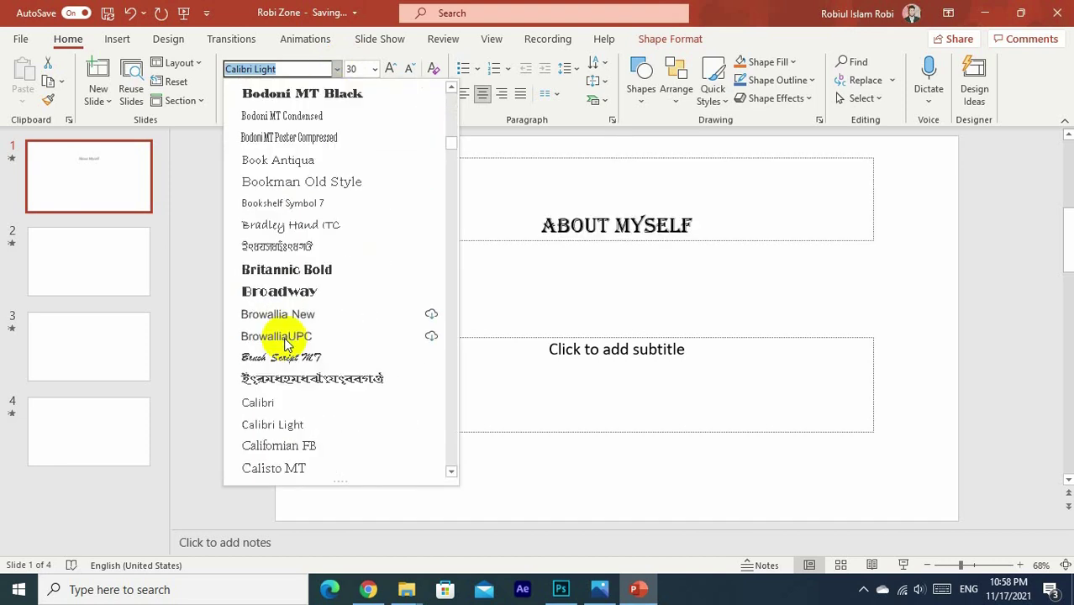
pyautogui.scroll(-3, 283, 336)
pyautogui.moveTo(454, 143); pyautogui.dragTo(437, 409)
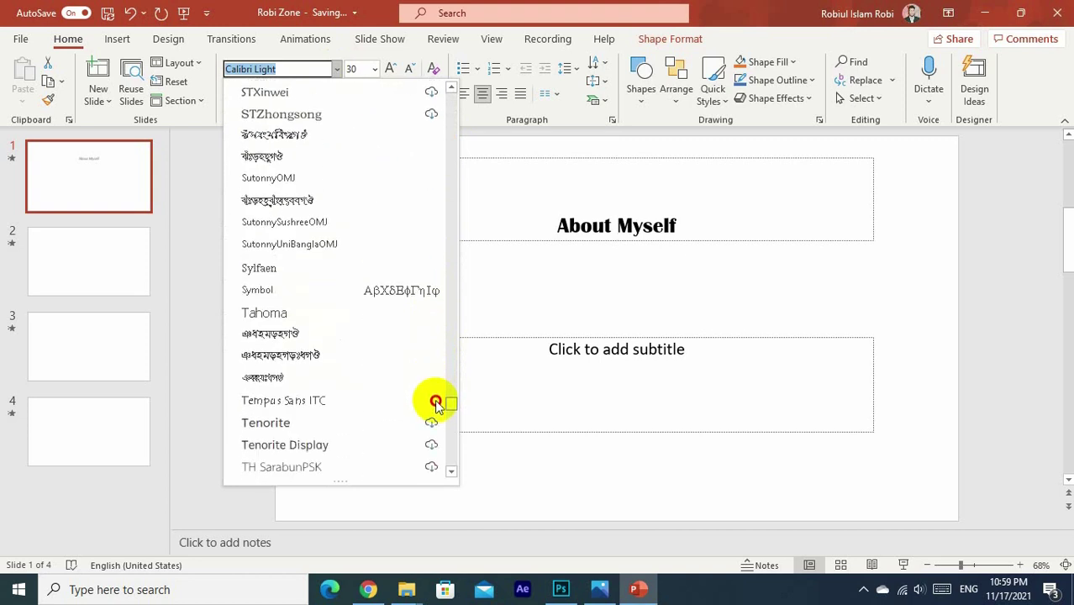
pyautogui.scroll(-2, 324, 287)
pyautogui.scroll(-3, 324, 287)
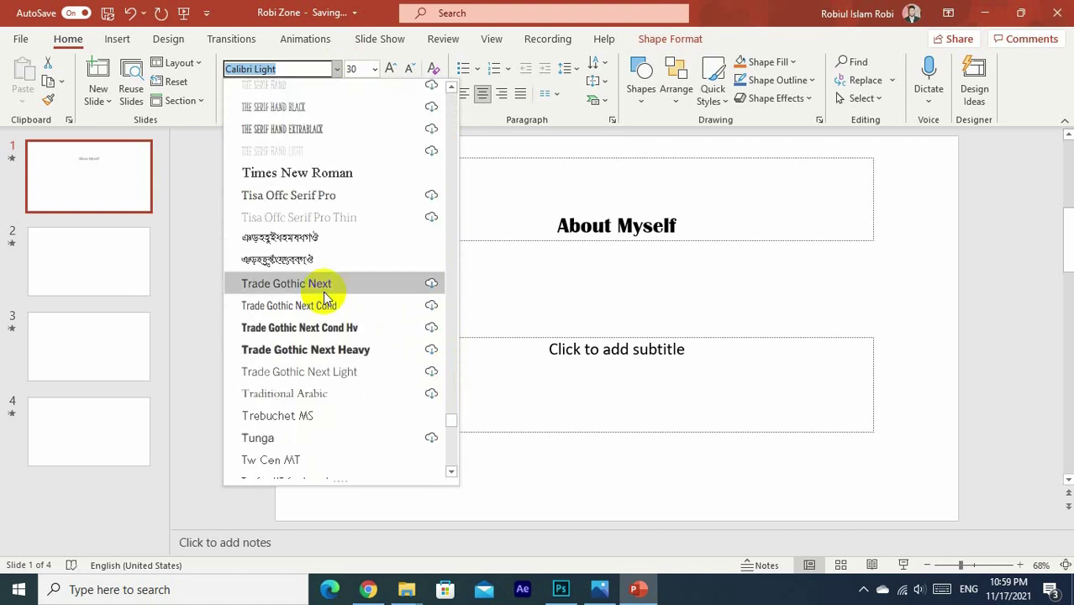
pyautogui.click(301, 173)
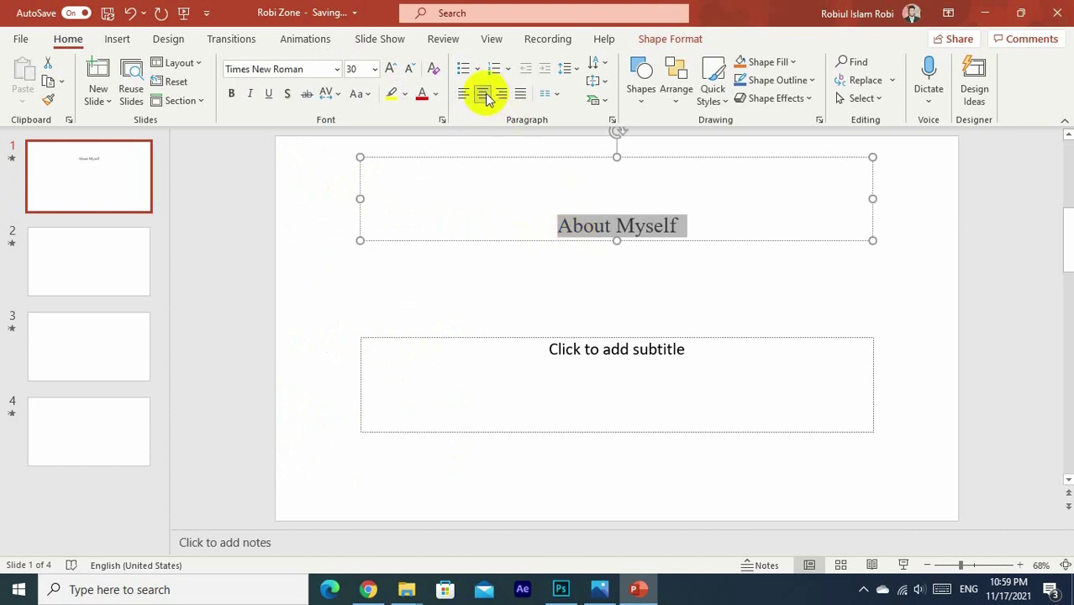
# Step: Raise the title's bottom edge and stretch the subtitle box up and down to fill the slide
pyautogui.moveTo(618, 241); pyautogui.dragTo(617, 193)
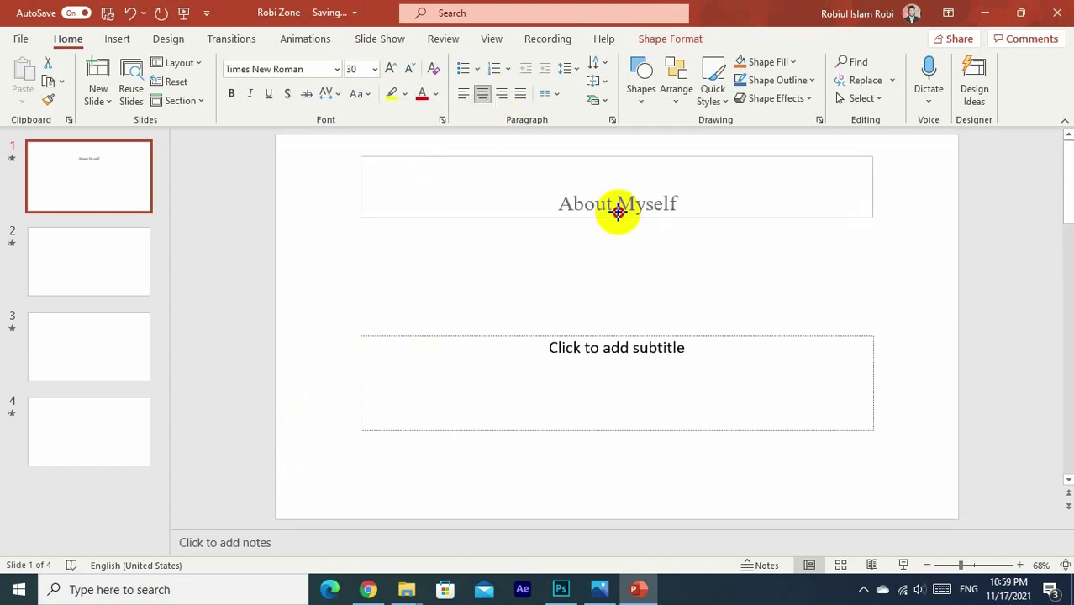
pyautogui.click(592, 359)
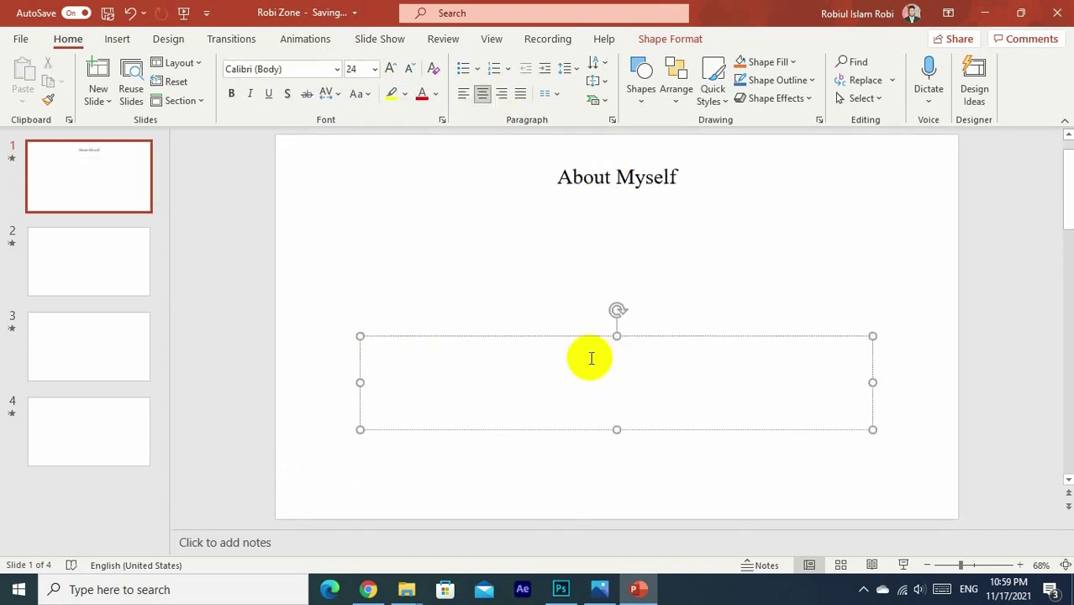
pyautogui.moveTo(618, 336)
pyautogui.mouseDown()
pyautogui.moveTo(612, 257)
pyautogui.moveTo(614, 269)
pyautogui.mouseUp()
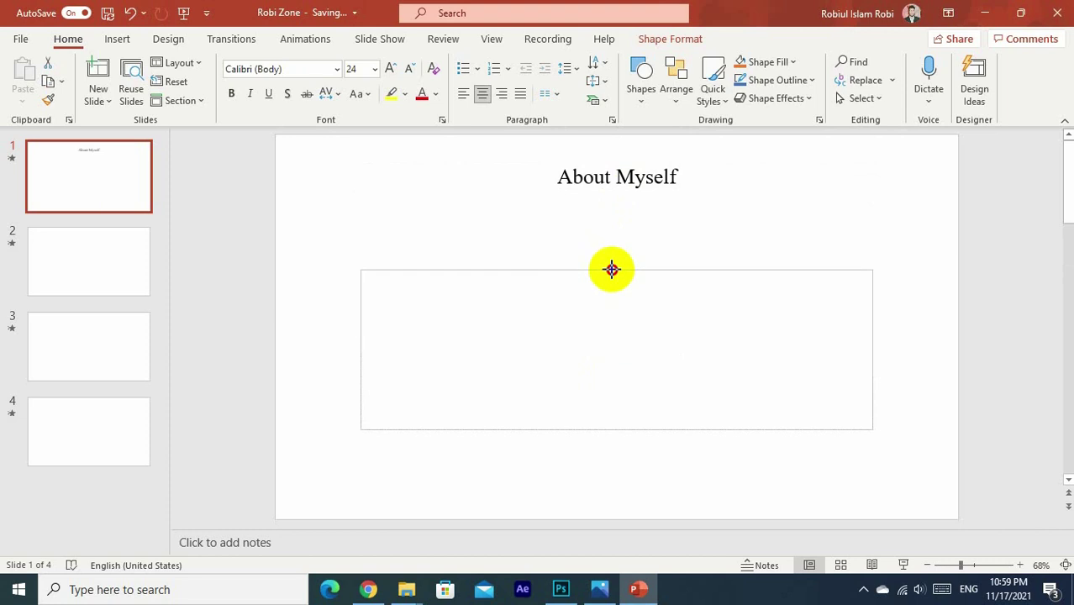
pyautogui.moveTo(614, 428); pyautogui.dragTo(617, 497)
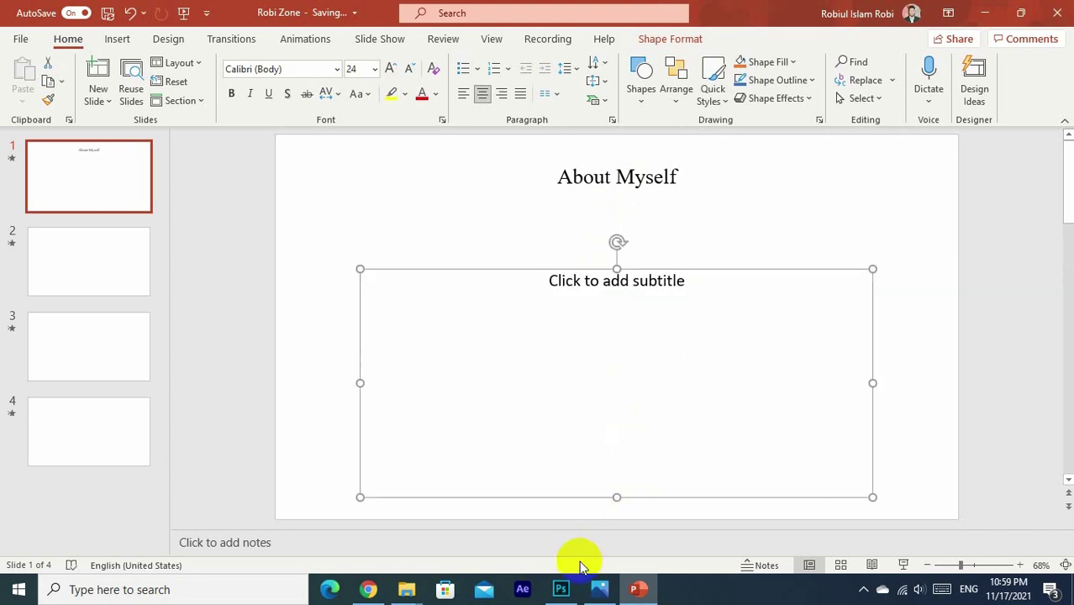
pyautogui.click(597, 592)
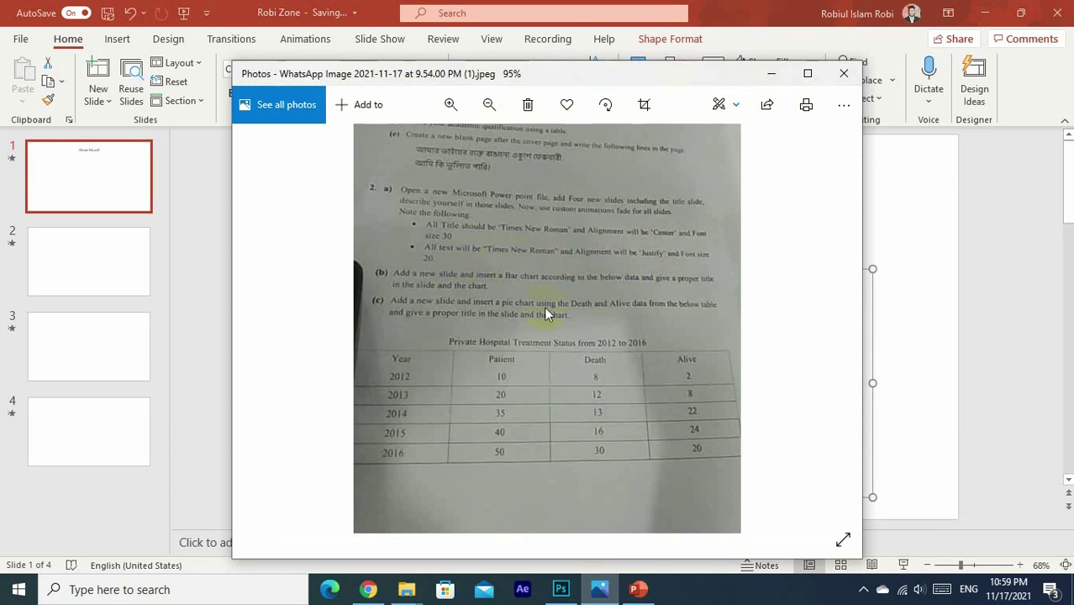
pyautogui.click(638, 590)
# Step: Justify the subtitle text and set it to Times New Roman at 20 pt
pyautogui.click(678, 292)
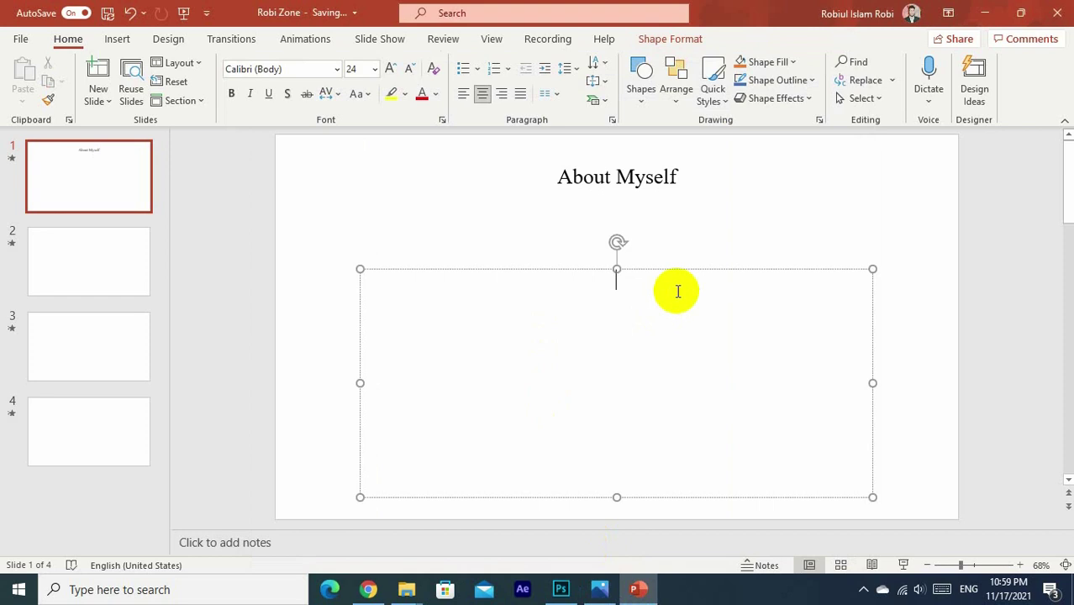
pyautogui.click(520, 93)
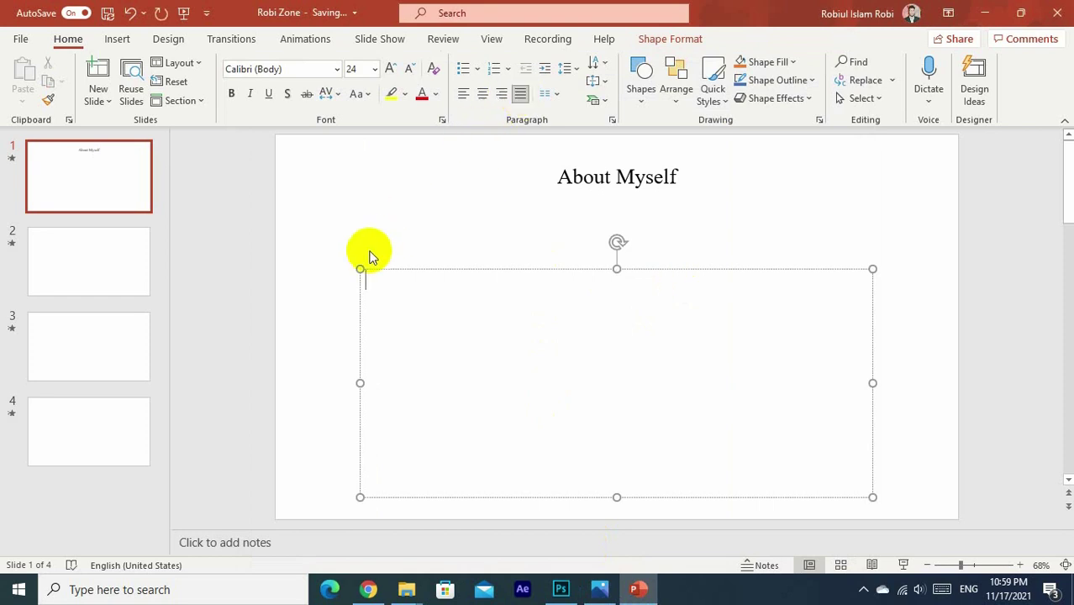
pyautogui.click(336, 69)
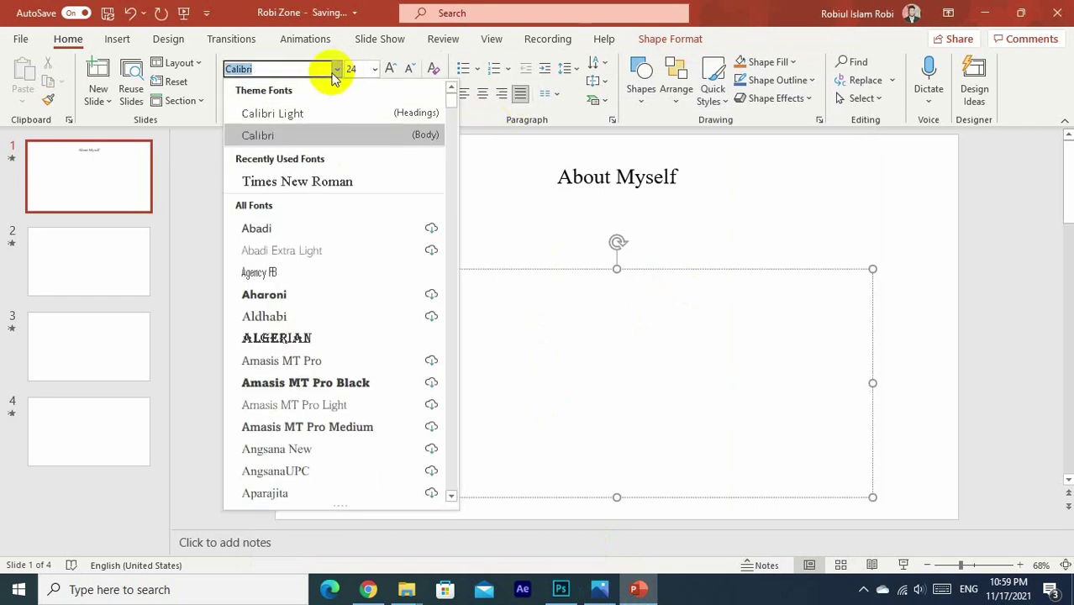
pyautogui.click(290, 180)
pyautogui.click(374, 70)
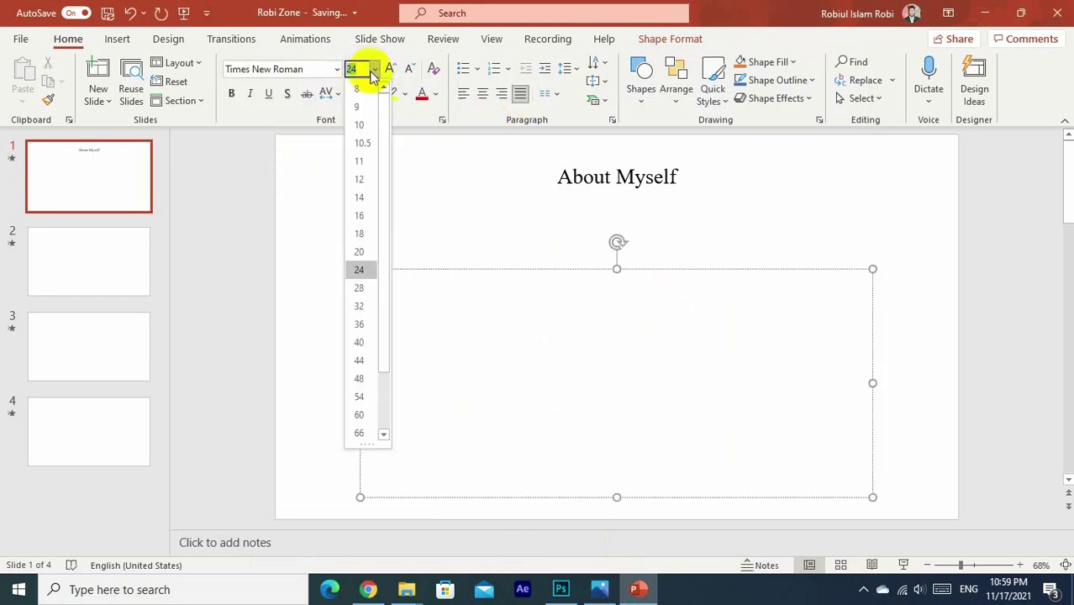
pyautogui.click(359, 251)
pyautogui.write('T')
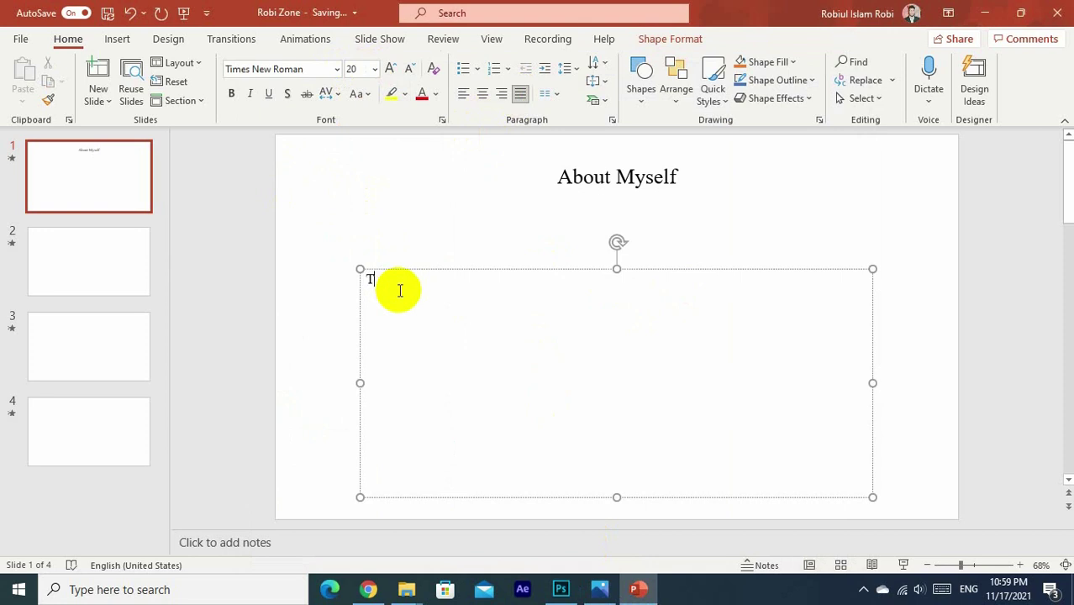
# Step: Finish the 'Hello Robi Zone. Best of luck.' sentence and paste it repeatedly into the subtitle
pyautogui.press('BackSpace')
pyautogui.write('Hello Robi')
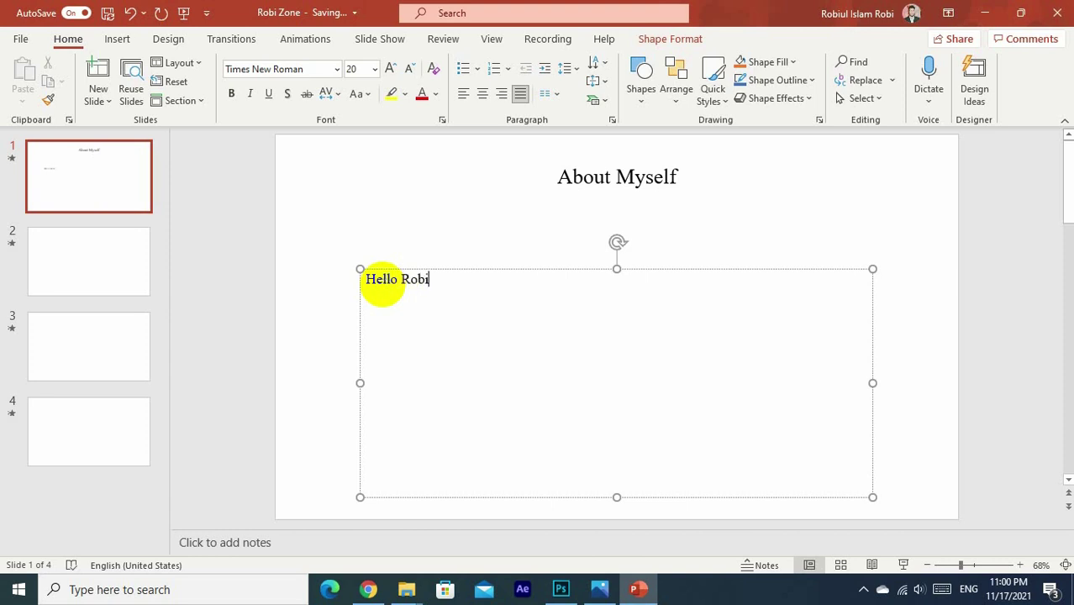
pyautogui.write(' Zone. Best of luck.')
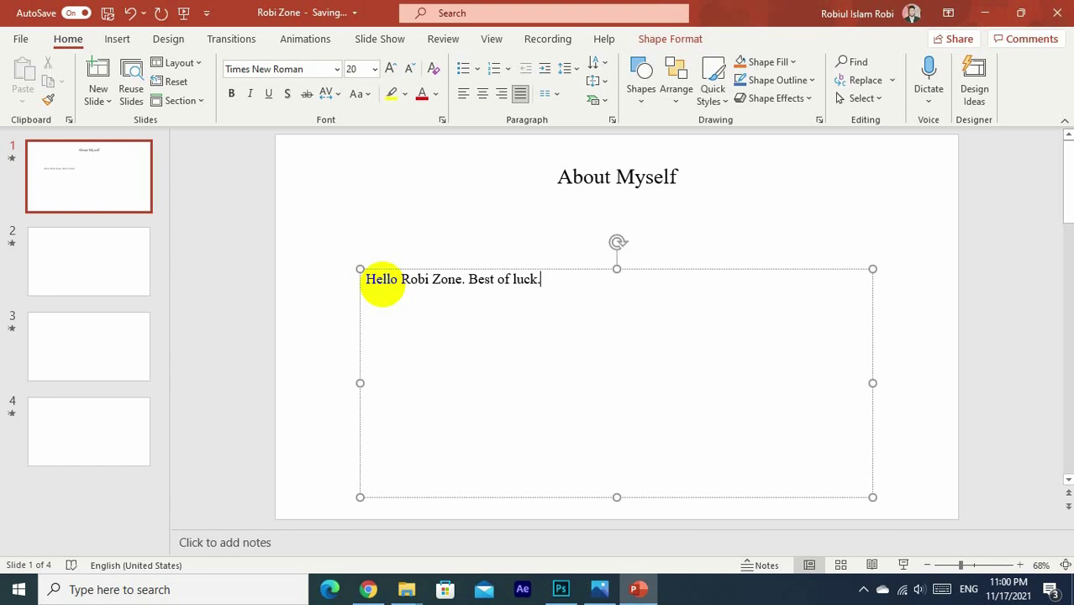
pyautogui.moveTo(365, 279); pyautogui.dragTo(543, 285)
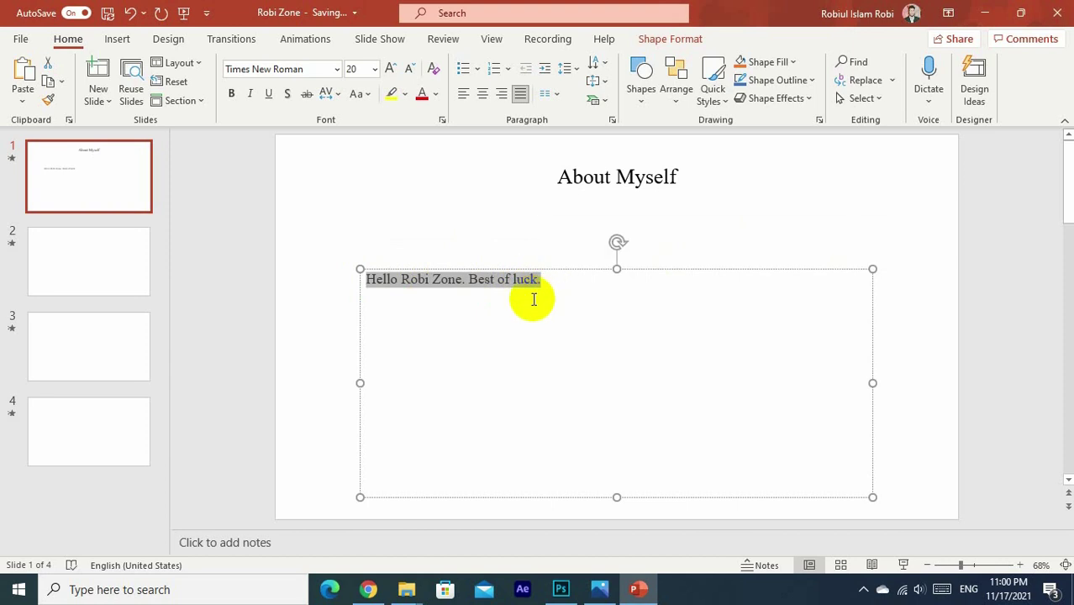
pyautogui.hotkey('ctrl', 'v')
pyautogui.write('Hello Robi Zone. Best of luck.')
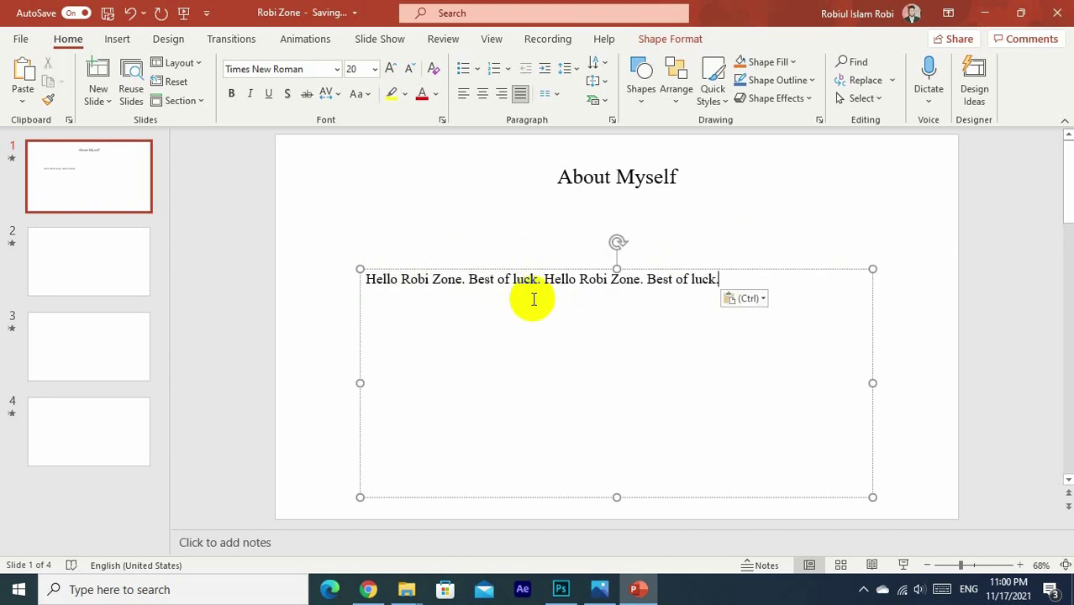
pyautogui.write('Hello Robi Zone. Best of luck.')
pyautogui.write('Hello Robi Zone. Best of luck.')
pyautogui.hotkey('ctrl', 'v')
pyautogui.hotkey('ctrl', 'v')
pyautogui.hotkey('ctrl', 'v')
pyautogui.hotkey('ctrl', 'v')
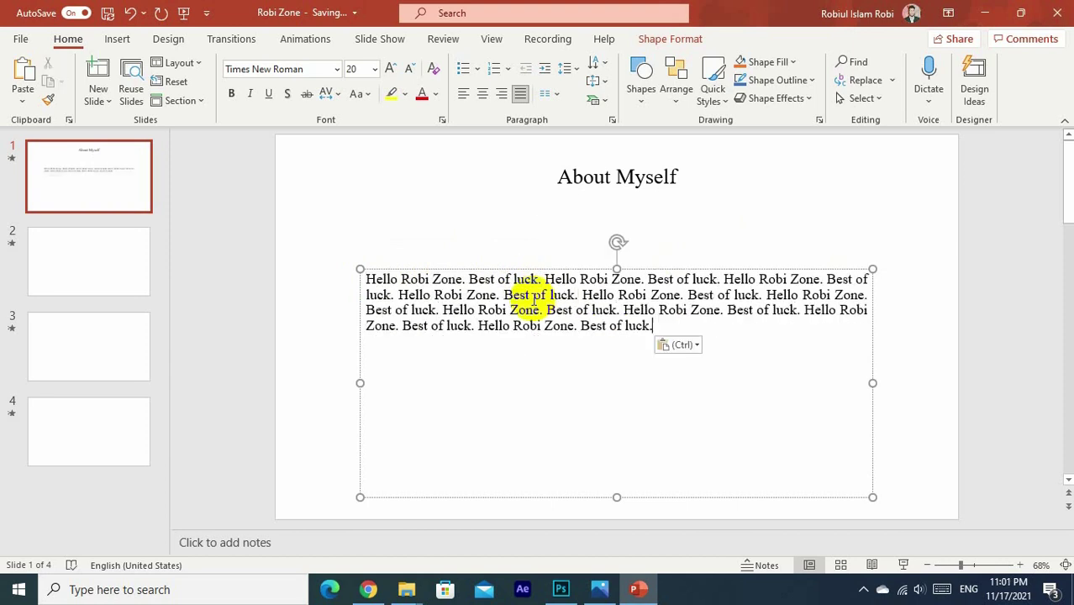
pyautogui.hotkey('ctrl', 'v')
pyautogui.hotkey('ctrl', 'v')
pyautogui.hotkey('ctrl', 'v')
pyautogui.hotkey('ctrl', 'v')
pyautogui.hotkey('ctrl', 'v')
pyautogui.hotkey('ctrl', 'v')
pyautogui.hotkey('ctrl', 'v')
pyautogui.hotkey('ctrl', 'v')
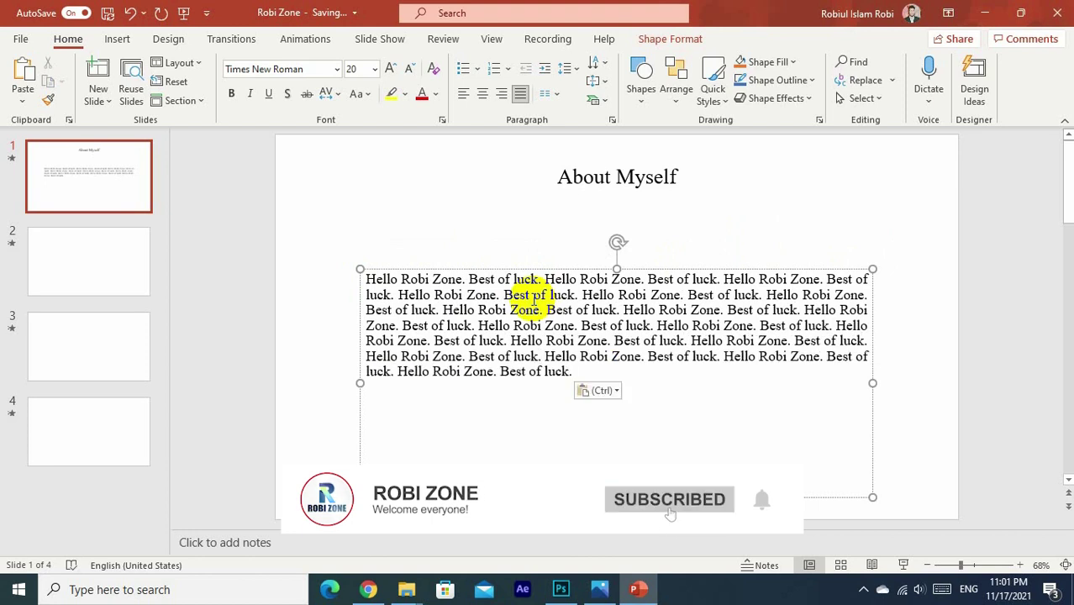
pyautogui.hotkey('ctrl', 'v')
pyautogui.hotkey('ctrl', 'v')
pyautogui.hotkey('ctrl', 'v')
pyautogui.hotkey('ctrl', 'v')
pyautogui.hotkey('ctrl', 'v')
pyautogui.hotkey('ctrl', 'v')
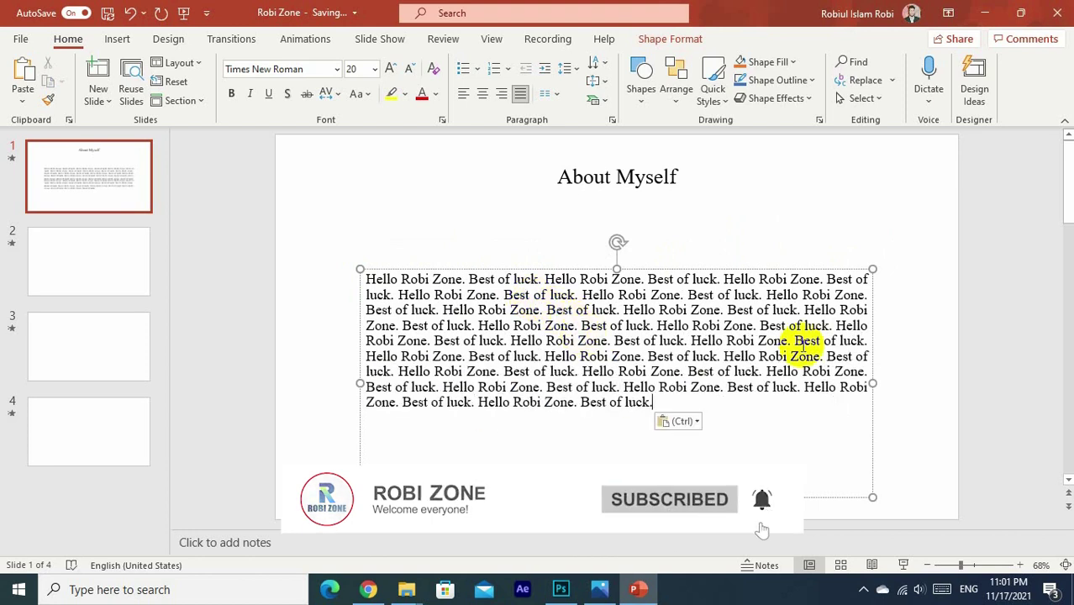
# Step: Start a new paragraph after a sentence on the fourth line
pyautogui.click(832, 325)
pyautogui.press('Return')
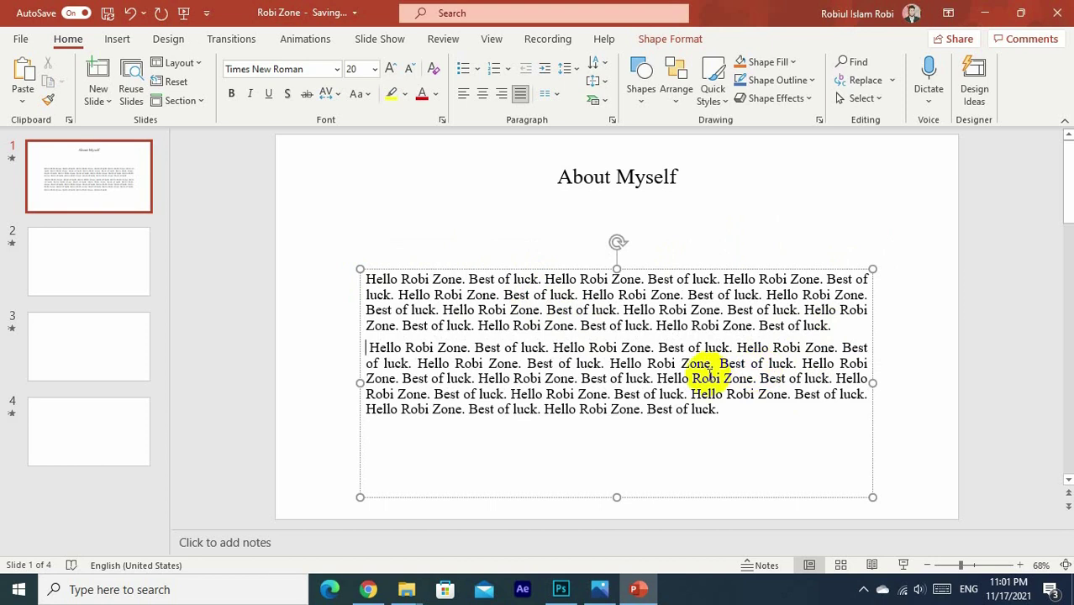
pyautogui.press('Delete')
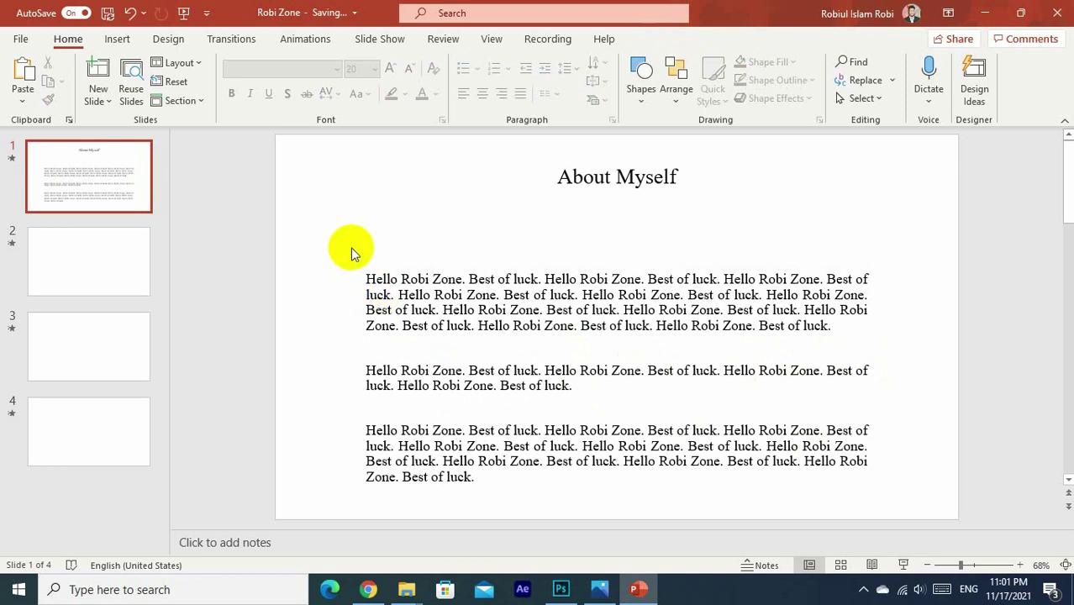
# Step: Go to slide 2 and delete both its title and subtitle placeholders
pyautogui.click(109, 261)
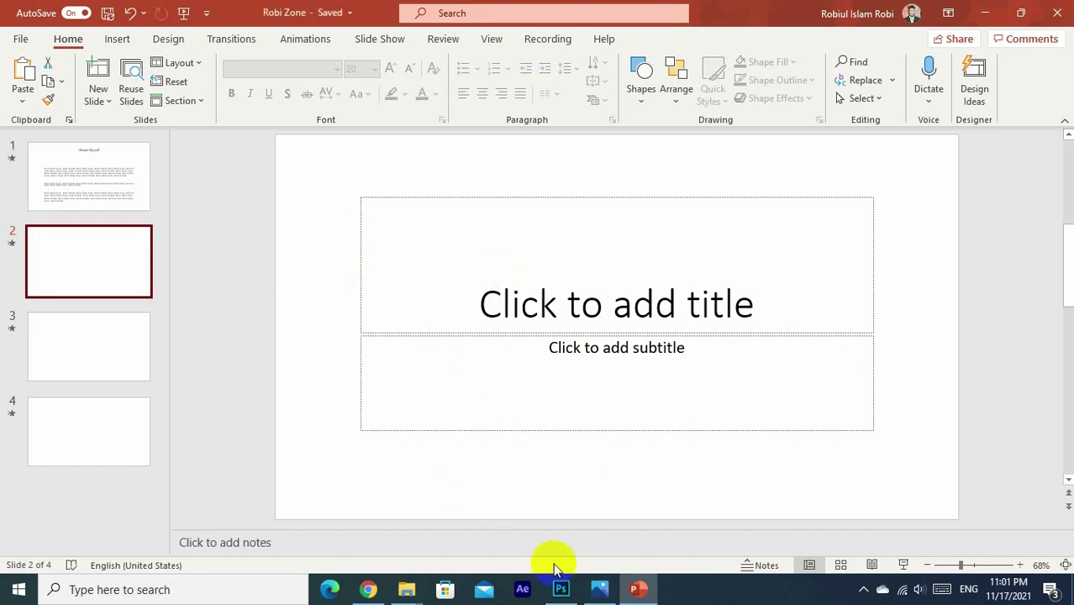
pyautogui.click(600, 589)
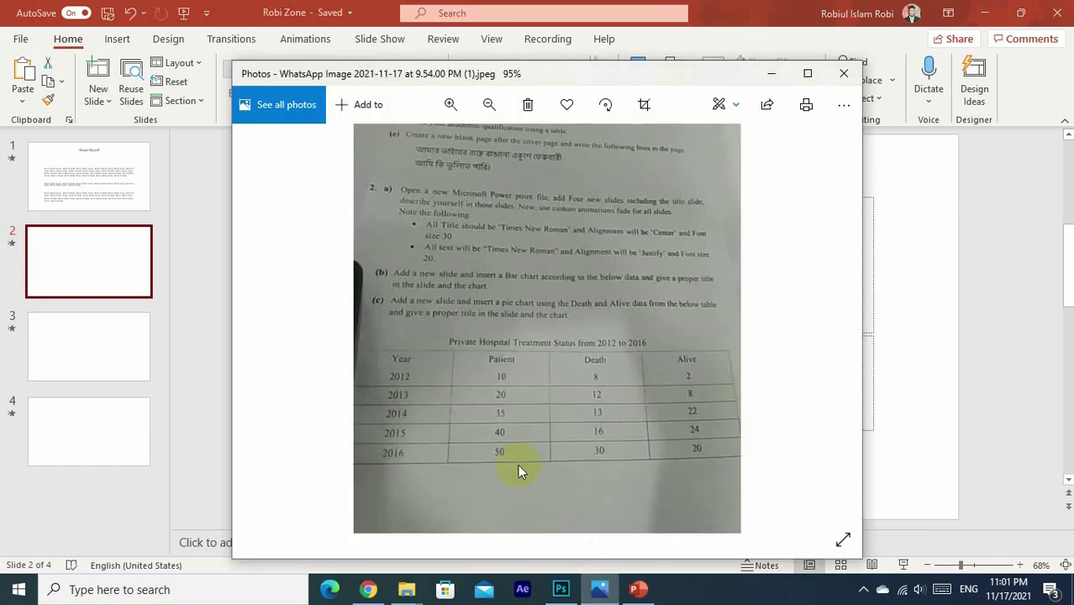
pyautogui.click(216, 235)
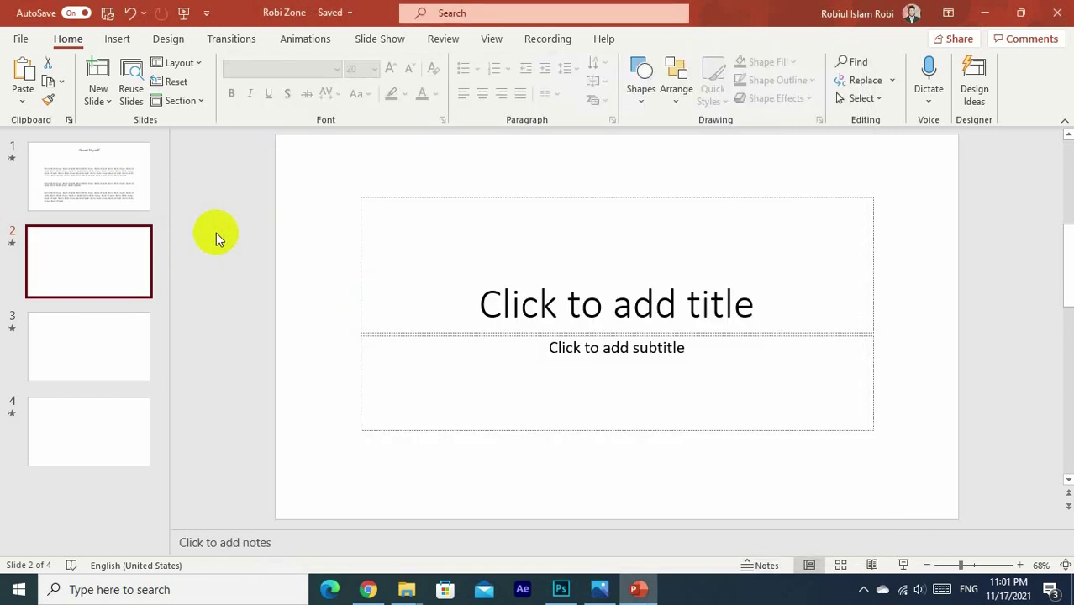
pyautogui.click(482, 285)
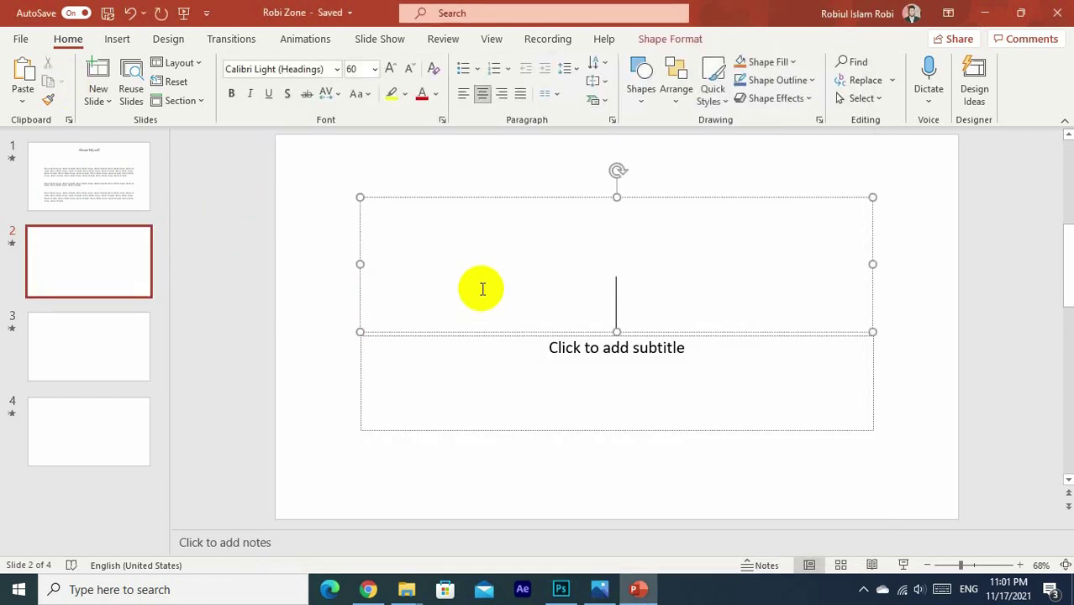
pyautogui.click(509, 199)
pyautogui.press('Delete')
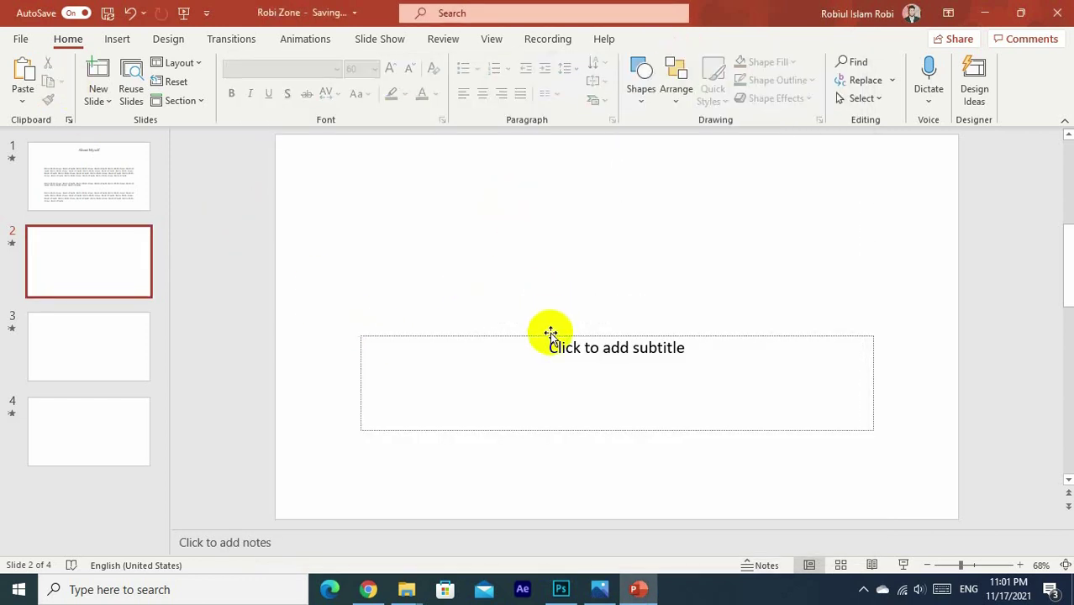
pyautogui.click(550, 334)
pyautogui.press('Delete')
# Step: Insert a table of 4 columns by 6 rows on slide 2 through the Insert Table dialog
pyautogui.click(117, 38)
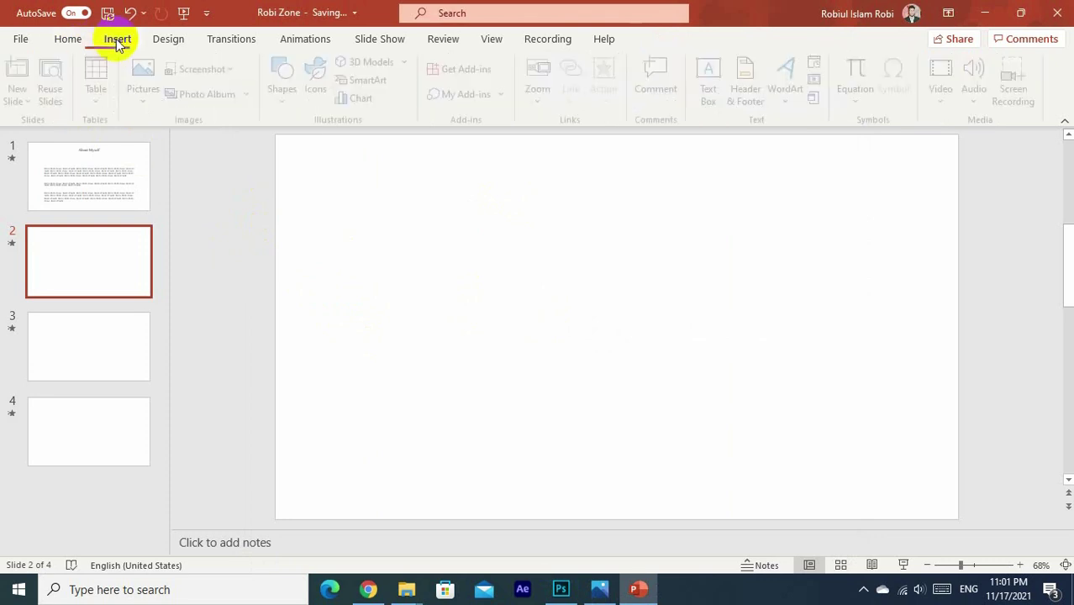
pyautogui.click(101, 74)
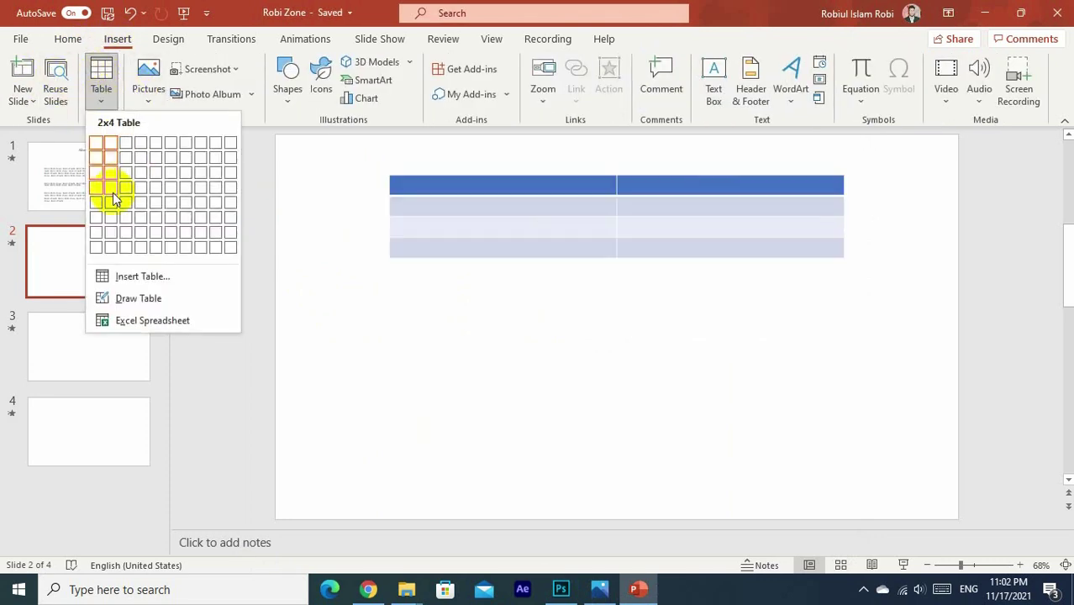
pyautogui.click(149, 278)
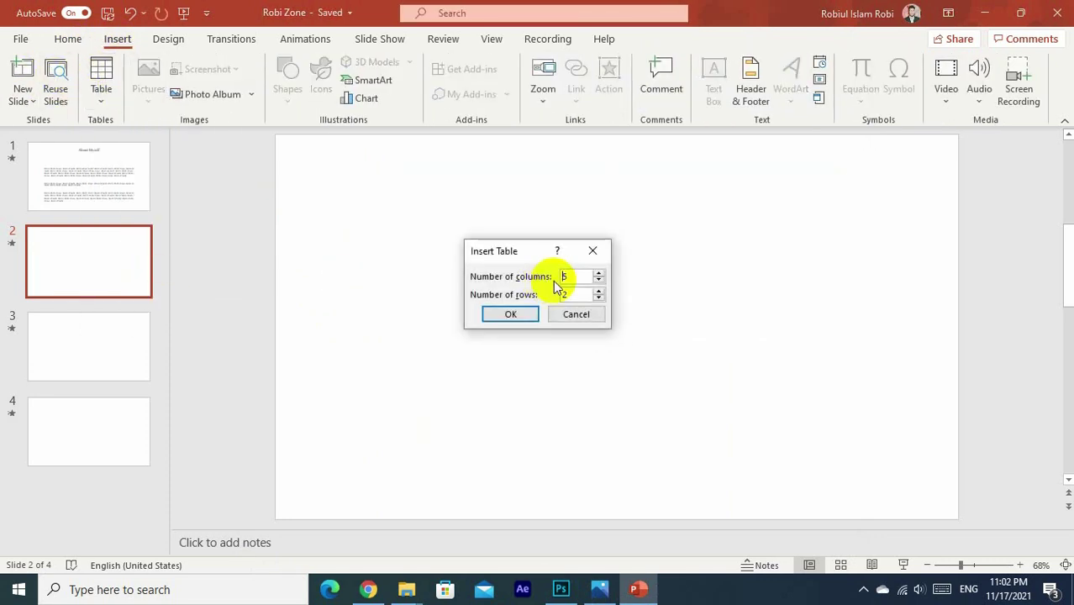
pyautogui.click(598, 277)
pyautogui.click(598, 278)
pyautogui.click(598, 291)
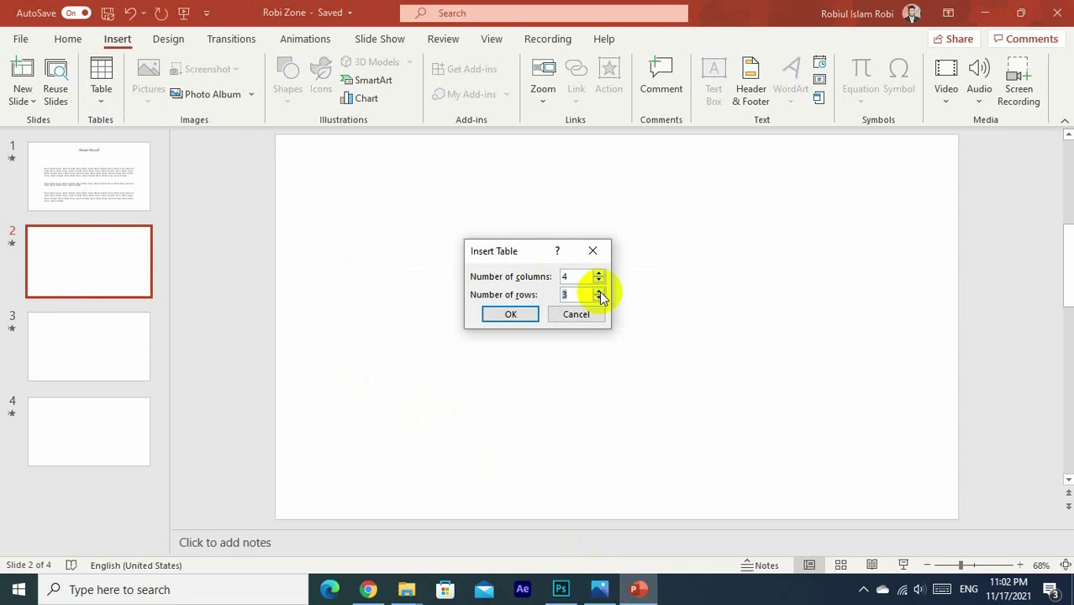
pyautogui.click(599, 290)
pyautogui.click(599, 291)
pyautogui.click(528, 314)
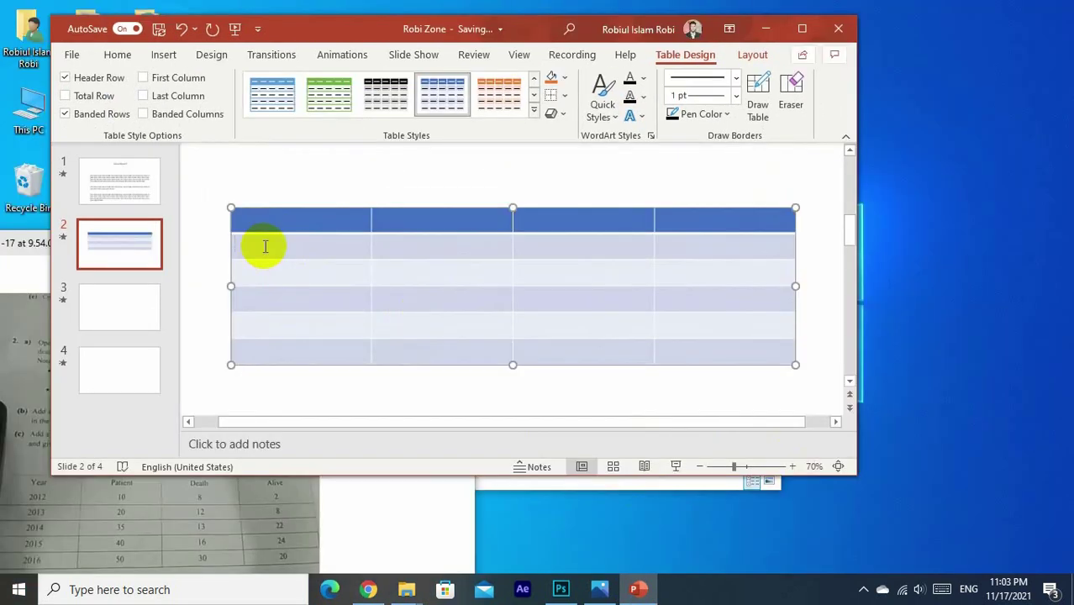
# Step: Enter the years 2012 through 2016 down the table's first column
pyautogui.write('2012')
pyautogui.write('2013')
pyautogui.write('1')
pyautogui.press('BackSpace')
pyautogui.write('2014')
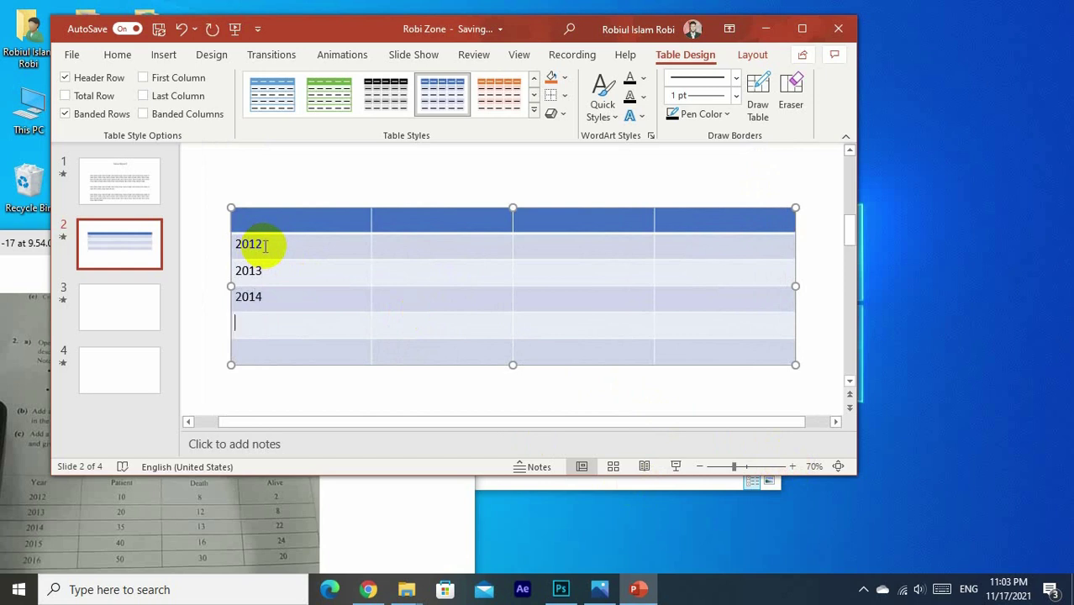
pyautogui.write('2015')
pyautogui.press('Down')
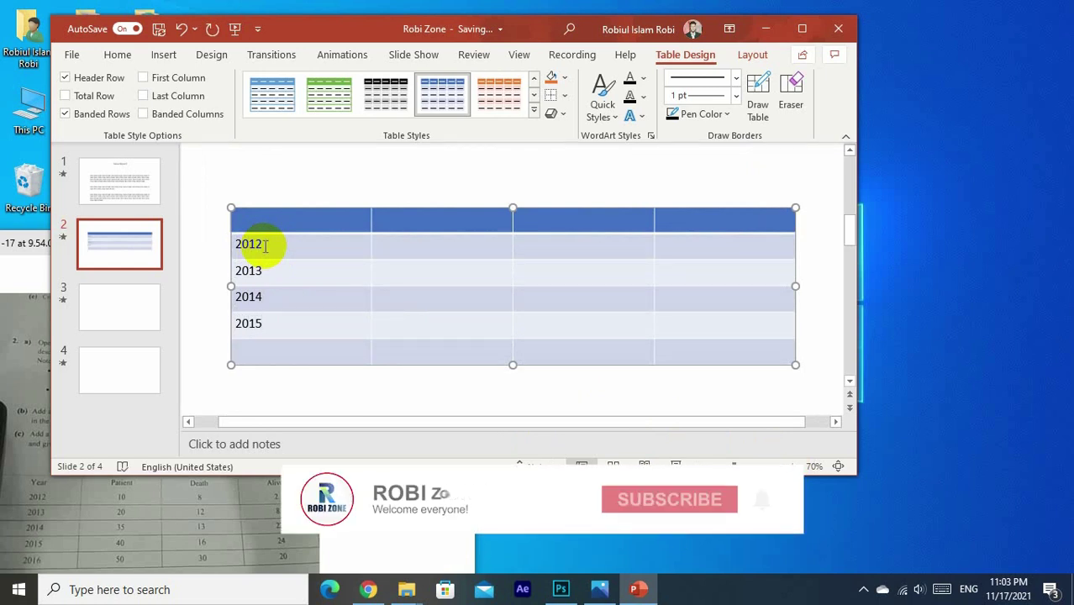
pyautogui.write('2016')
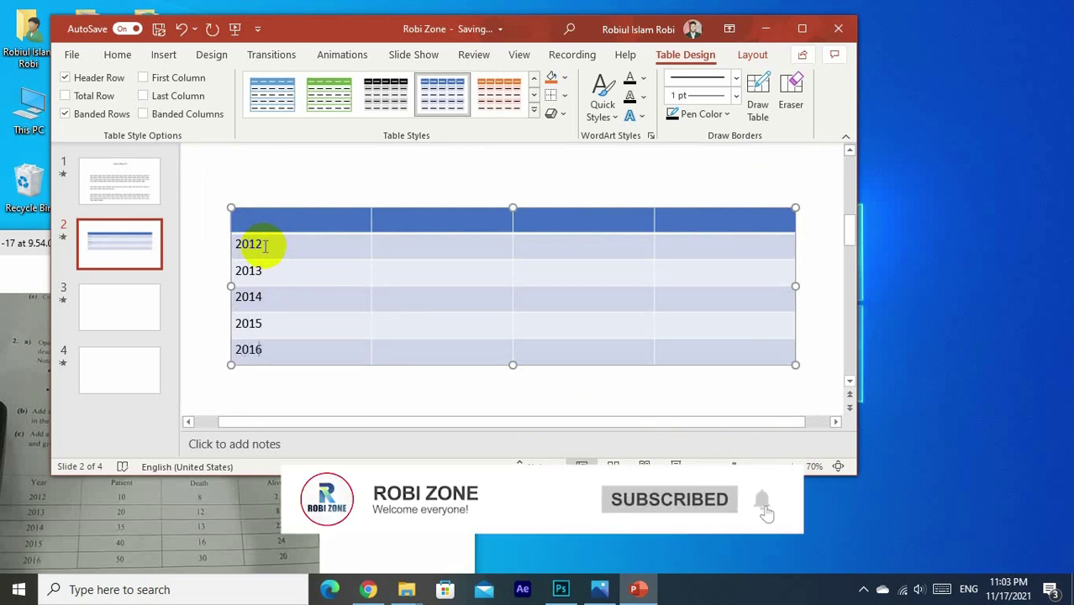
# Step: Fill the second column's patient figures for the five years, correcting mistyped digits
pyautogui.click(328, 94)
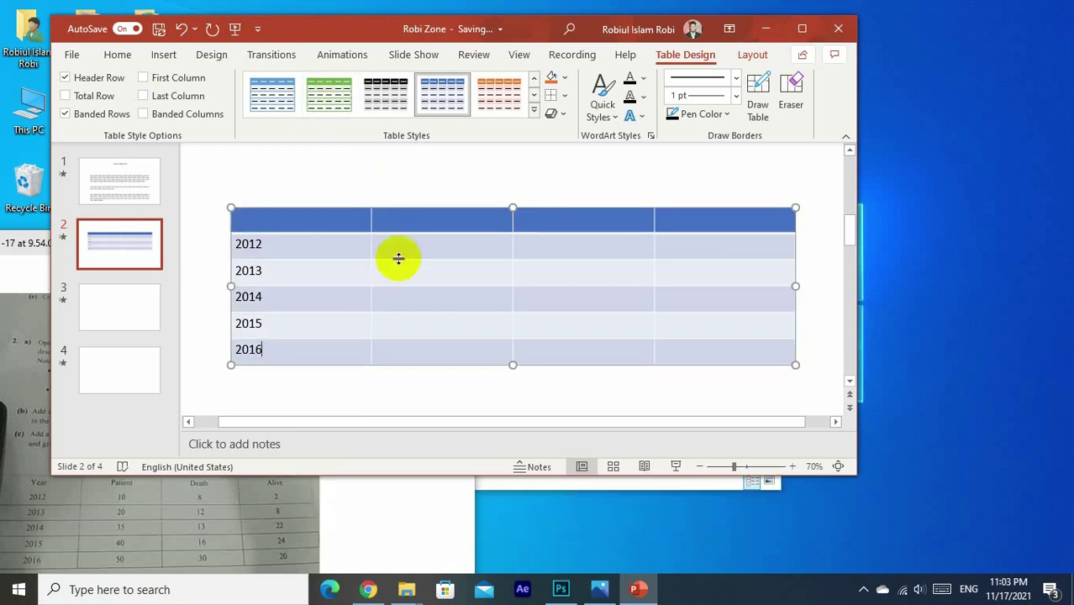
pyautogui.click(404, 248)
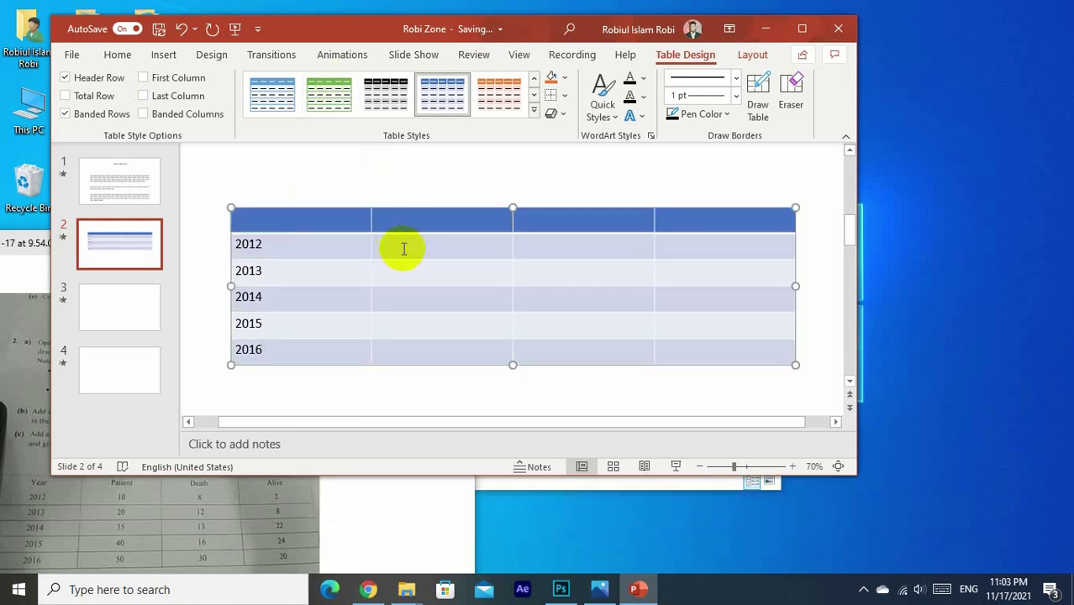
pyautogui.write('10')
pyautogui.write('20')
pyautogui.write('40')
pyautogui.press('Down')
pyautogui.click(400, 297)
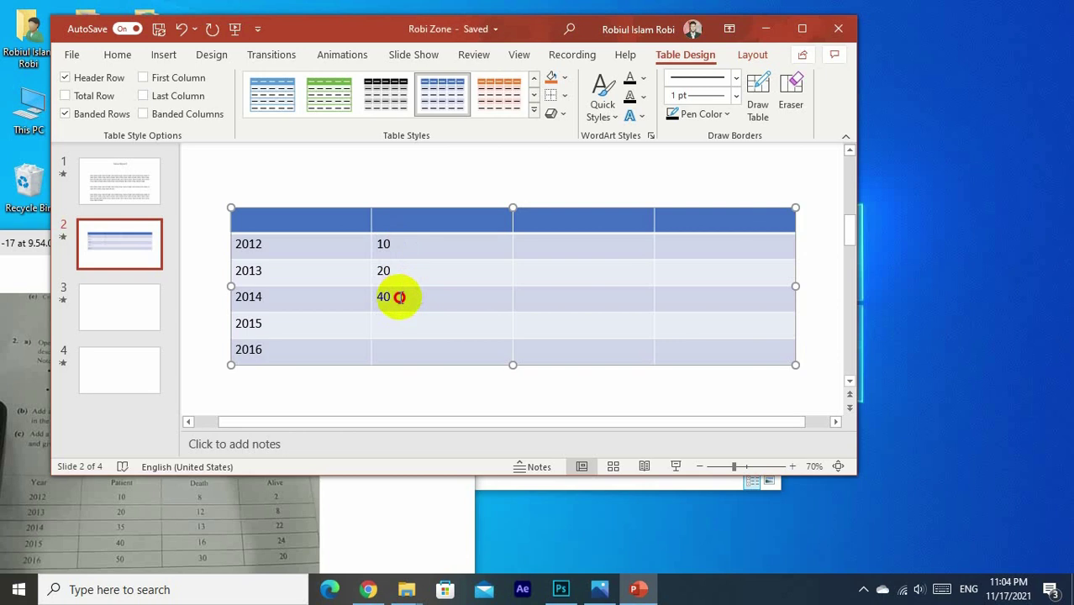
pyautogui.press('BackSpace')
pyautogui.press('BackSpace')
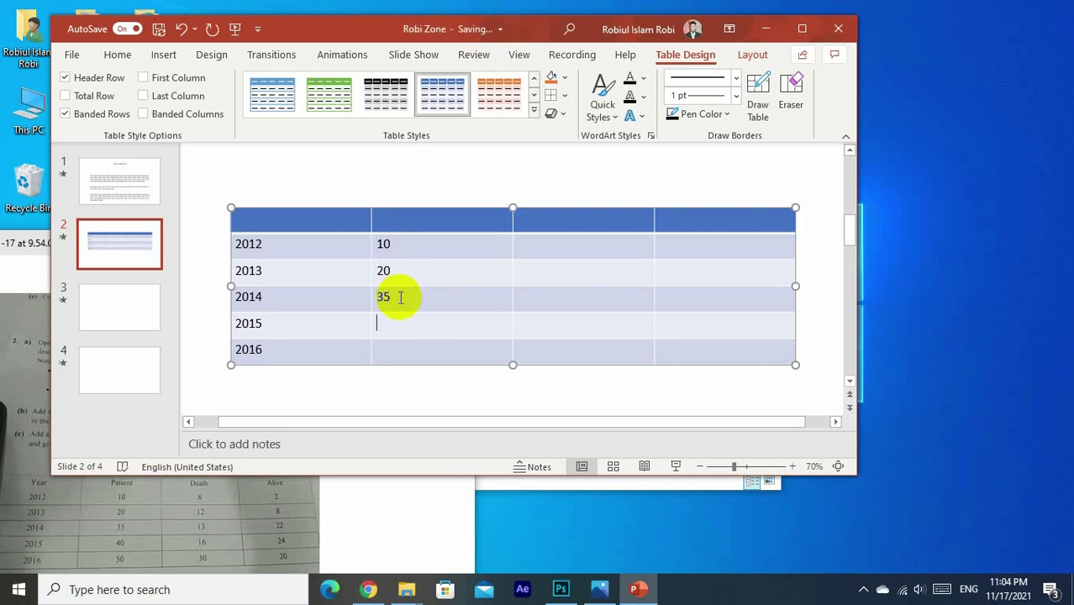
pyautogui.write('4')
pyautogui.write('5')
pyautogui.press('BackSpace')
pyautogui.write('50')
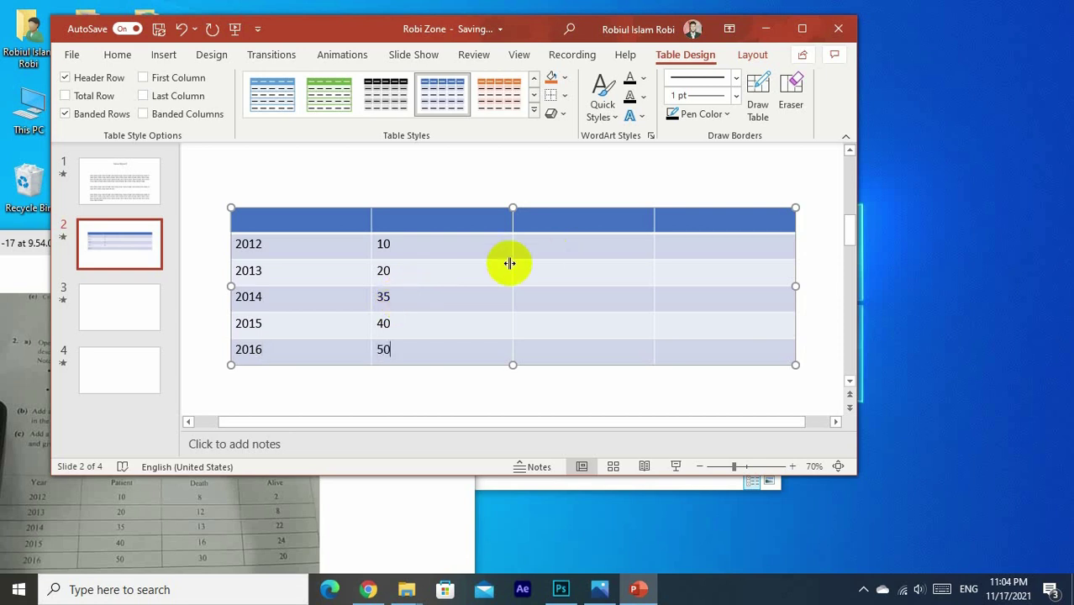
# Step: Enter the death figures in the third column, including 2, 13 and 30
pyautogui.click(575, 246)
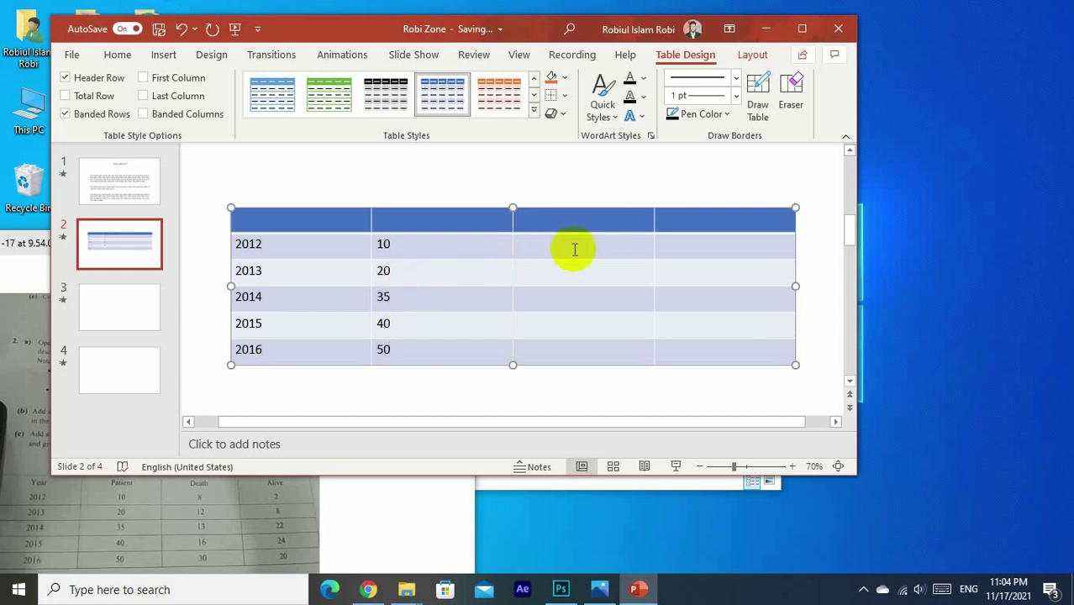
pyautogui.write('8')
pyautogui.click(553, 280)
pyautogui.write('1')
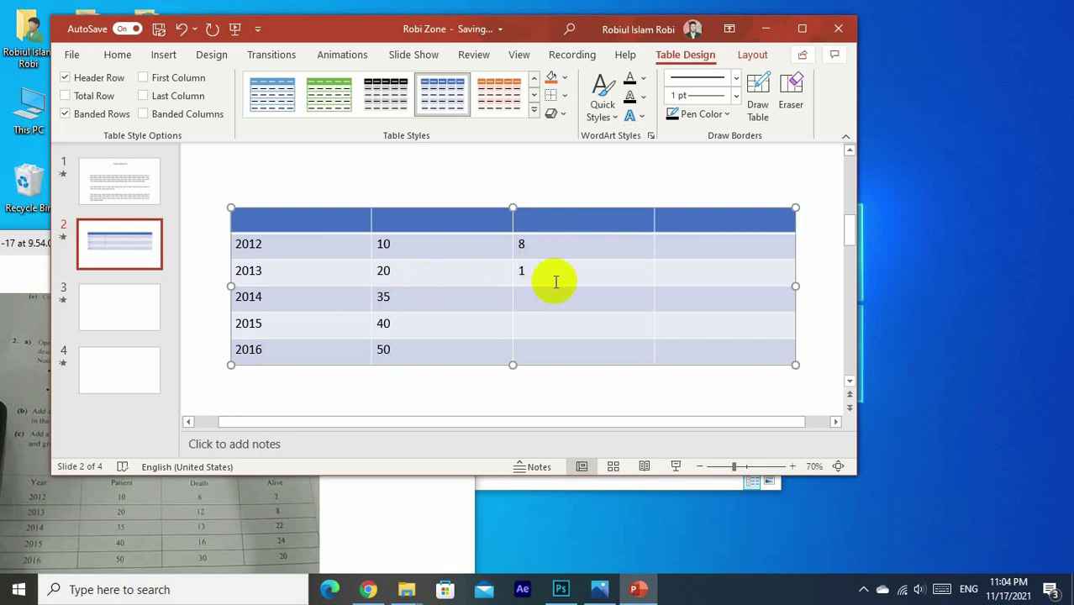
pyautogui.write('2')
pyautogui.click(554, 300)
pyautogui.write('13')
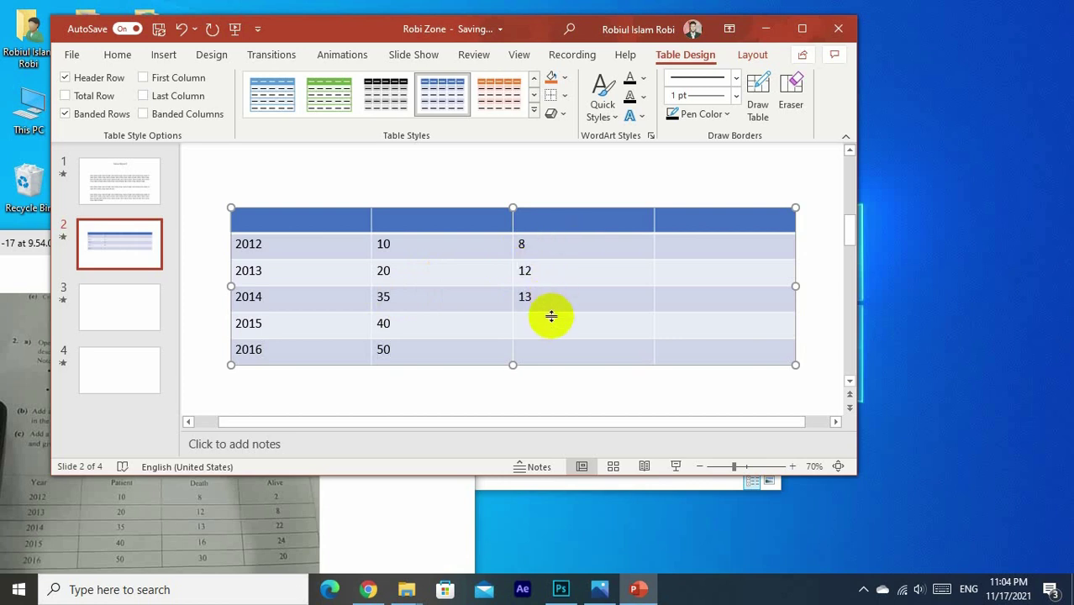
pyautogui.click(546, 322)
pyautogui.write('16')
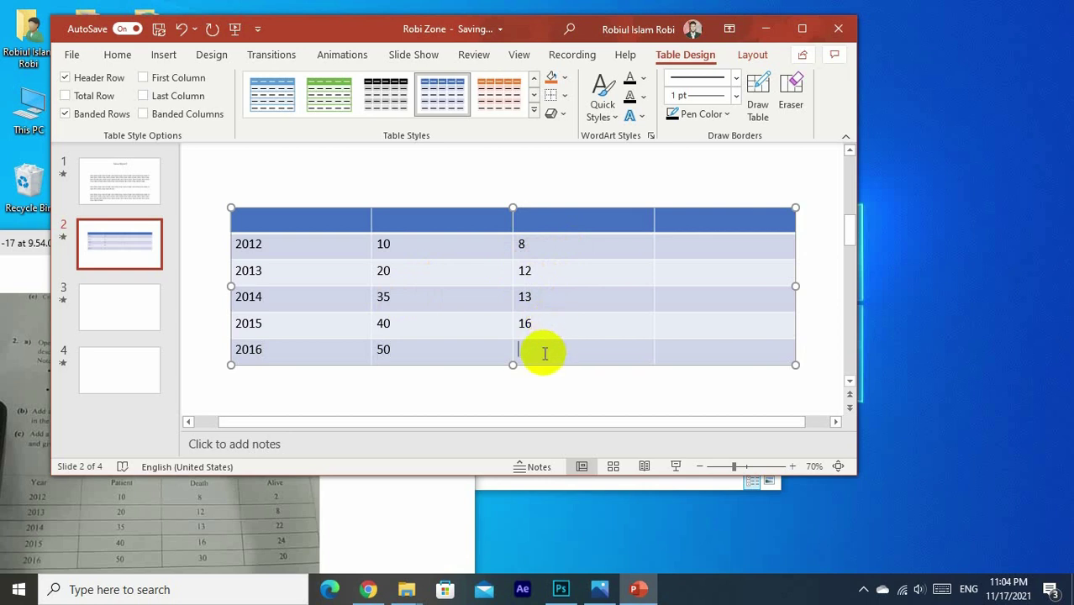
pyautogui.click(545, 353)
pyautogui.write('30')
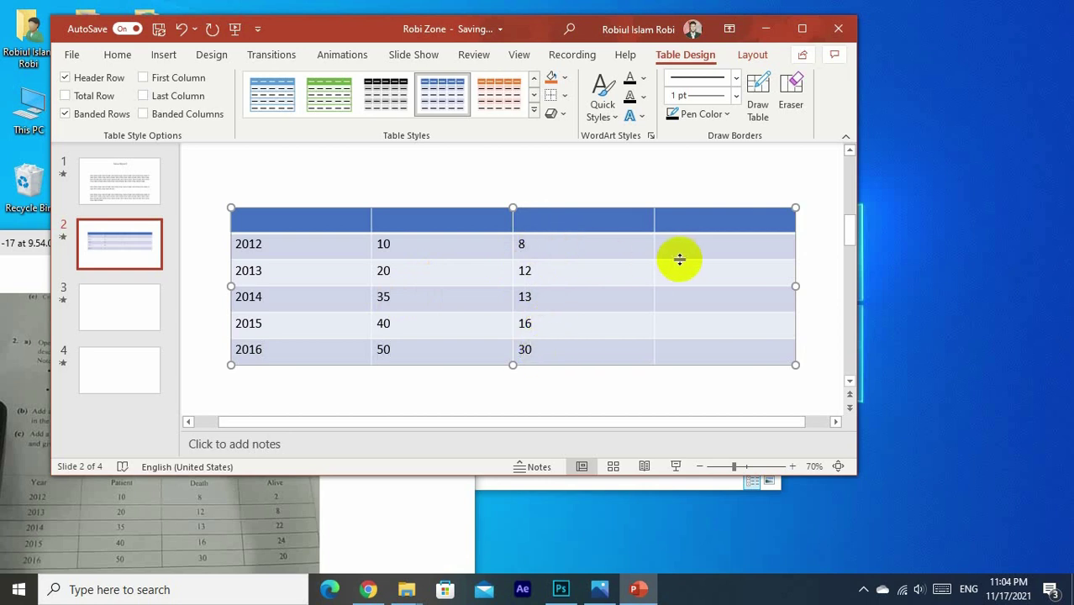
# Step: Enter the alive figures 2, 8, 22, 24 and 20 in the fourth column
pyautogui.click(683, 250)
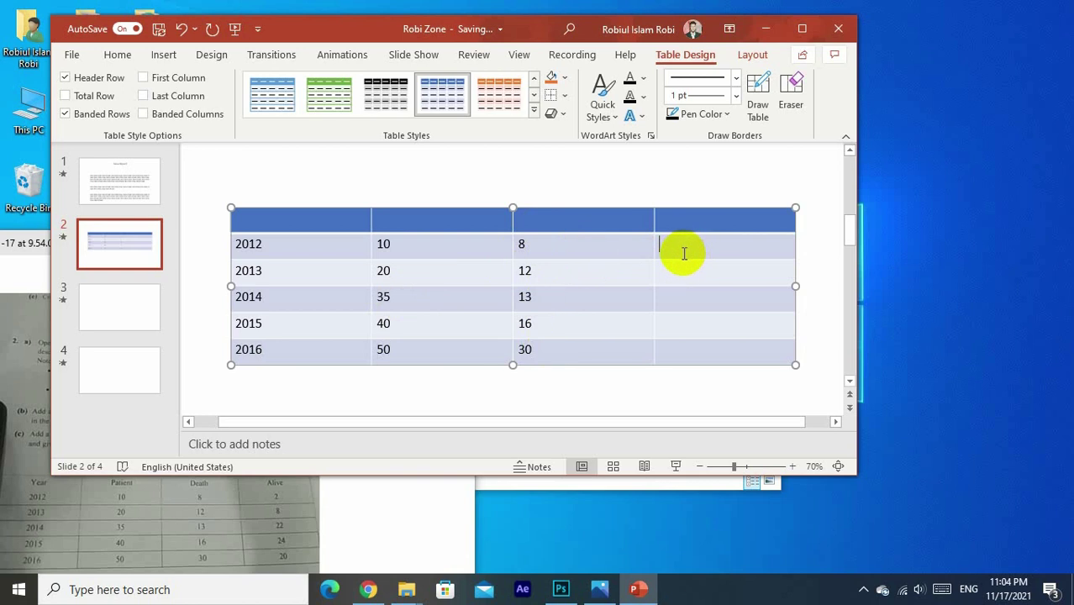
pyautogui.write('2')
pyautogui.click(688, 274)
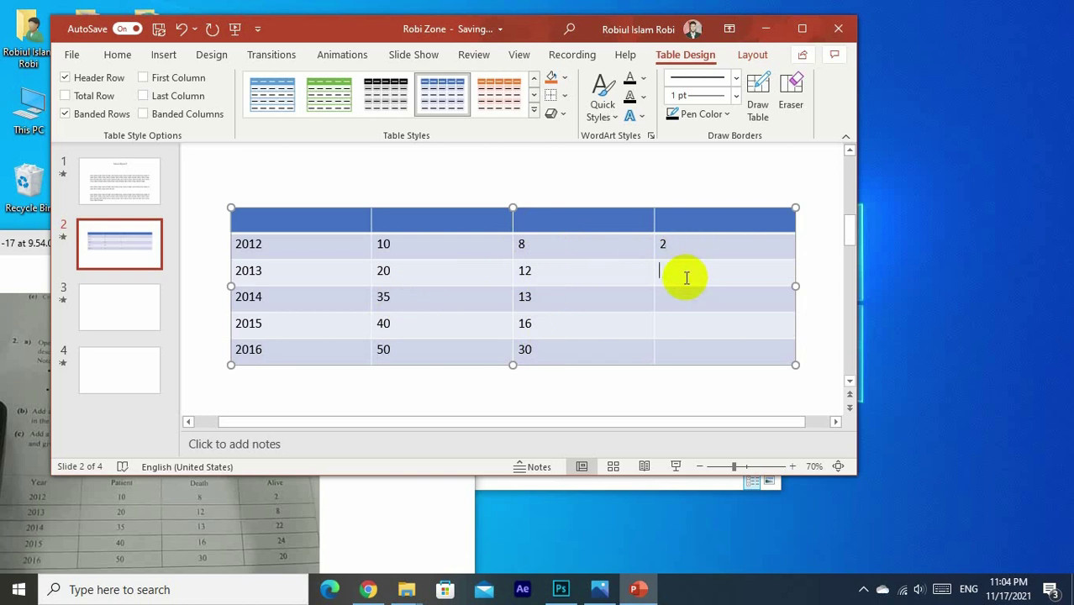
pyautogui.write('8')
pyautogui.click(688, 297)
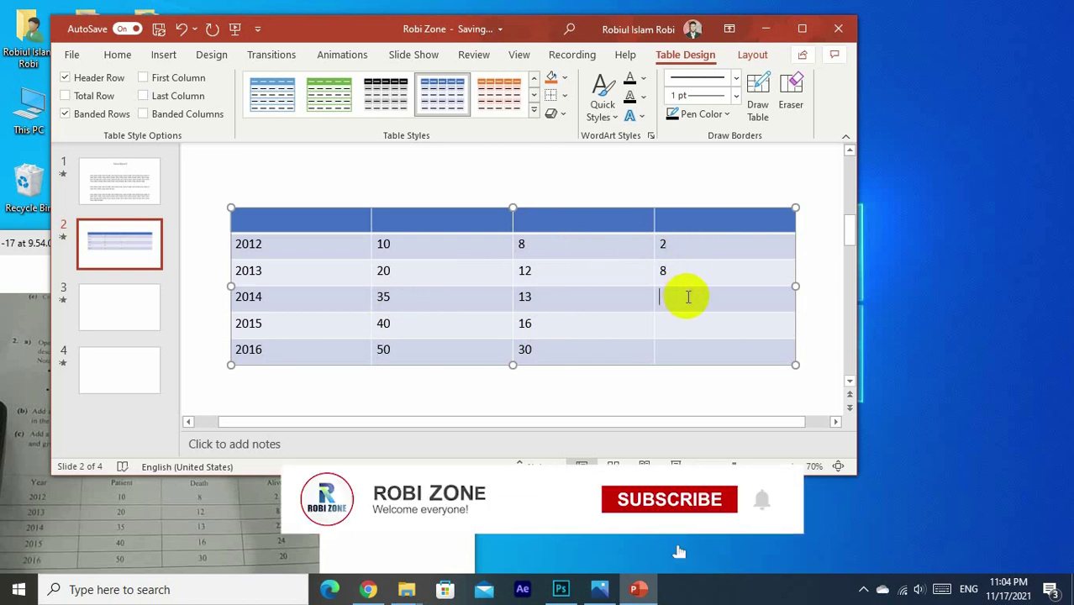
pyautogui.write('22')
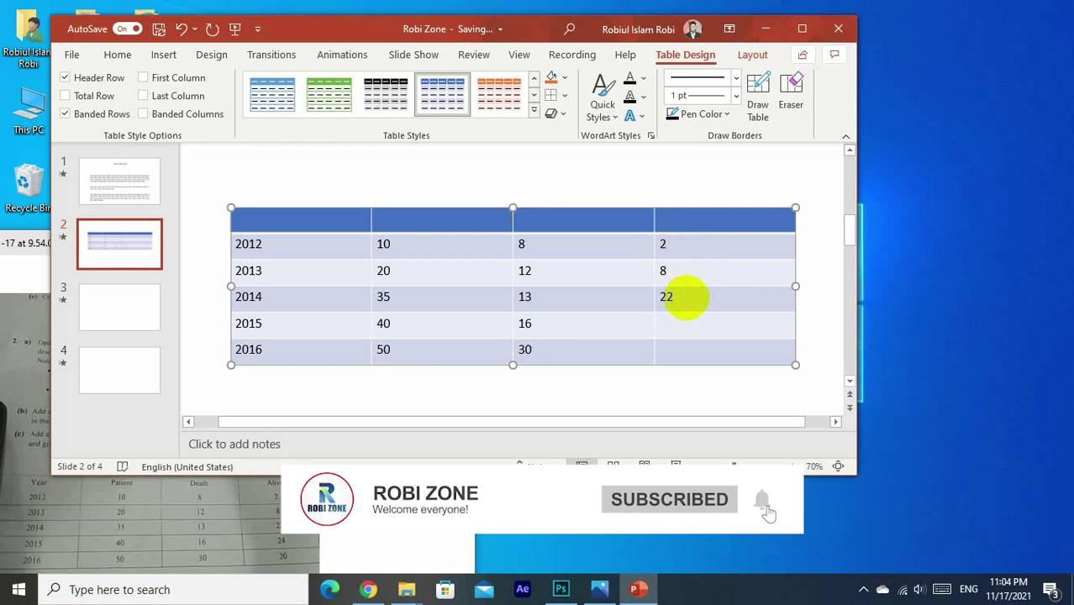
pyautogui.click(677, 324)
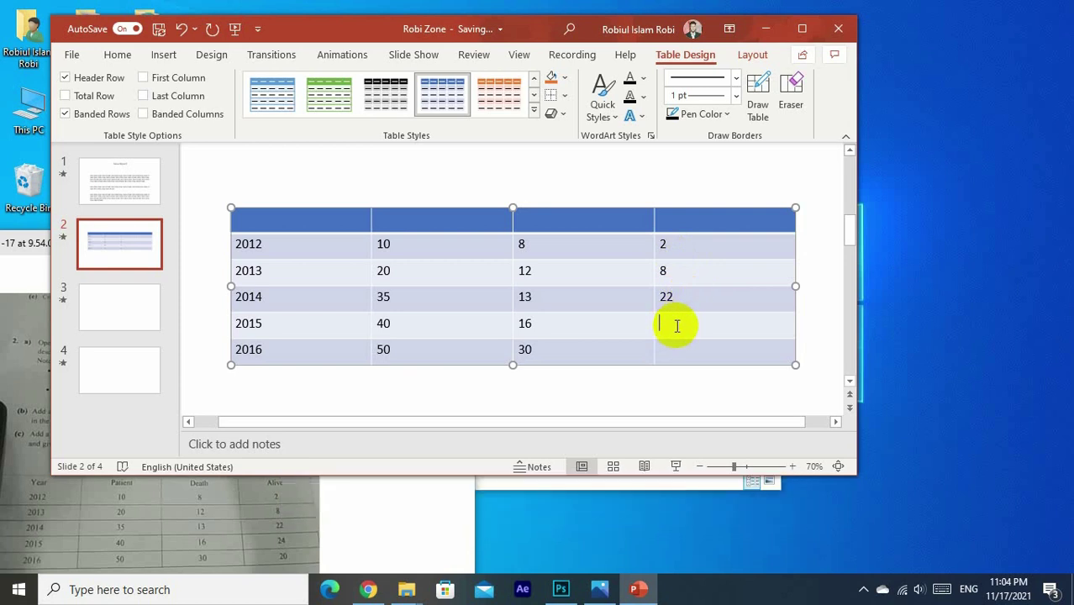
pyautogui.write('24')
pyautogui.click(677, 351)
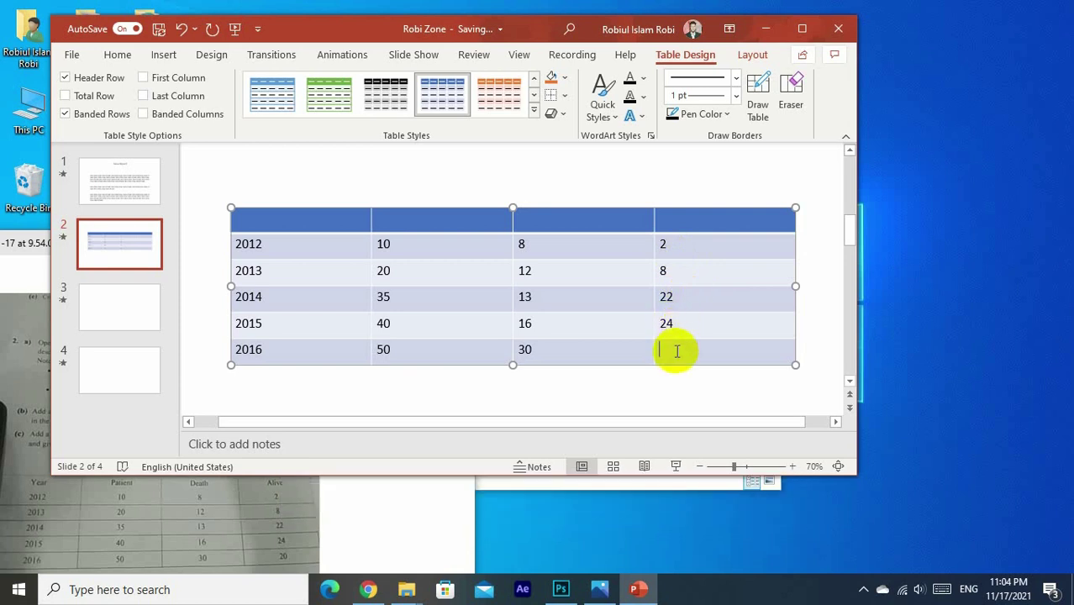
pyautogui.write('20')
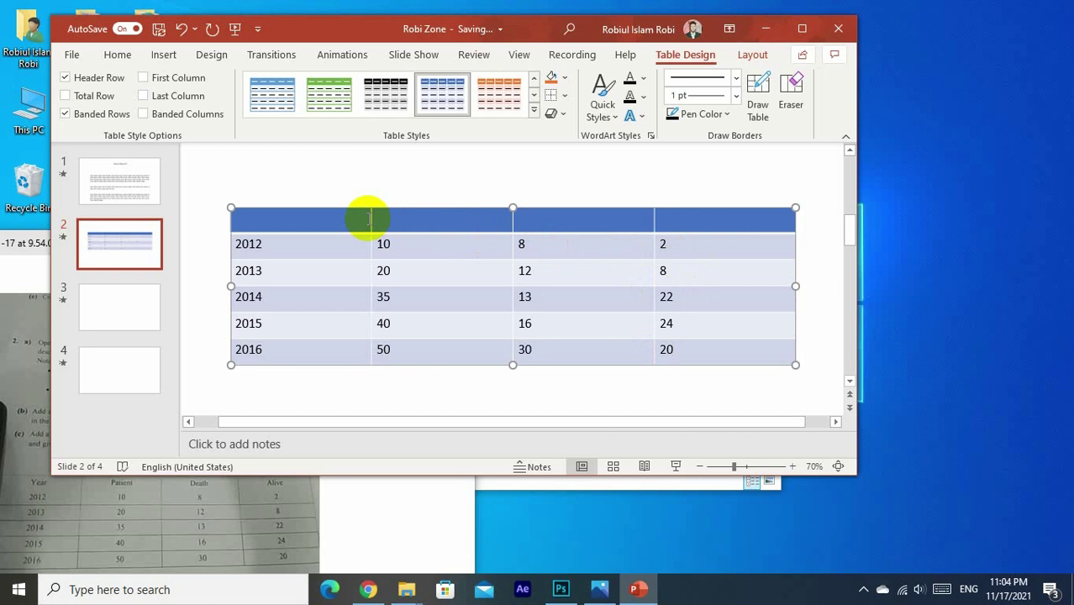
# Step: Type headers Year, Patient, Death and Alive, fixing 'Deth' and spell-correcting 'Patiend' to 'Patient'
pyautogui.click(327, 221)
pyautogui.write('Year')
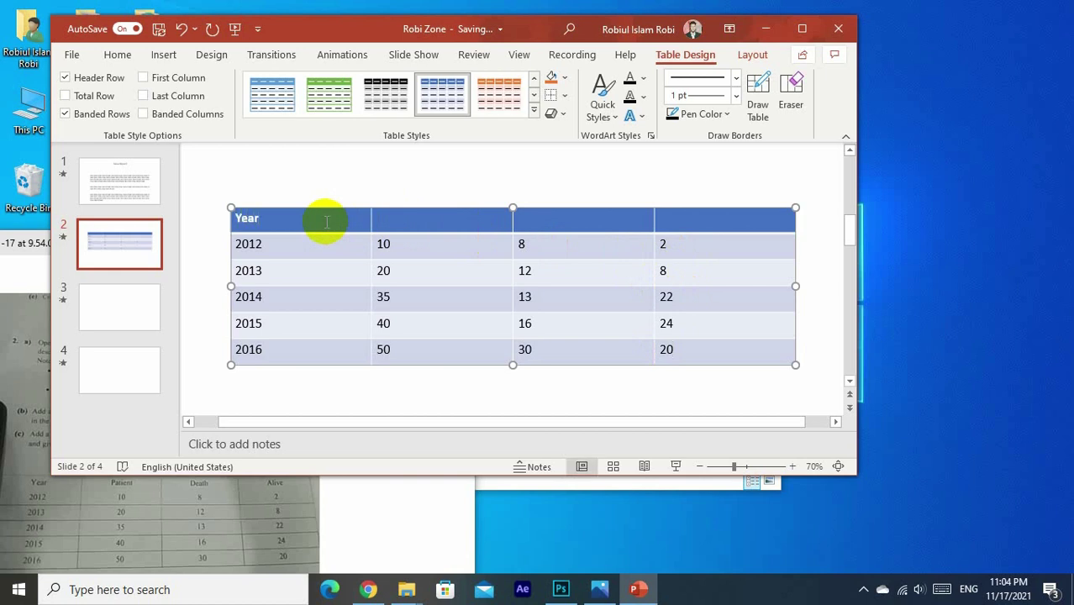
pyautogui.click(420, 218)
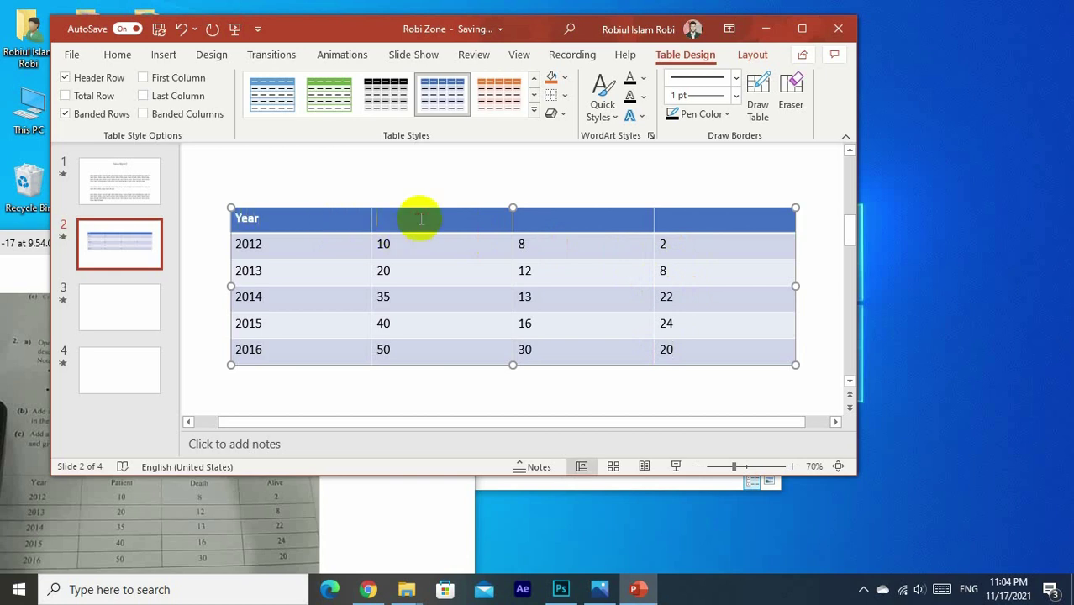
pyautogui.write('Pa')
pyautogui.write('tiend')
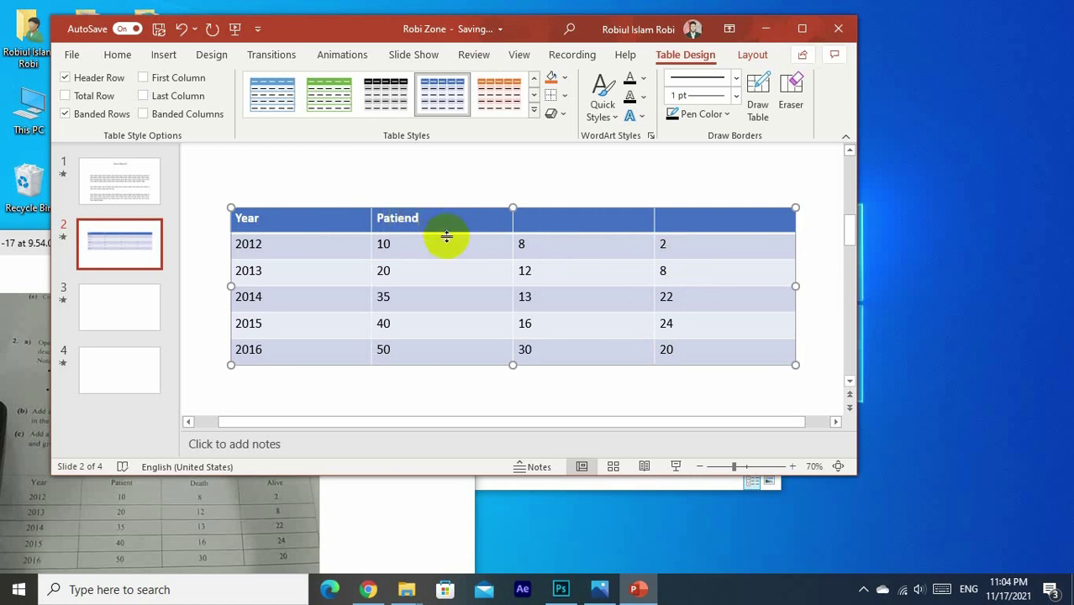
pyautogui.click(568, 220)
pyautogui.write('D')
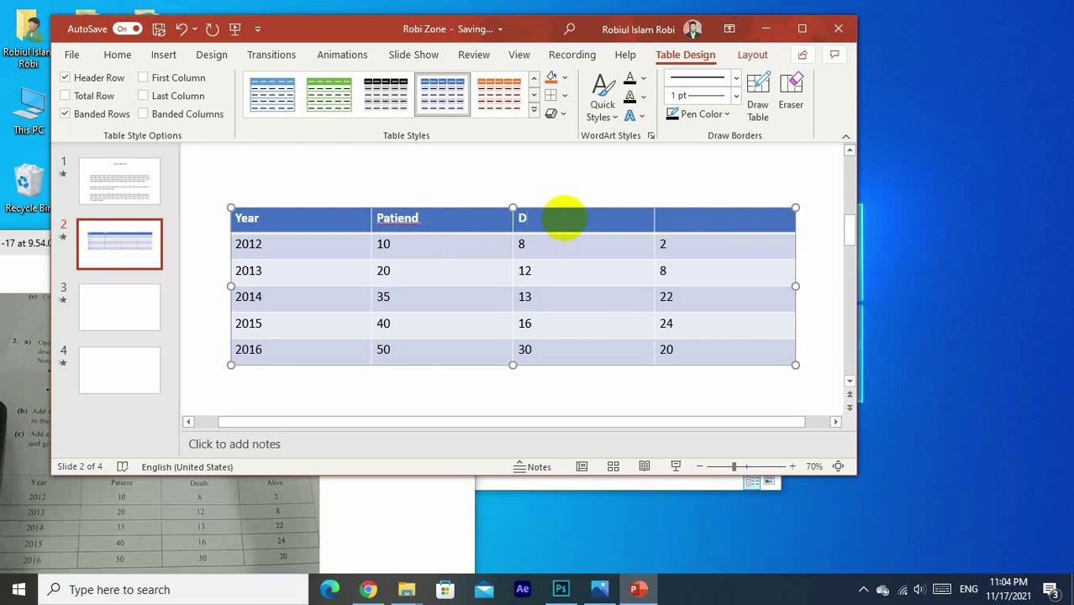
pyautogui.write('eth')
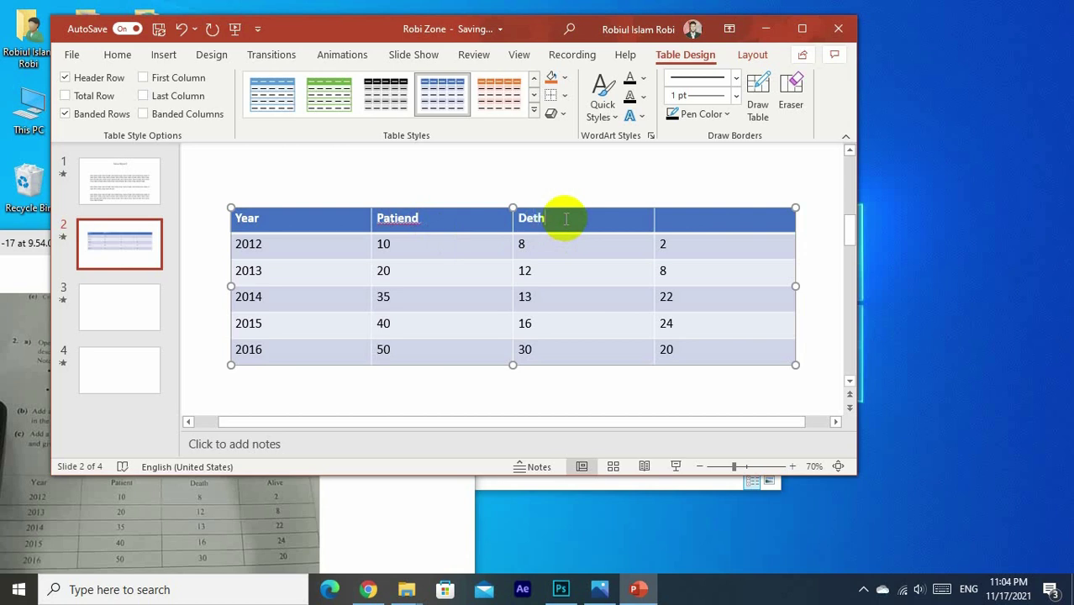
pyautogui.click(533, 218)
pyautogui.write('a')
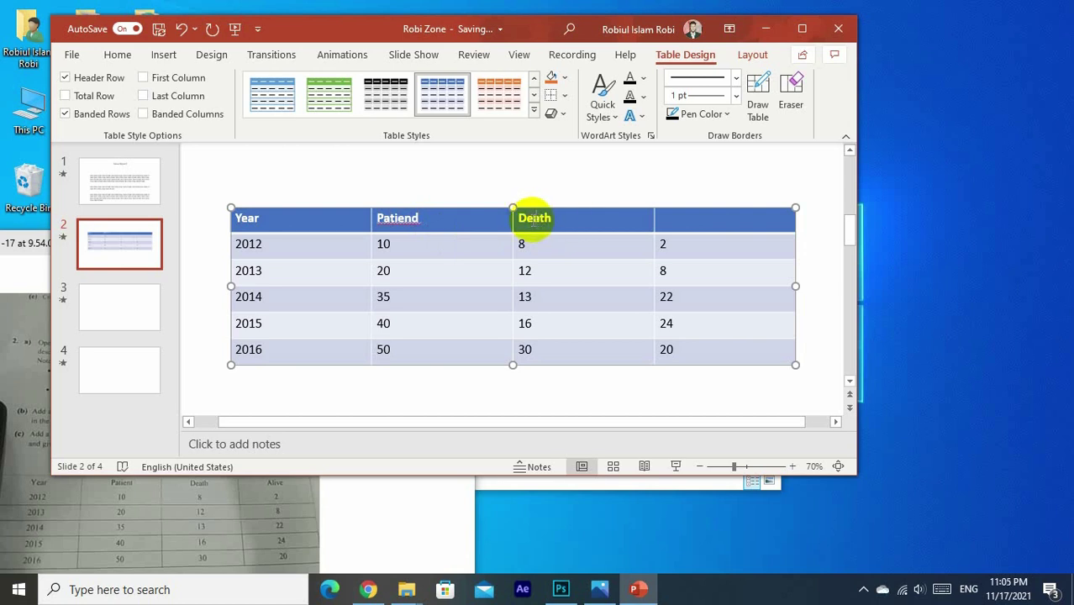
pyautogui.rightClick(400, 223)
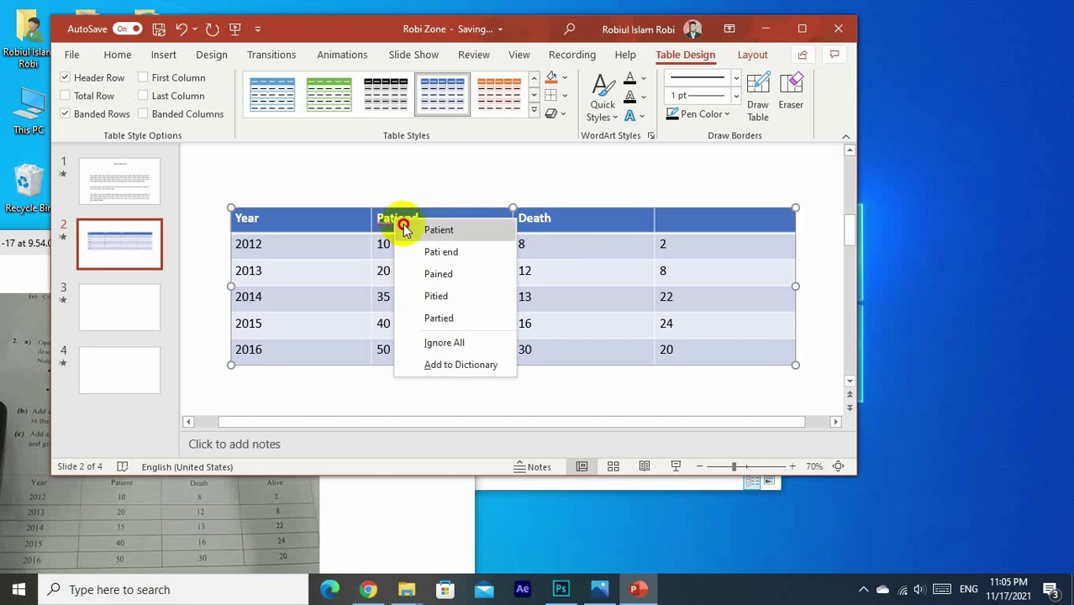
pyautogui.click(406, 229)
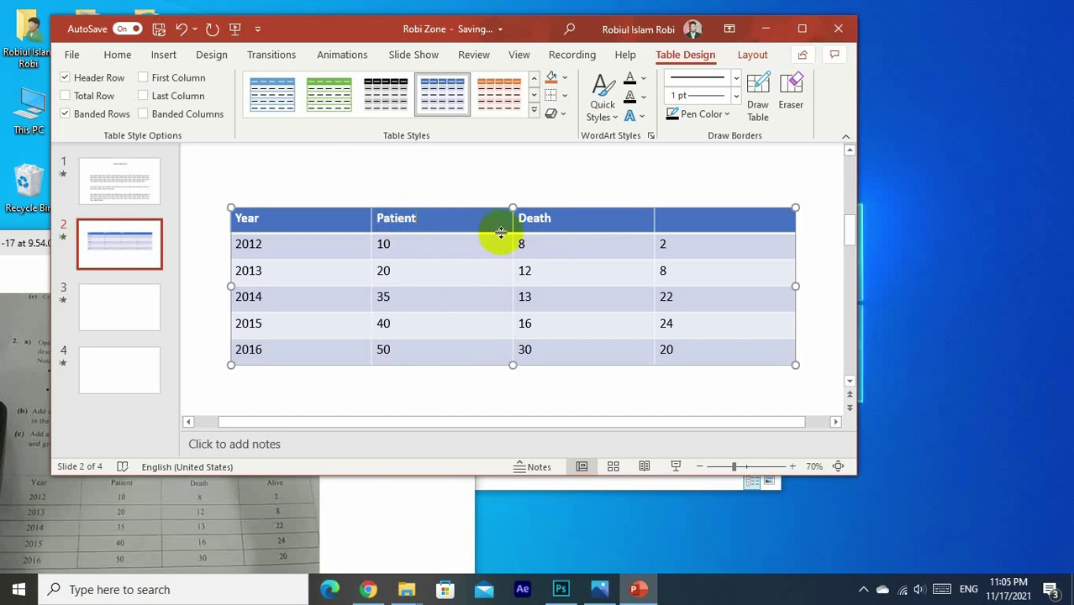
pyautogui.click(685, 221)
pyautogui.write('Alive')
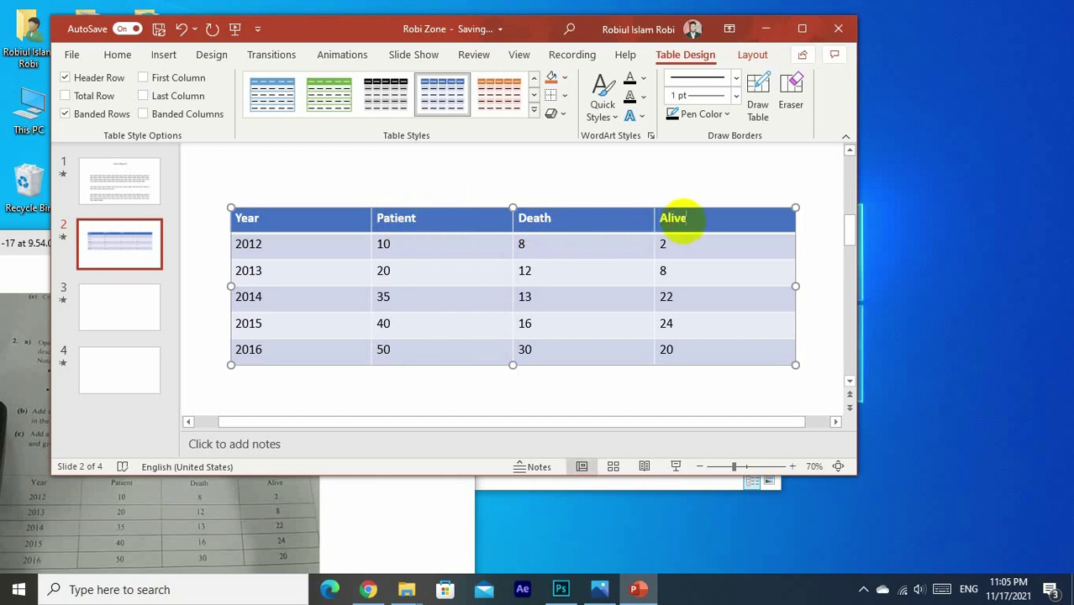
# Step: Maximize the window and drag the hospital table down into the lower half of slide 2
pyautogui.click(536, 195)
pyautogui.click(810, 14)
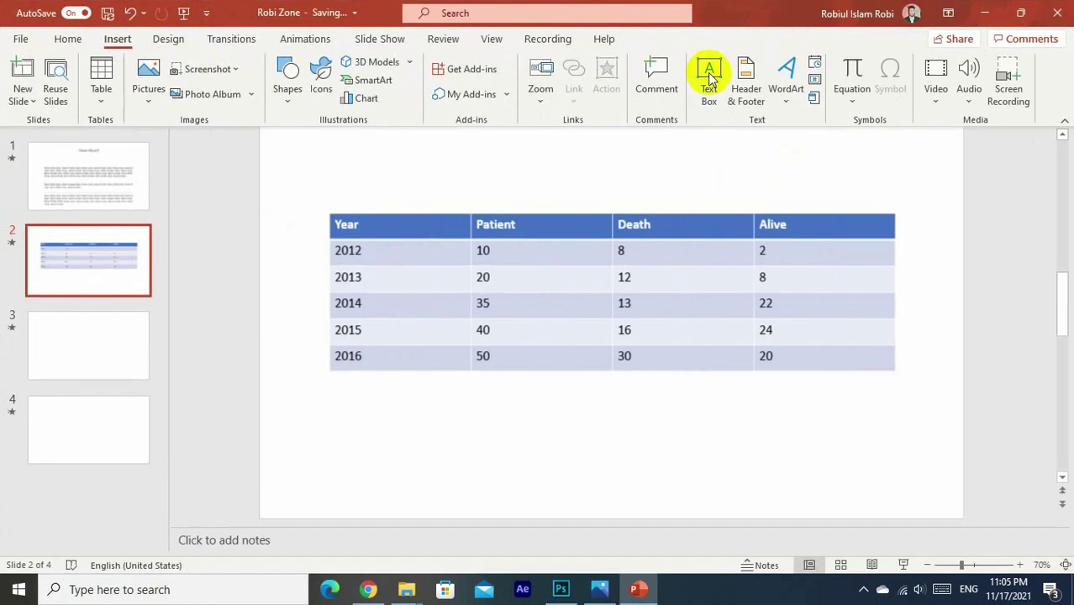
pyautogui.scroll(3, 619, 247)
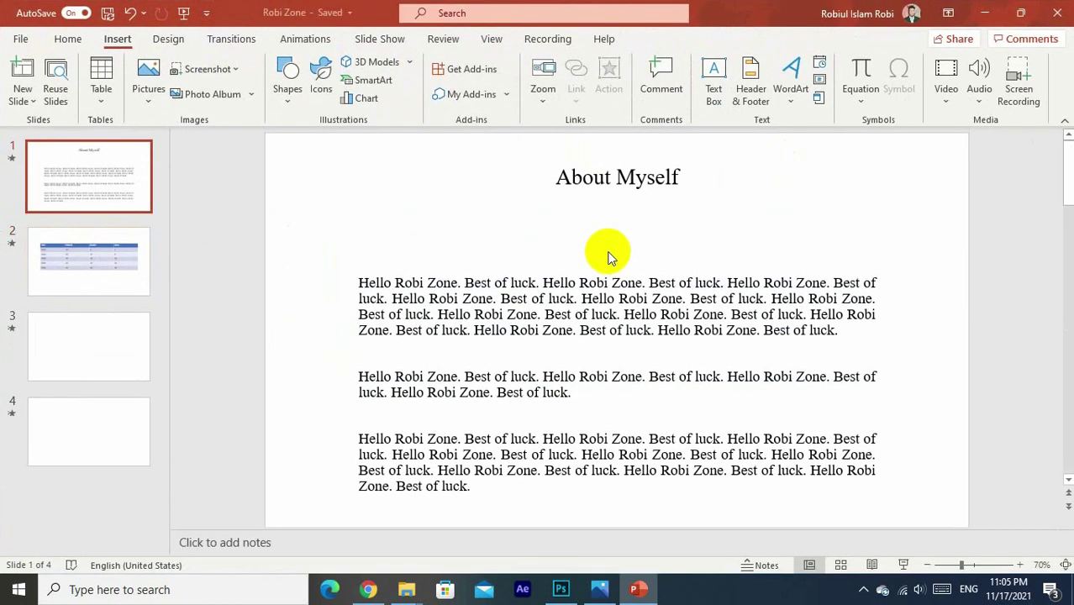
pyautogui.scroll(-5, 605, 257)
pyautogui.click(88, 262)
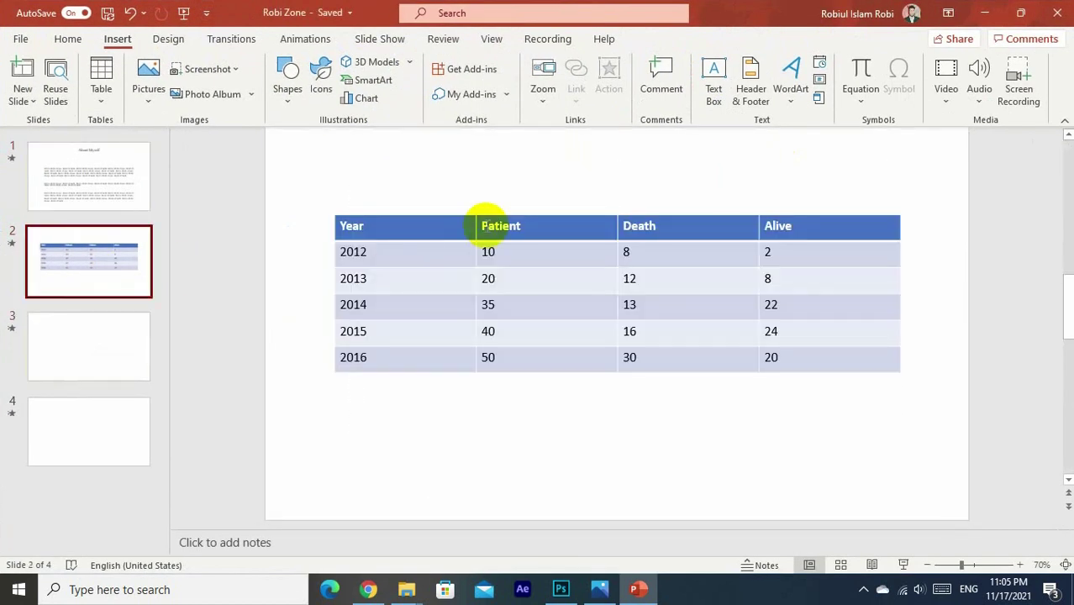
pyautogui.click(580, 222)
pyautogui.moveTo(580, 215); pyautogui.dragTo(578, 316)
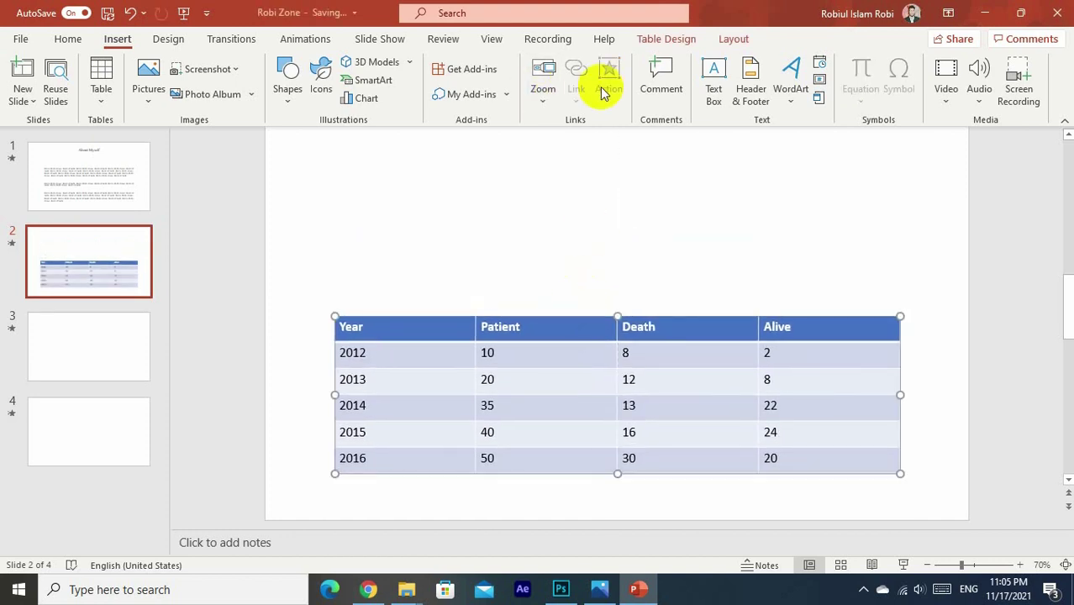
# Step: Draw a wide text box above the table reading 'Private Hospital Treatment Status from 2012-2016'
pyautogui.click(713, 88)
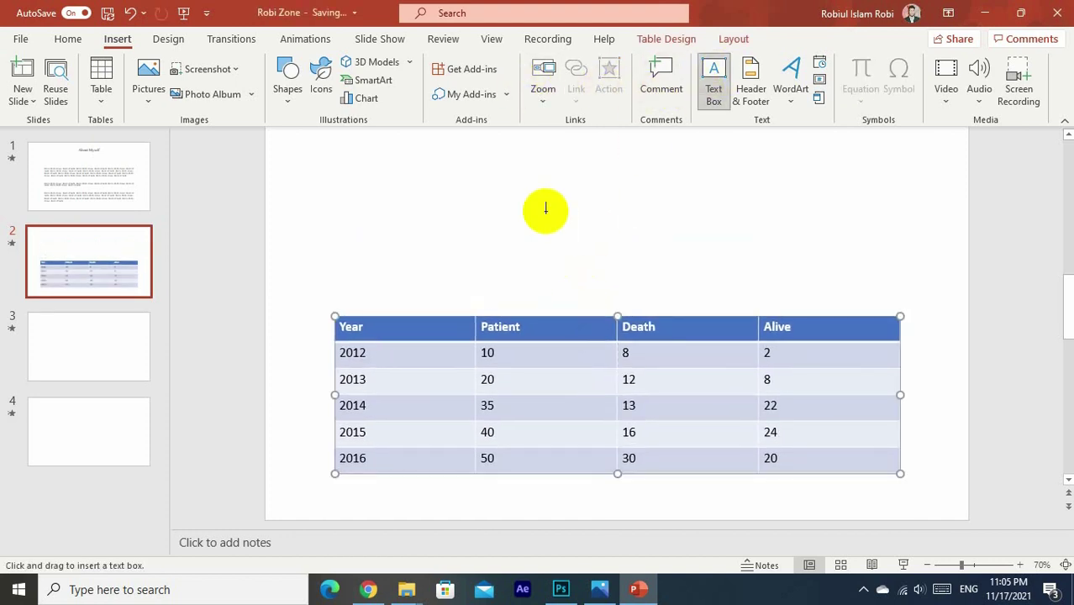
pyautogui.click(441, 235)
pyautogui.moveTo(452, 247); pyautogui.dragTo(769, 248)
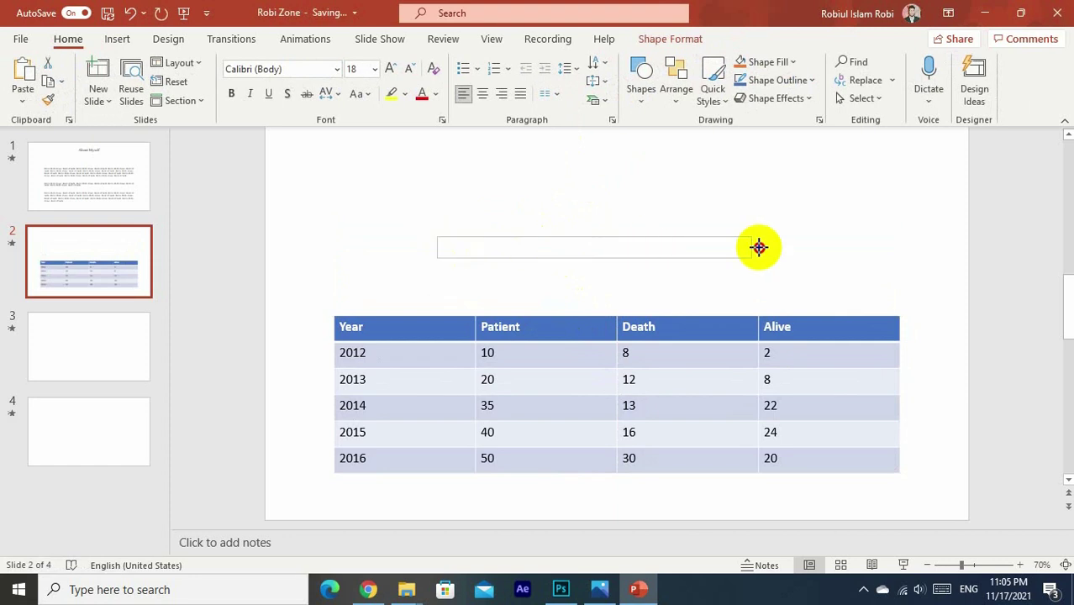
pyautogui.write('P')
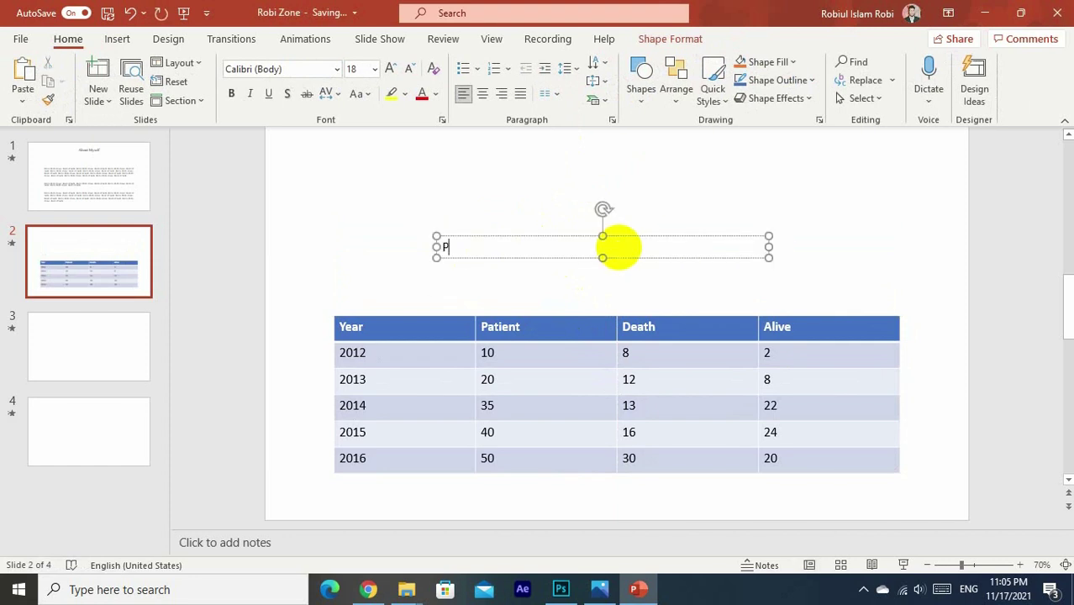
pyautogui.write('r')
pyautogui.press('BackSpace')
pyautogui.press('BackSpace')
pyautogui.press('BackSpace')
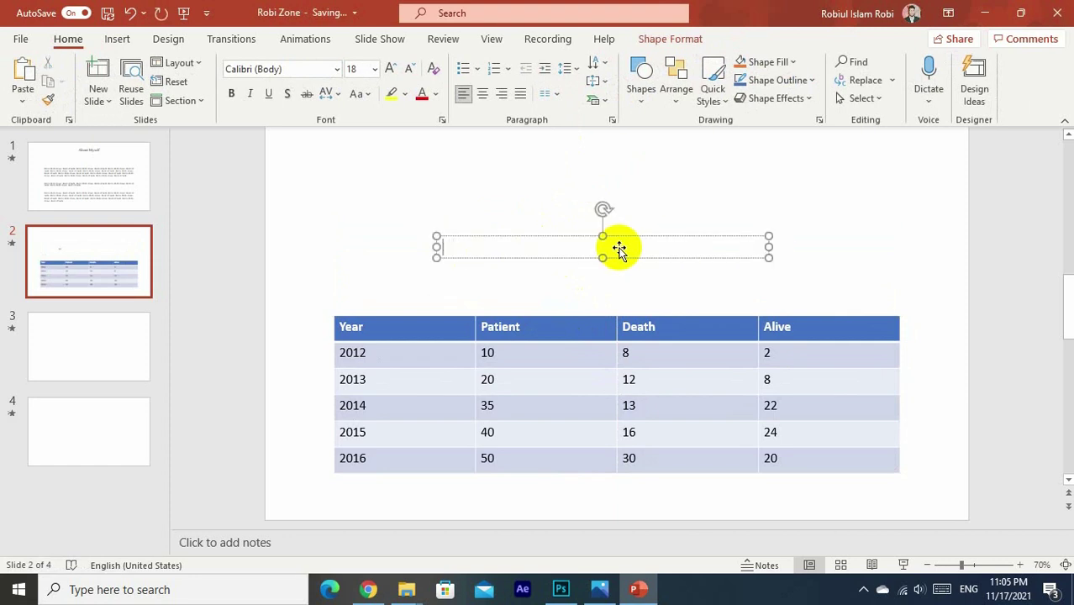
pyautogui.write('Priva')
pyautogui.write('te Ho')
pyautogui.write('spita')
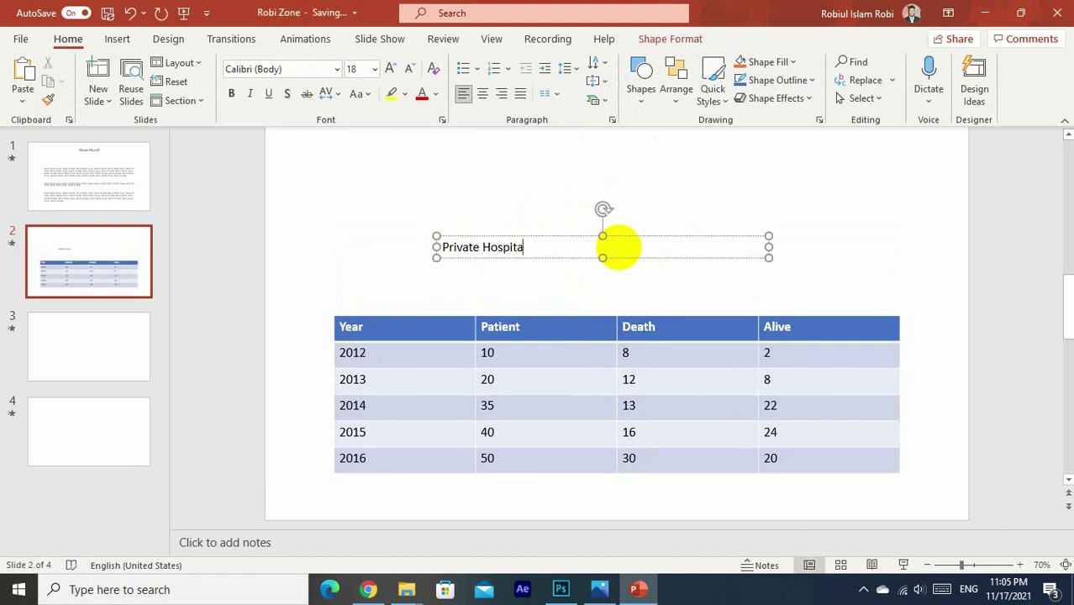
pyautogui.write('l ')
pyautogui.write('Trea')
pyautogui.write('tment ')
pyautogui.write('Stat')
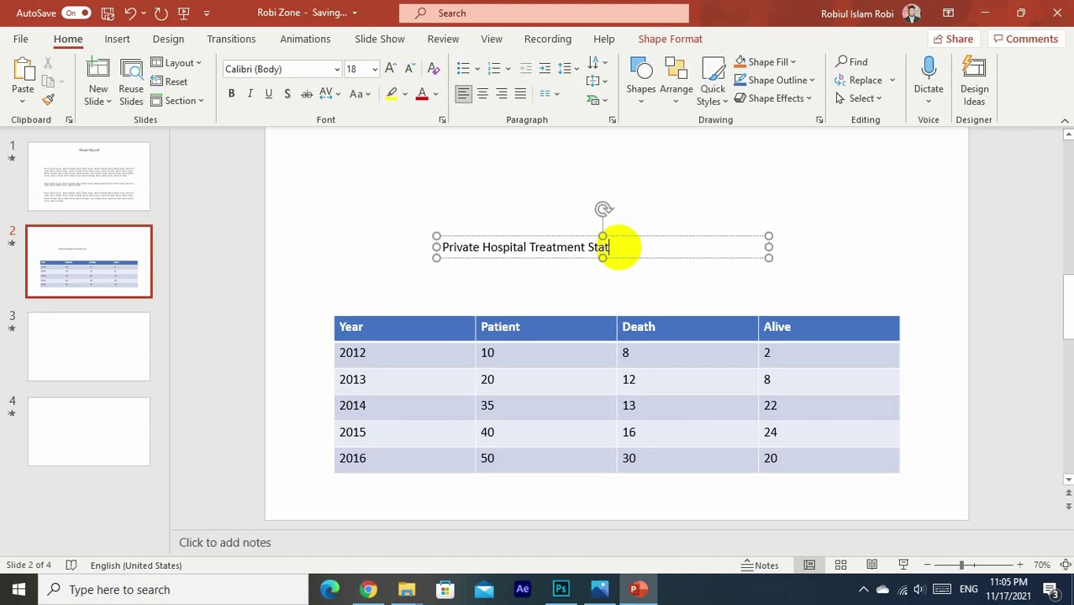
pyautogui.write('us fr')
pyautogui.write('om ')
pyautogui.write('12')
pyautogui.press('BackSpace')
pyautogui.write('2')
pyautogui.write('012')
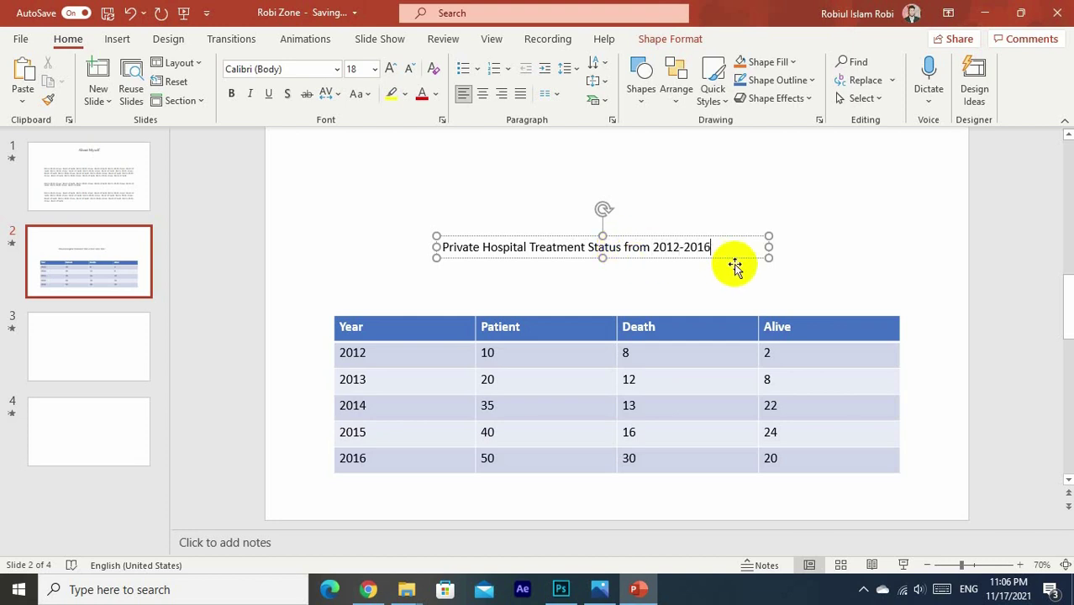
# Step: Narrow the title text box and center it above the table
pyautogui.moveTo(769, 246); pyautogui.dragTo(731, 245)
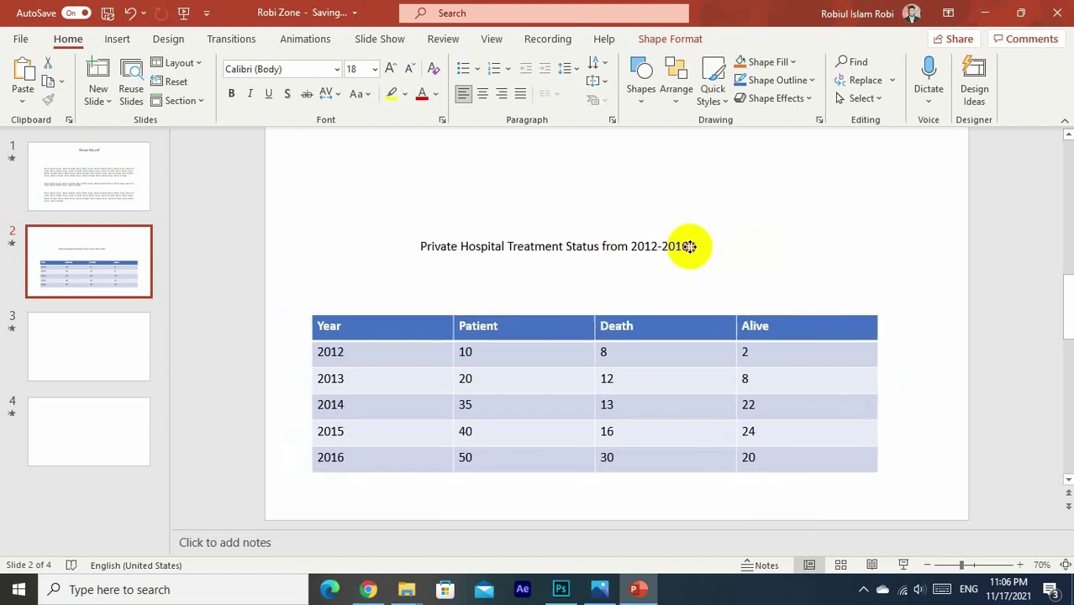
pyautogui.moveTo(696, 244); pyautogui.dragTo(711, 250)
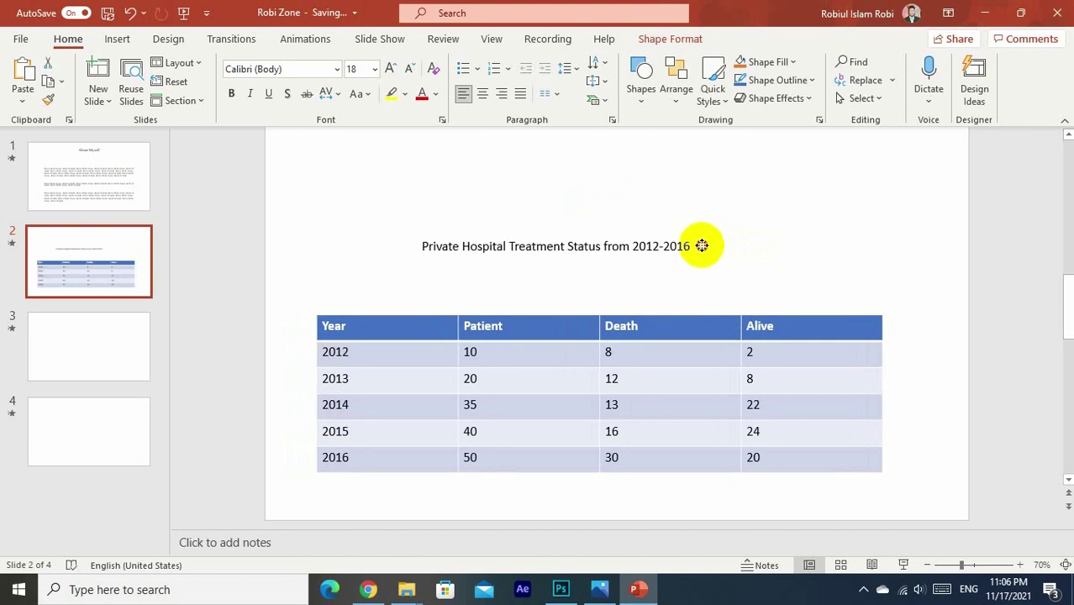
pyautogui.doubleClick(691, 247)
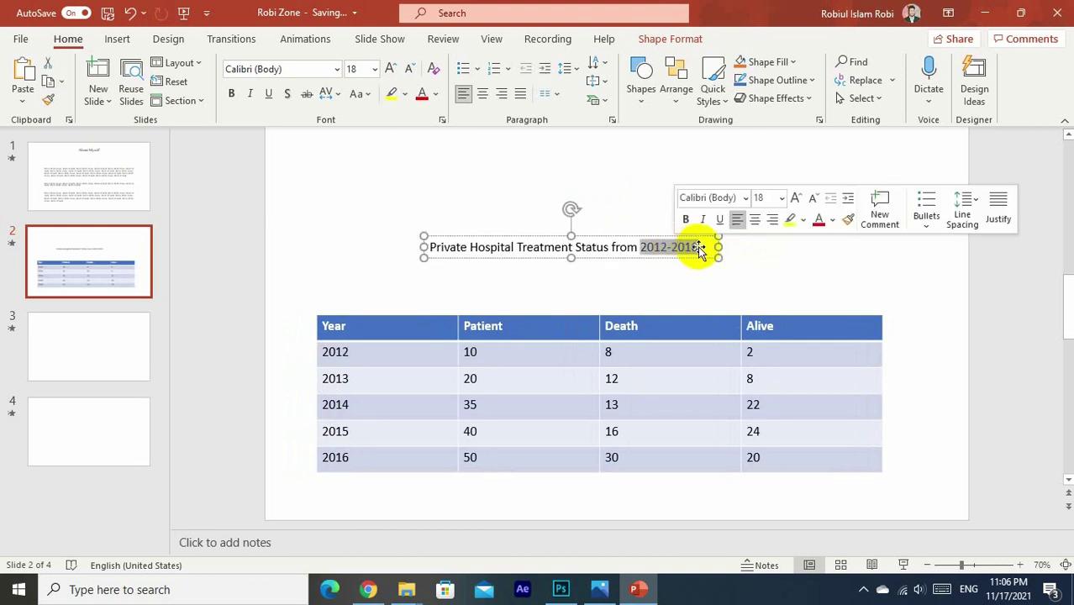
pyautogui.click(700, 249)
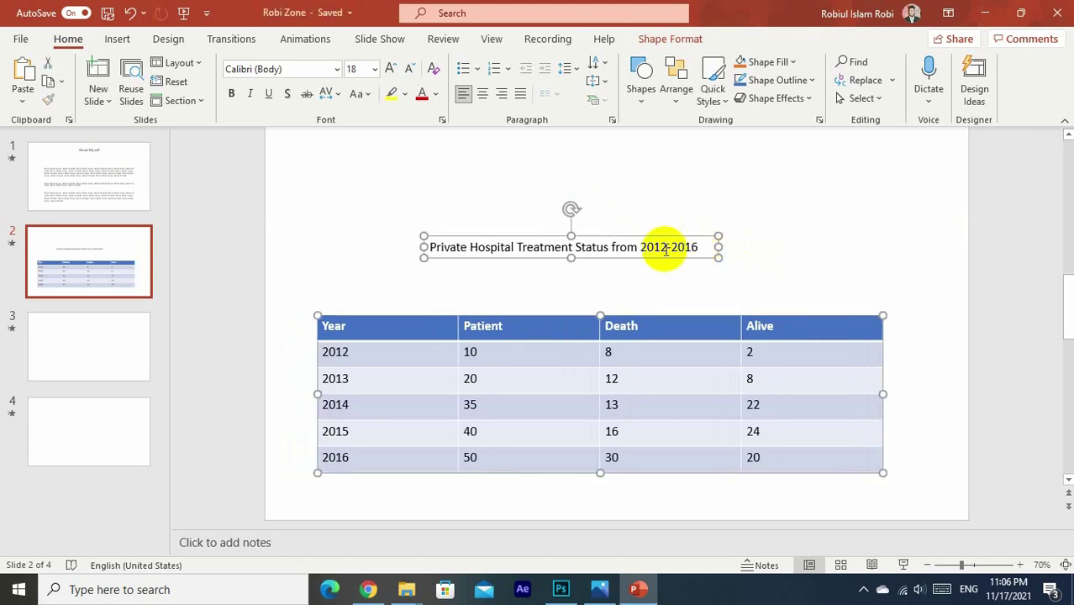
# Step: Change the whole title text to the Times New Roman font
pyautogui.click(620, 247)
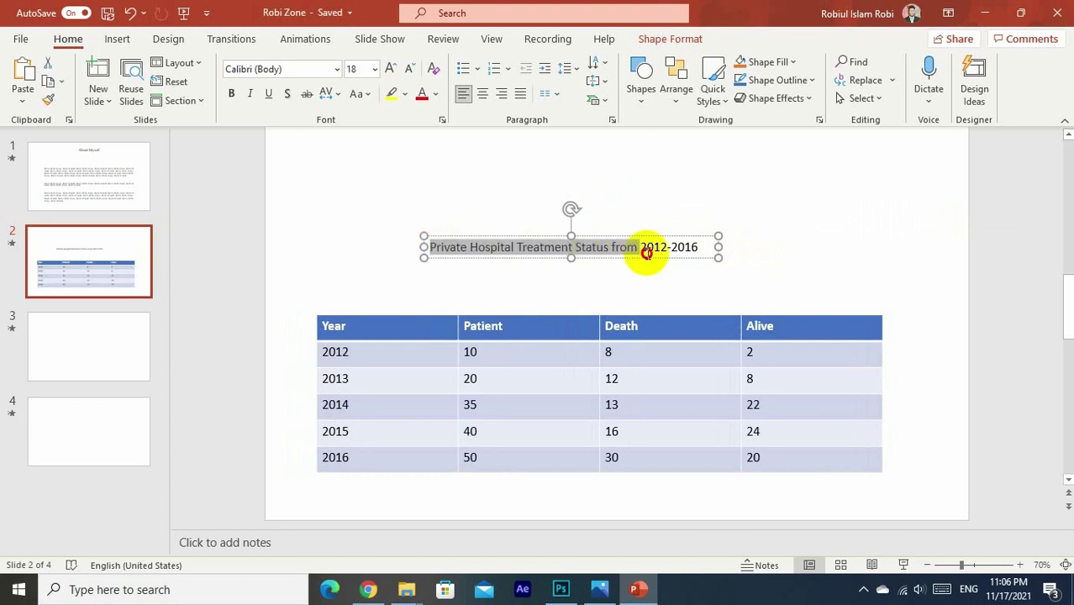
pyautogui.moveTo(432, 246); pyautogui.dragTo(706, 248)
pyautogui.click(337, 68)
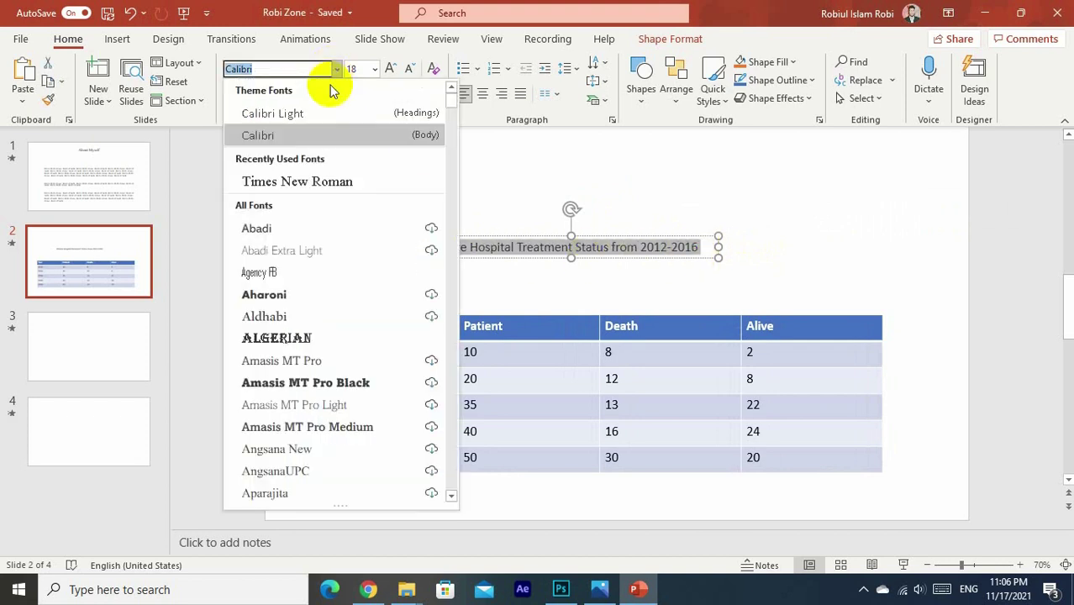
pyautogui.click(290, 181)
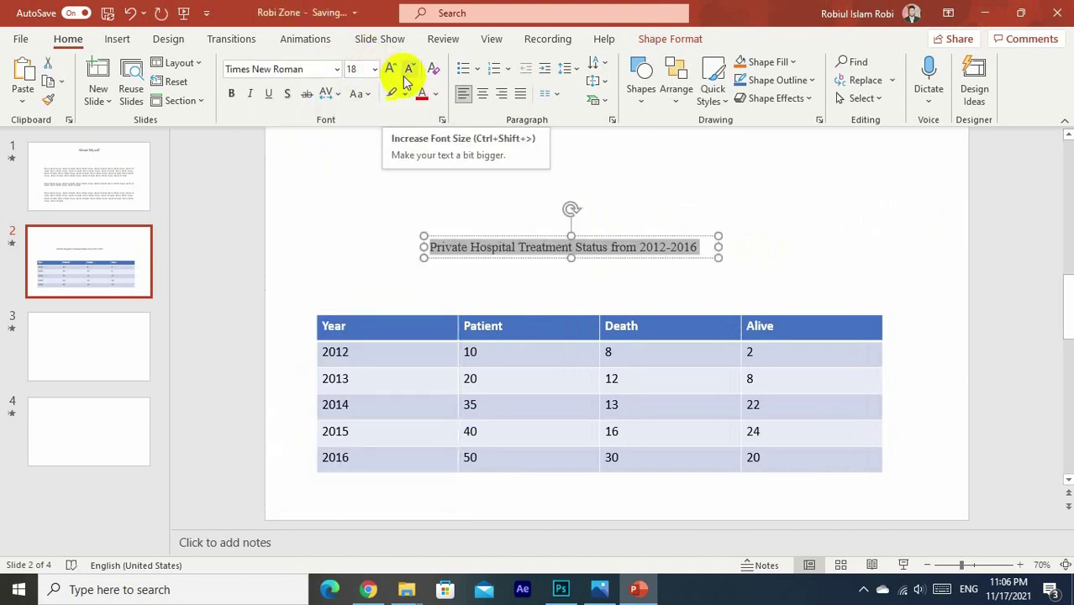
pyautogui.click(417, 345)
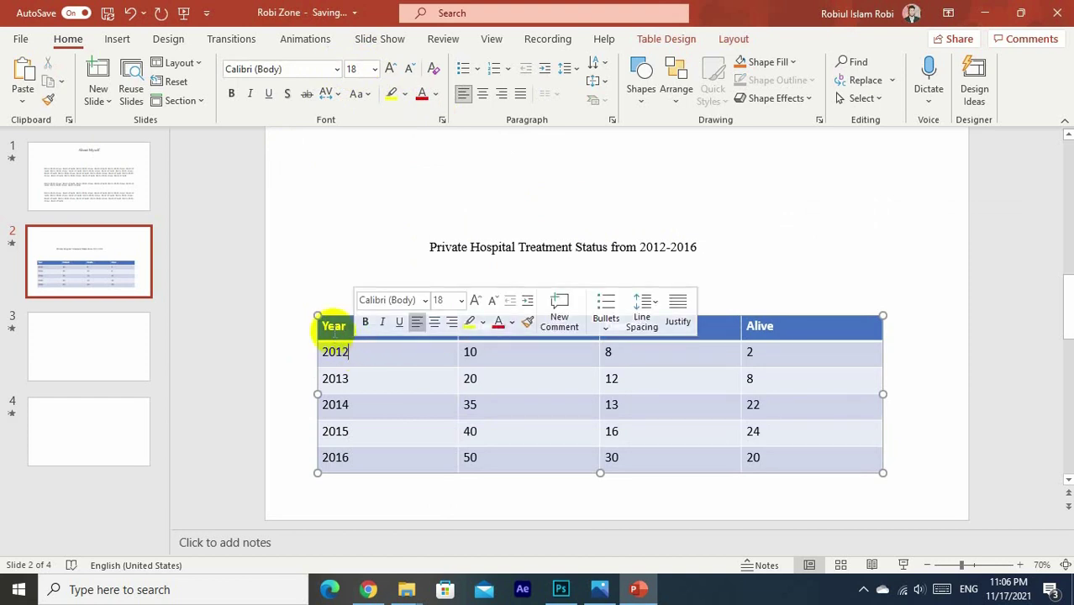
# Step: Center the text in every cell of the hospital data table
pyautogui.moveTo(330, 326); pyautogui.dragTo(871, 454)
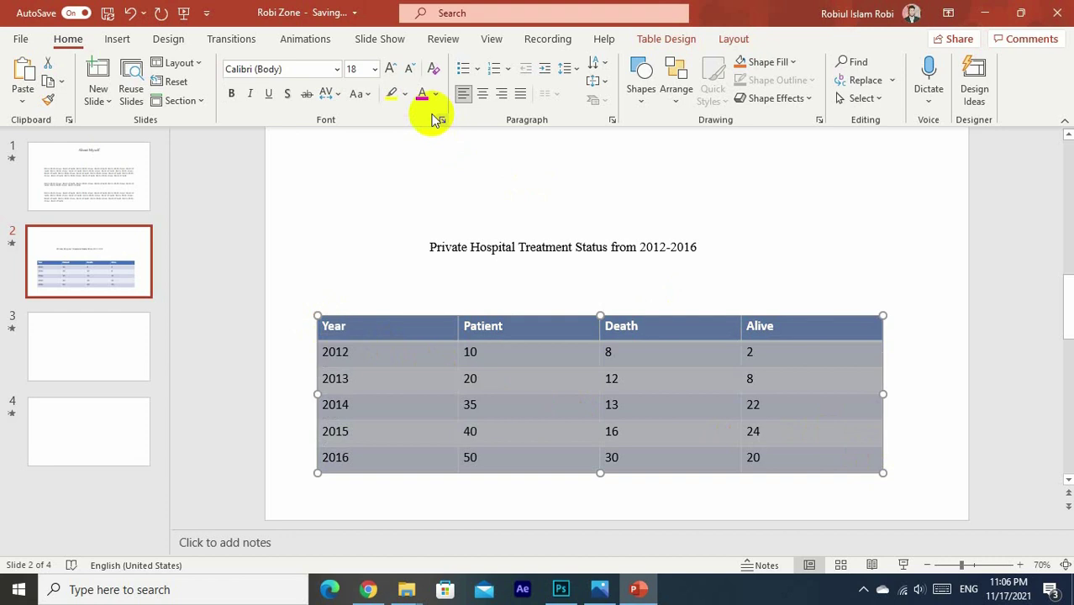
pyautogui.click(485, 94)
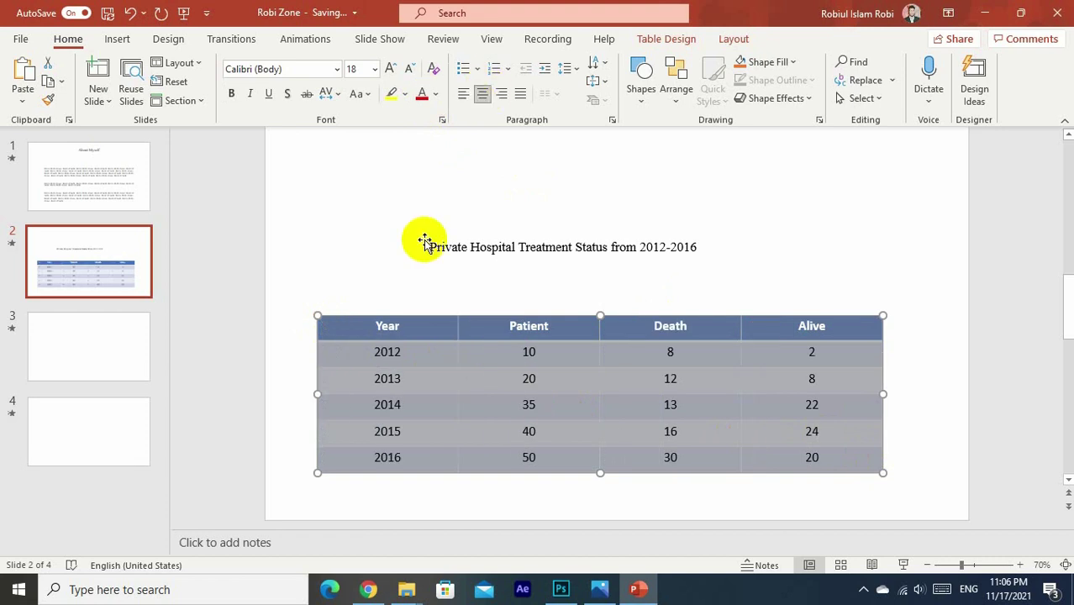
pyautogui.click(389, 294)
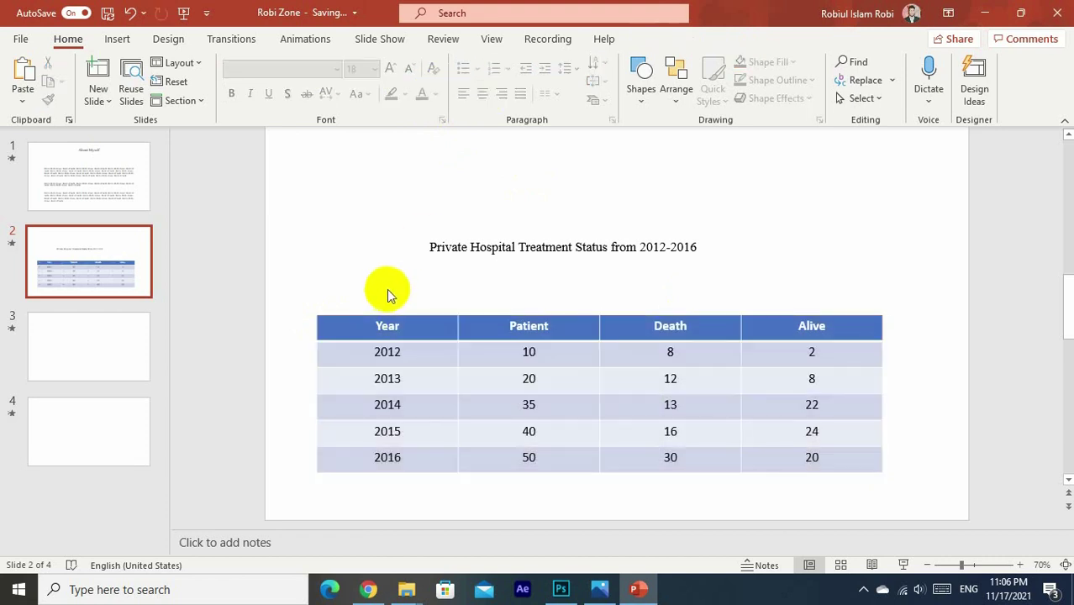
# Step: Enlarge the title to size 20, widen it to one line, and move it just above the table
pyautogui.doubleClick(433, 248)
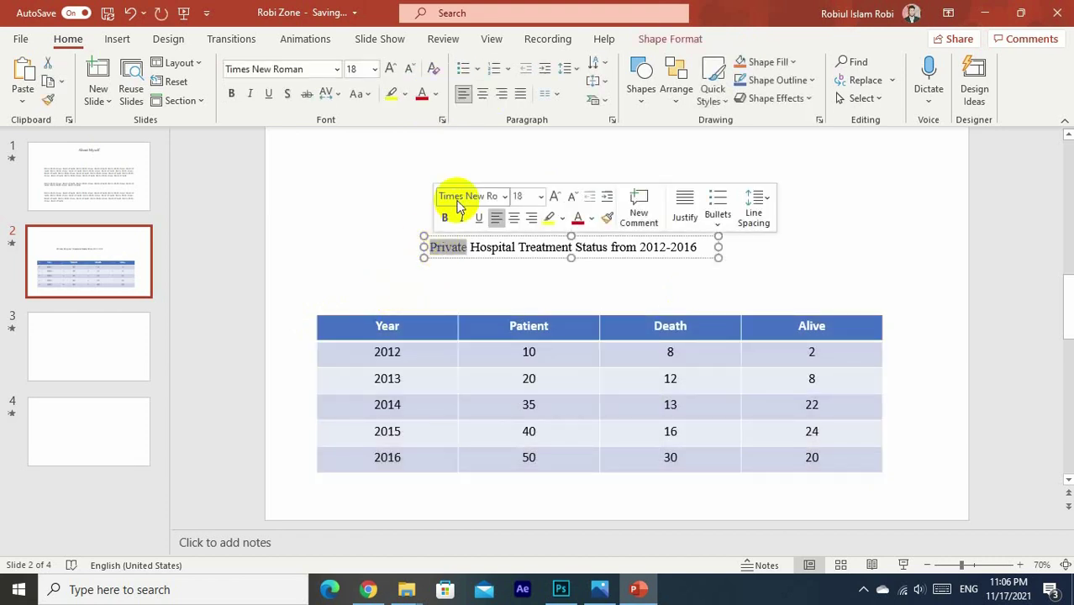
pyautogui.moveTo(430, 247); pyautogui.dragTo(702, 246)
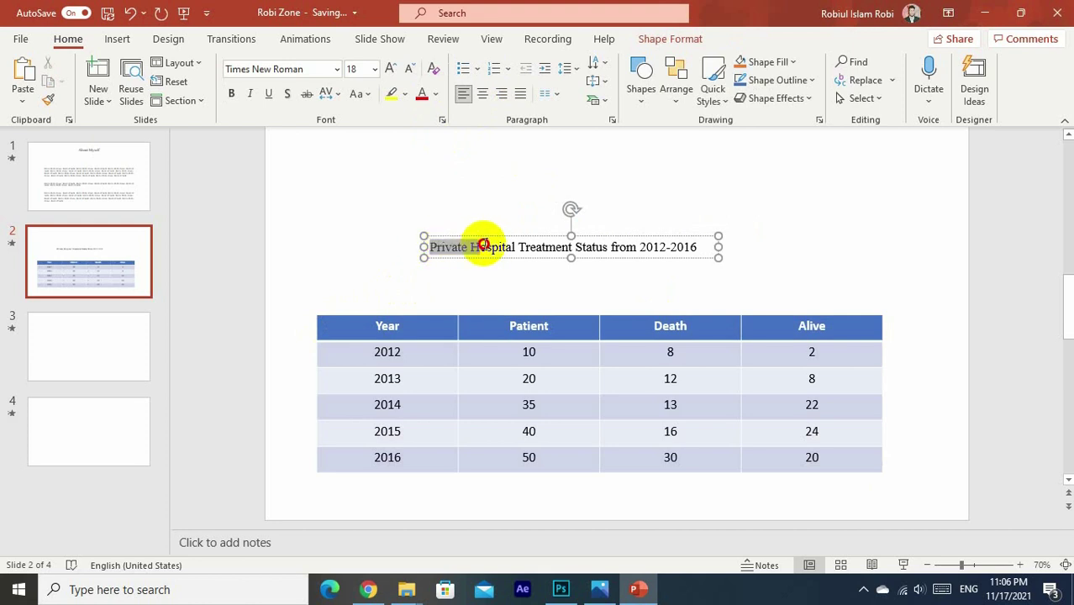
pyautogui.click(391, 70)
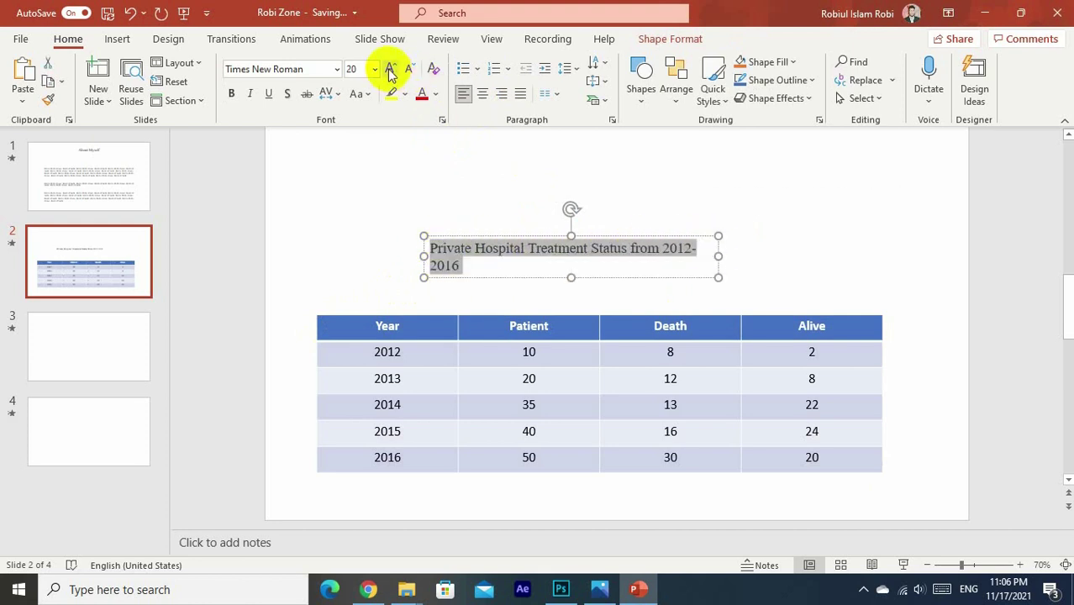
pyautogui.moveTo(718, 256); pyautogui.dragTo(764, 264)
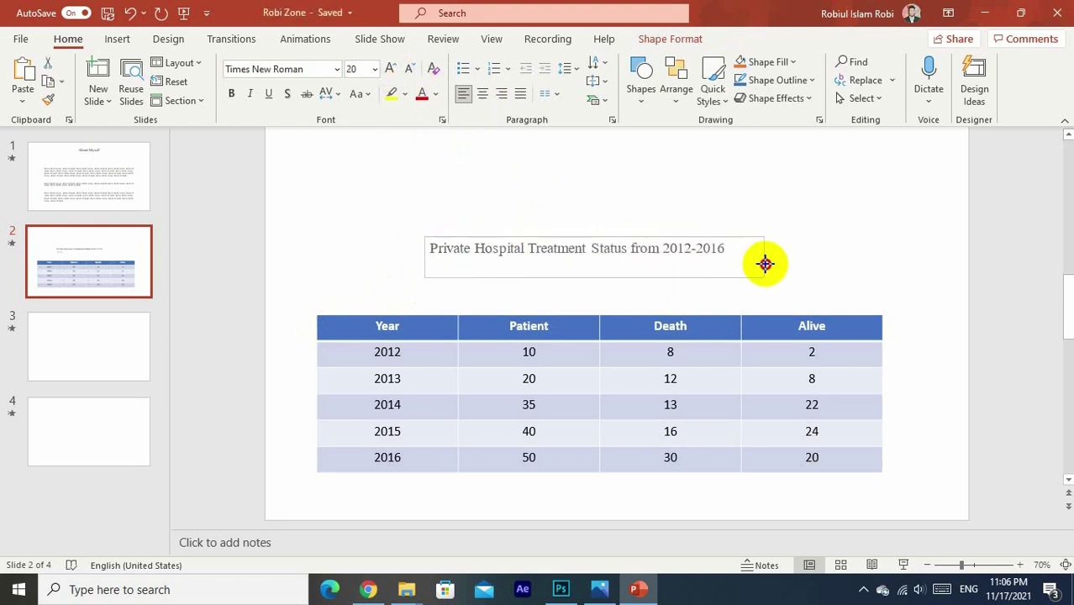
pyautogui.moveTo(623, 233); pyautogui.dragTo(627, 274)
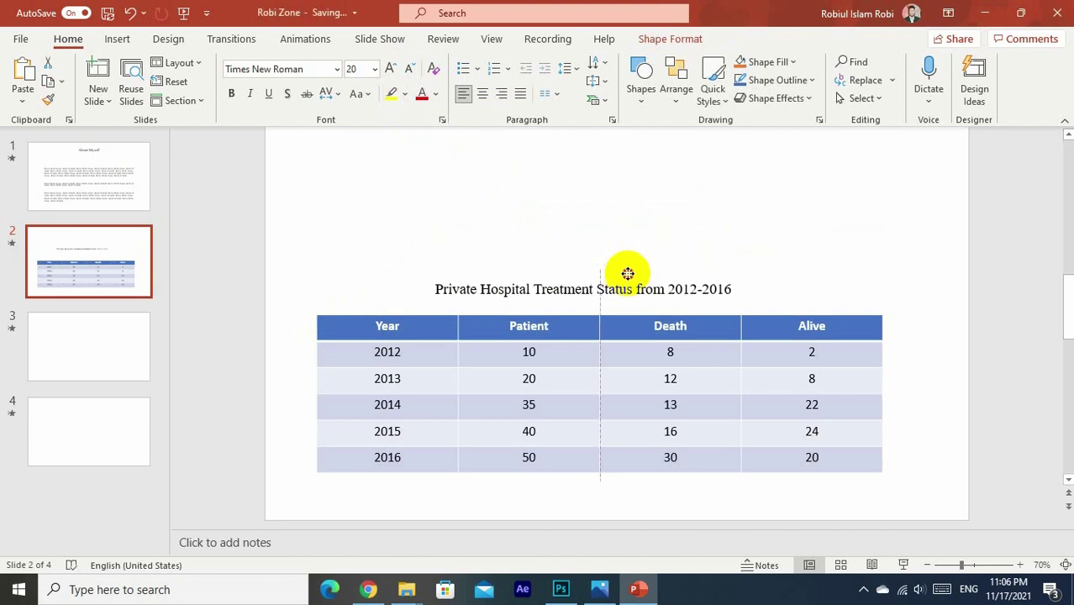
# Step: Delete the title and subtitle placeholders from slide 3
pyautogui.click(411, 229)
pyautogui.scroll(-3, 218, 268)
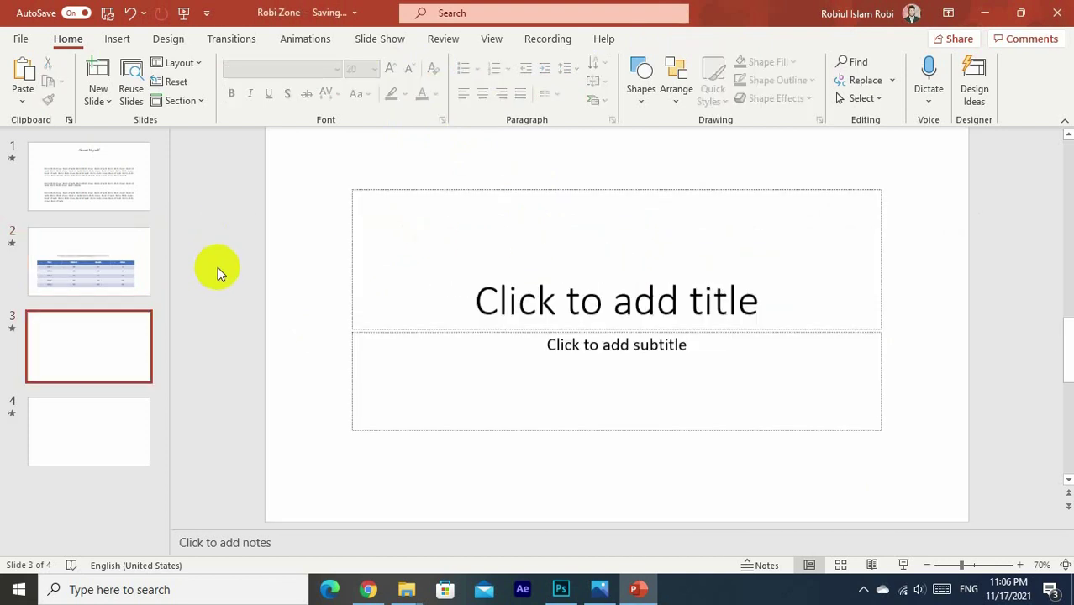
pyautogui.scroll(-3, 218, 268)
pyautogui.click(98, 334)
pyautogui.click(514, 249)
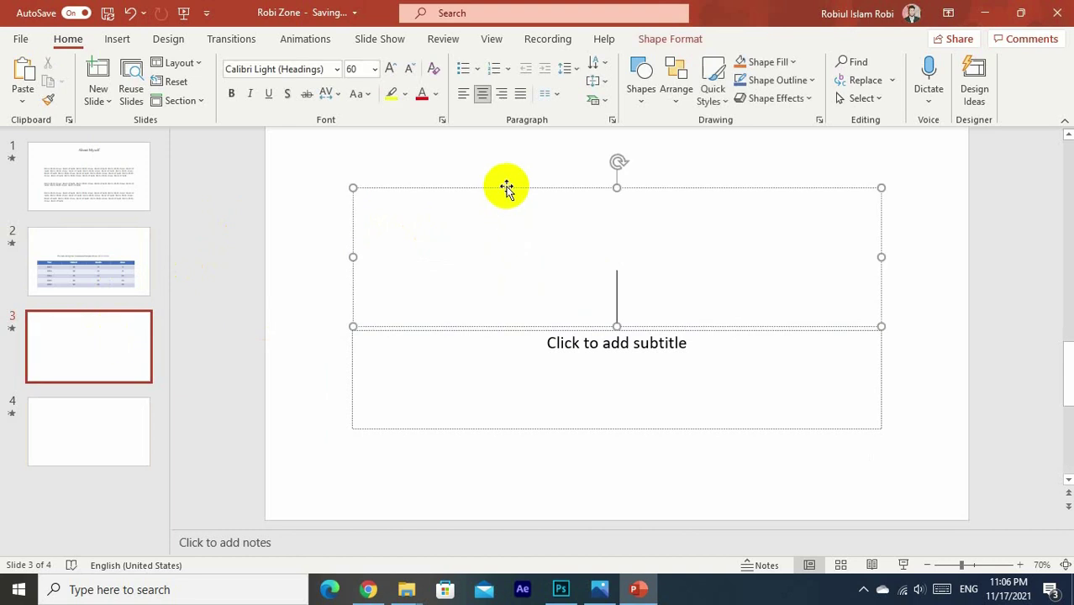
pyautogui.click(509, 187)
pyautogui.press('Delete')
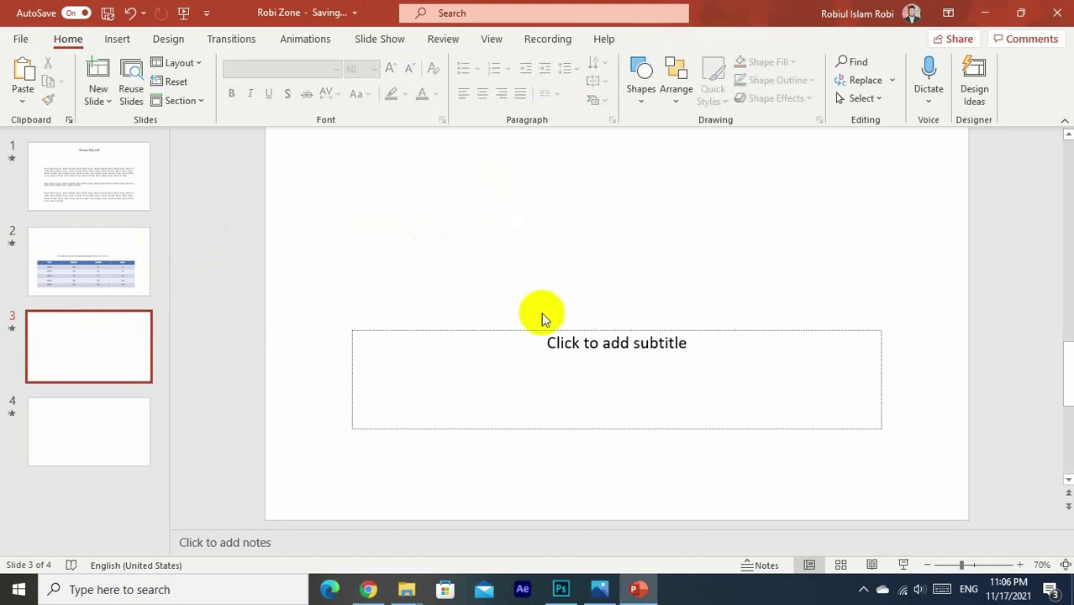
pyautogui.click(545, 329)
pyautogui.press('Delete')
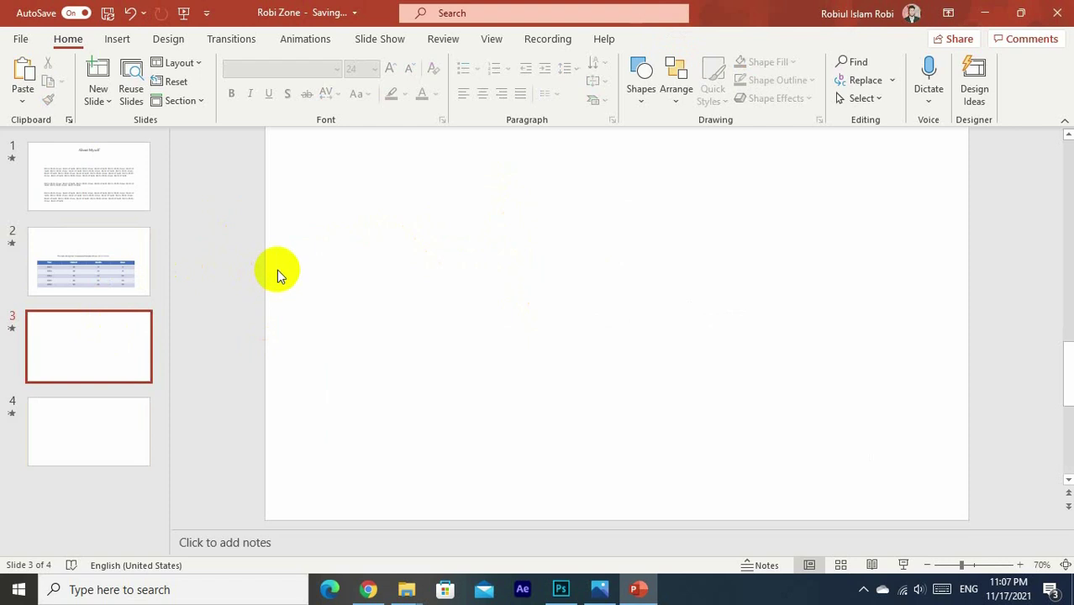
# Step: Review the assignment instructions photo, then put it away
pyautogui.click(599, 589)
pyautogui.moveTo(252, 244)
pyautogui.mouseDown()
pyautogui.moveTo(282, 224)
pyautogui.moveTo(321, 86)
pyautogui.mouseUp()
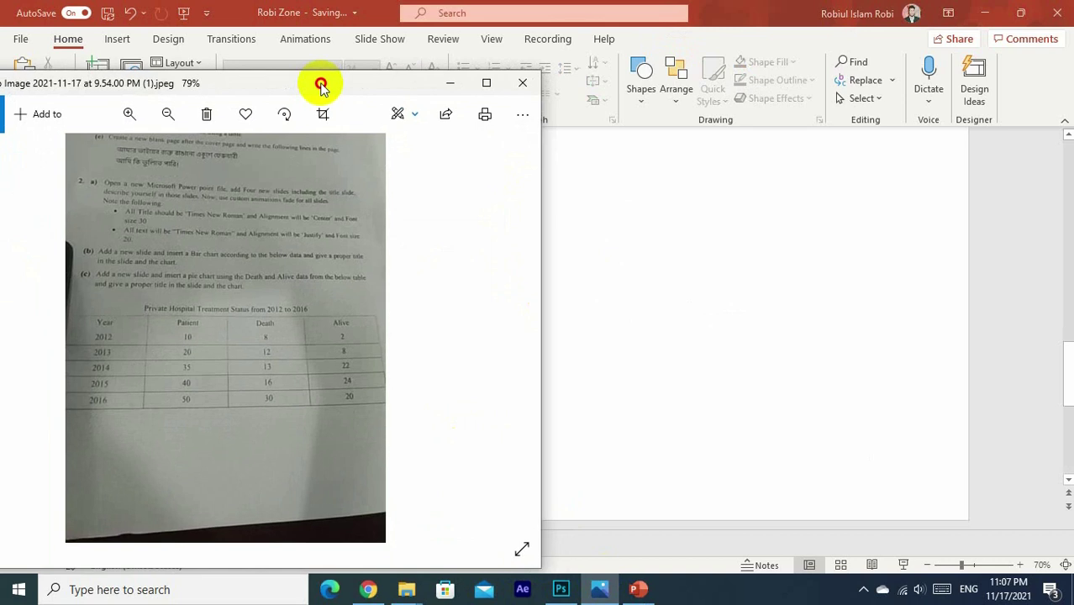
pyautogui.click(450, 89)
pyautogui.click(118, 38)
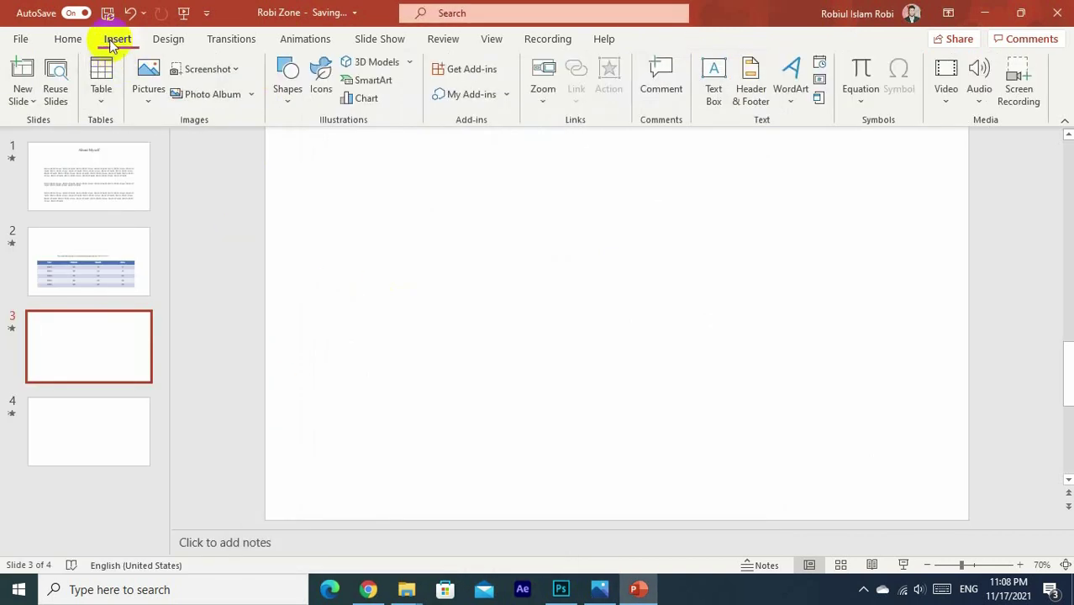
# Step: Insert a Clustered Bar chart on slide 3, then move and enlarge its data sheet window
pyautogui.click(362, 100)
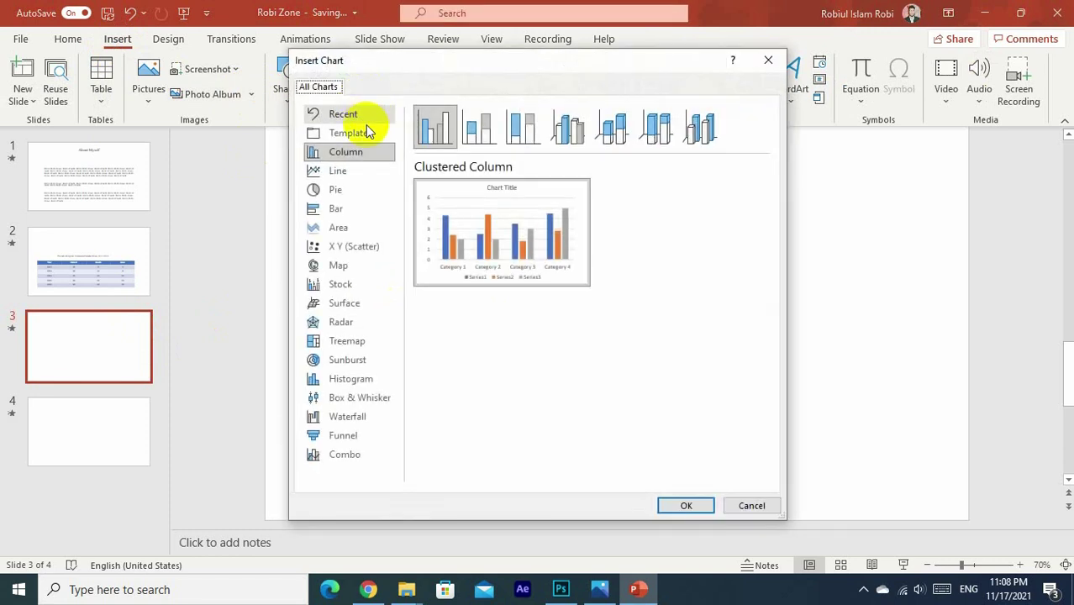
pyautogui.click(348, 208)
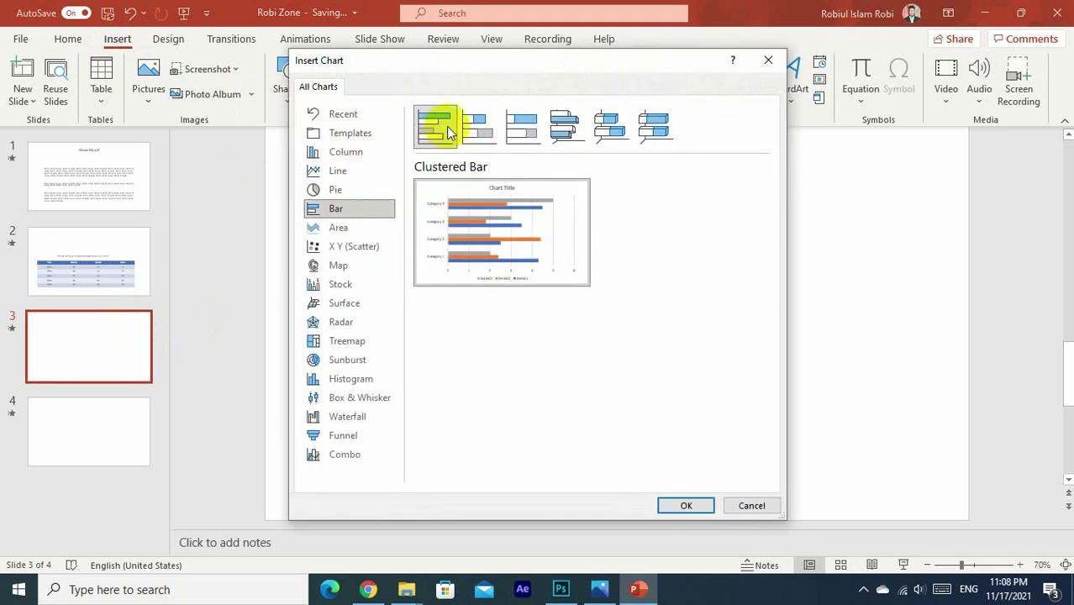
pyautogui.click(698, 507)
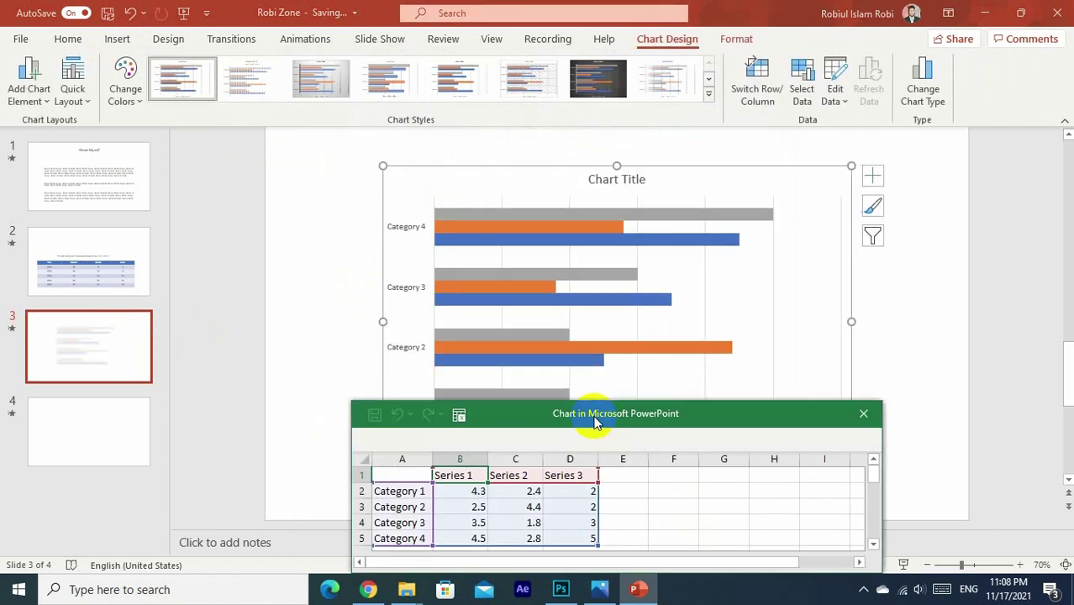
pyautogui.moveTo(581, 403)
pyautogui.mouseDown()
pyautogui.moveTo(496, 179)
pyautogui.moveTo(556, 106)
pyautogui.mouseUp()
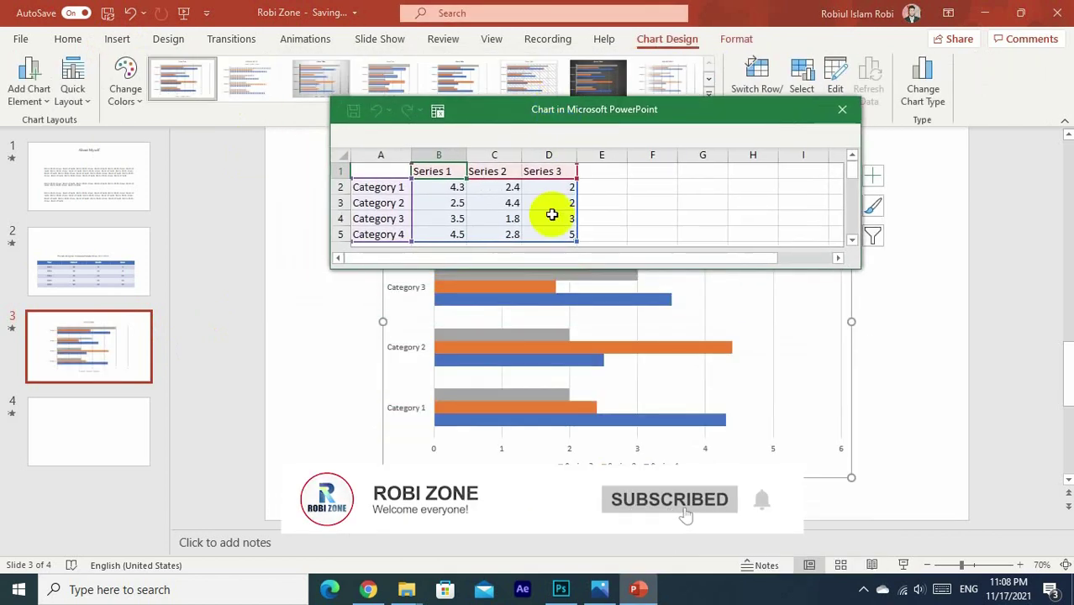
pyautogui.moveTo(561, 267); pyautogui.dragTo(559, 497)
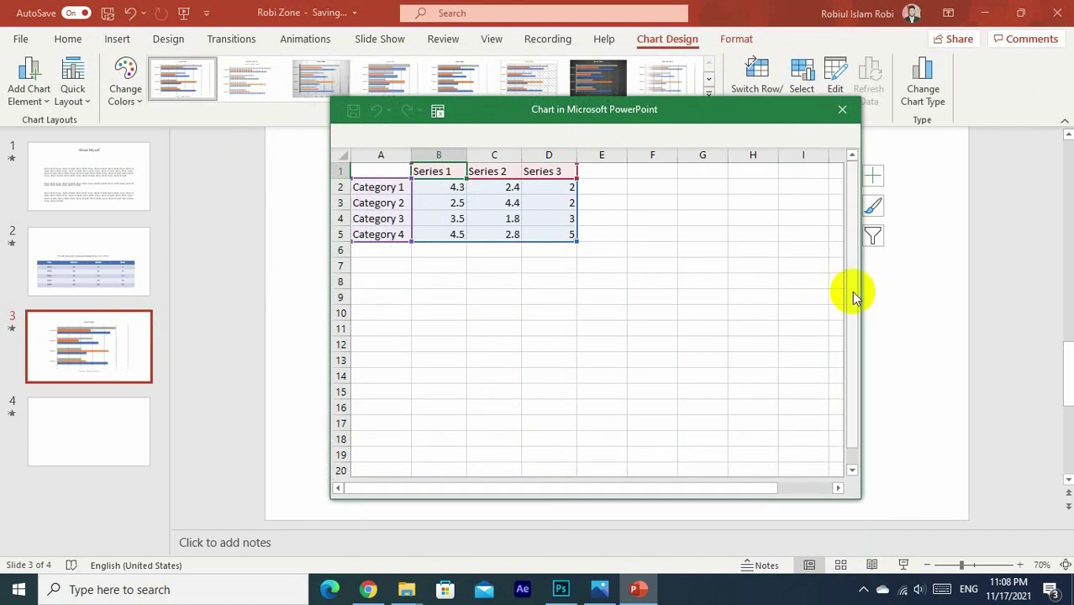
pyautogui.moveTo(861, 294); pyautogui.dragTo(939, 303)
pyautogui.click(79, 264)
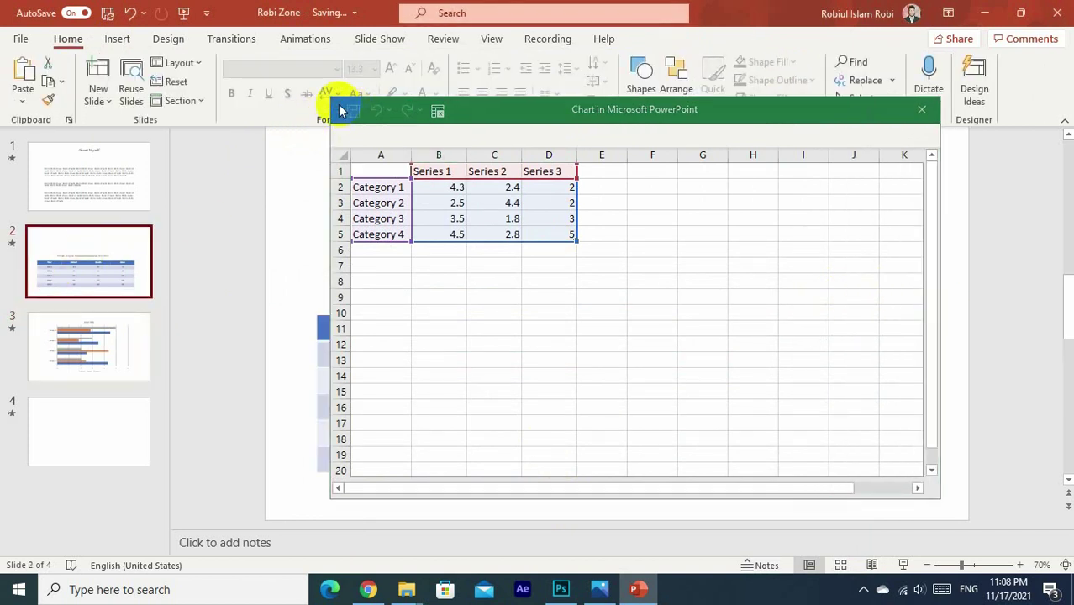
# Step: Select the entire hospital table on slide 2 and copy it
pyautogui.click(612, 129)
pyautogui.moveTo(523, 112); pyautogui.dragTo(806, 145)
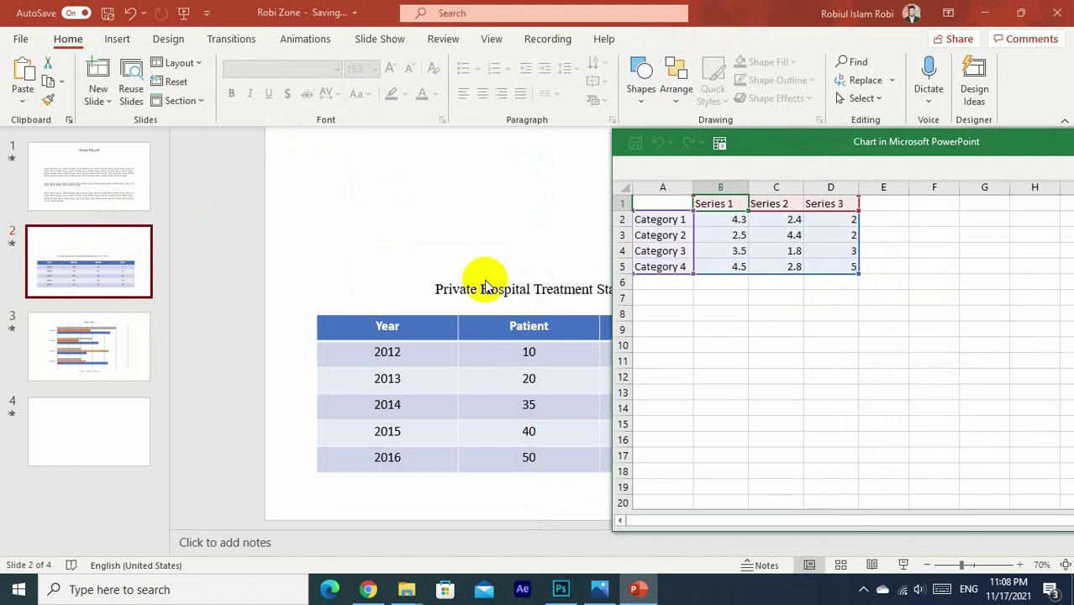
pyautogui.click(353, 328)
pyautogui.moveTo(371, 325); pyautogui.dragTo(618, 416)
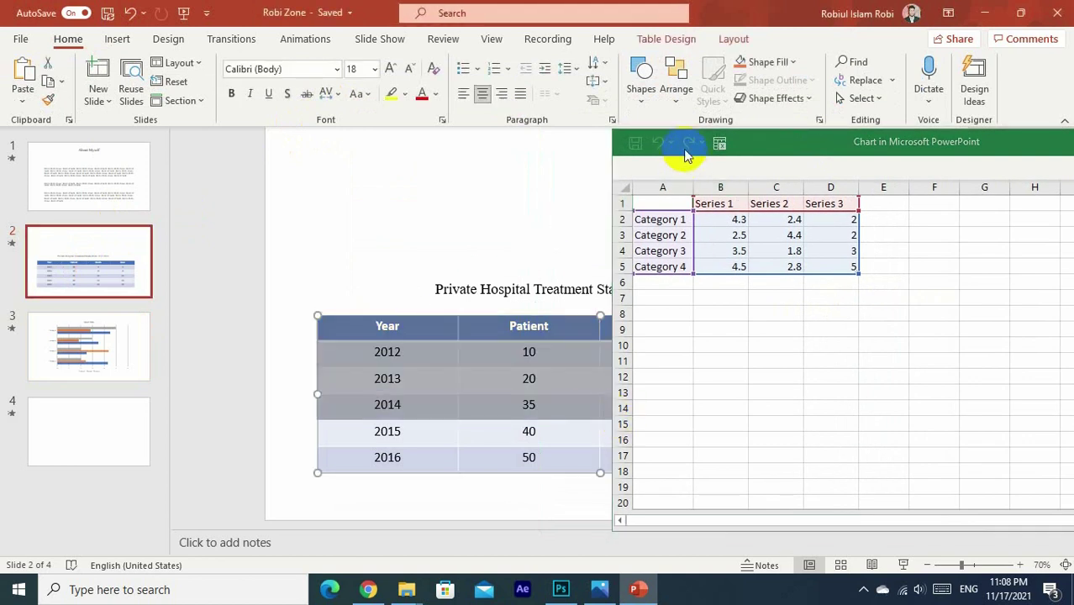
pyautogui.click(736, 373)
pyautogui.moveTo(782, 150); pyautogui.dragTo(555, 525)
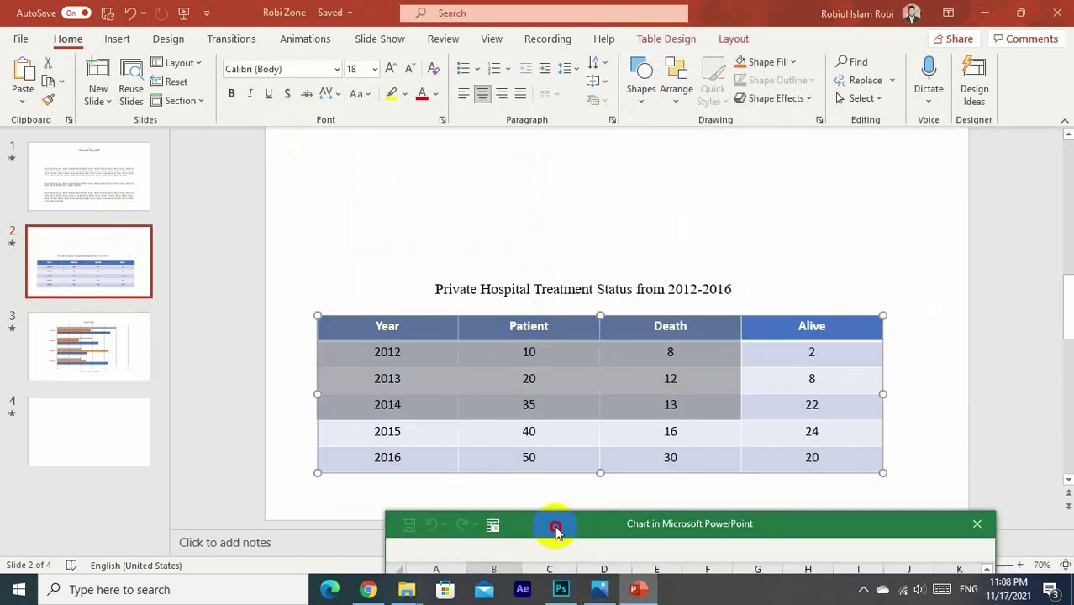
pyautogui.click(820, 458)
pyautogui.moveTo(819, 457); pyautogui.dragTo(361, 338)
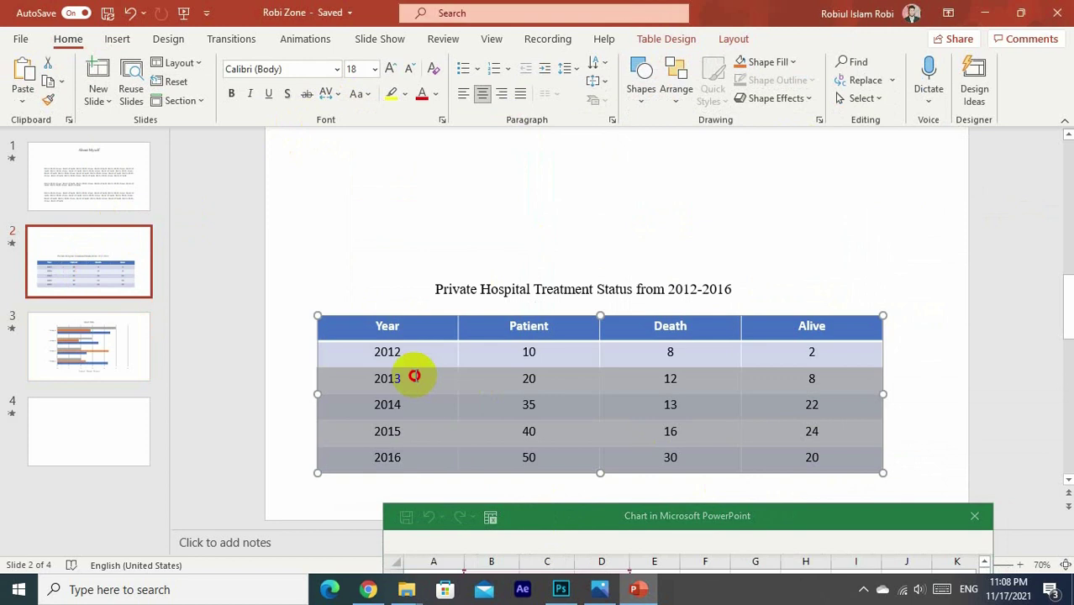
pyautogui.rightClick(363, 332)
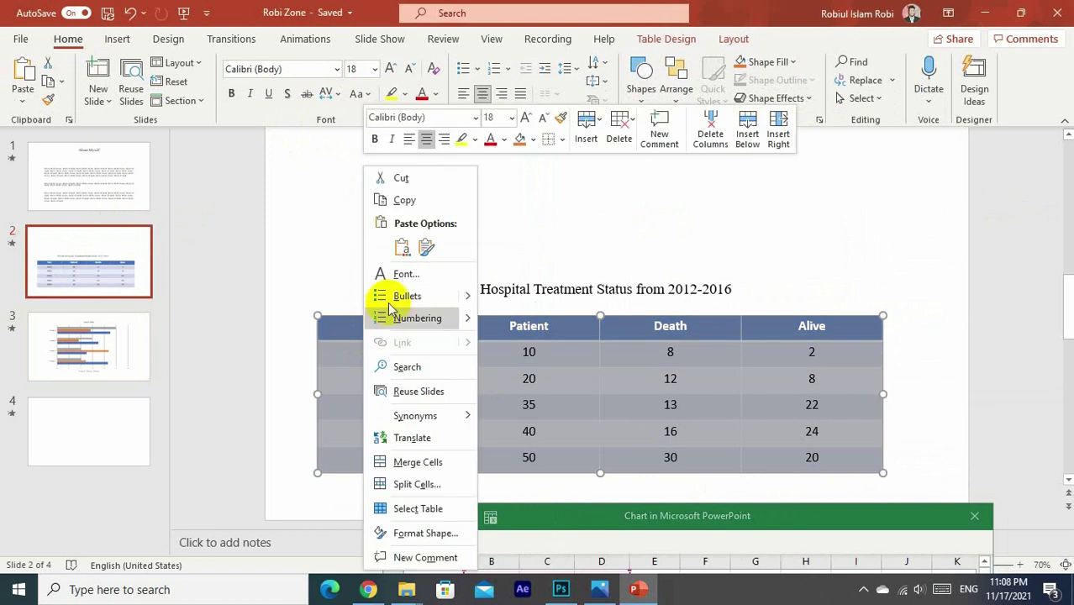
pyautogui.click(394, 195)
# Step: Paste the copied hospital figures over the chart data range A1:D5 with Match Destination Formatting
pyautogui.moveTo(515, 520); pyautogui.dragTo(403, 158)
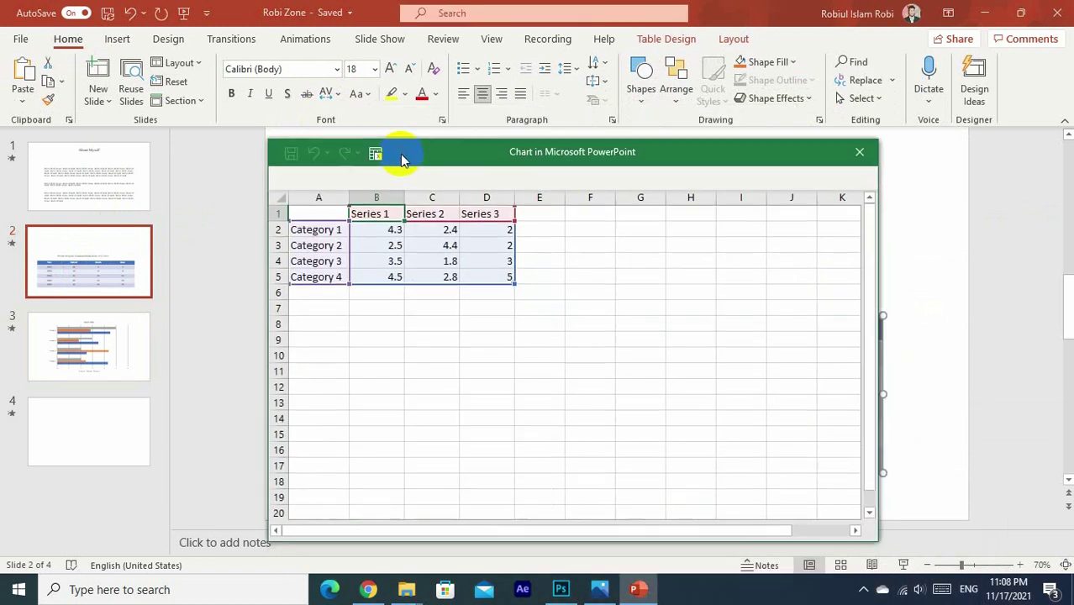
pyautogui.click(315, 214)
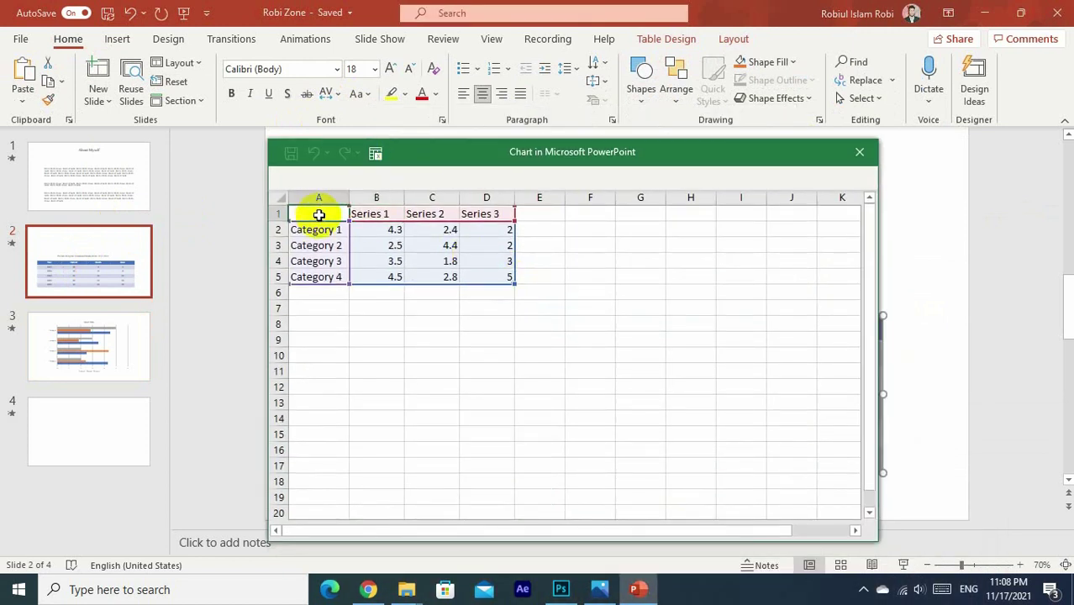
pyautogui.click(453, 262)
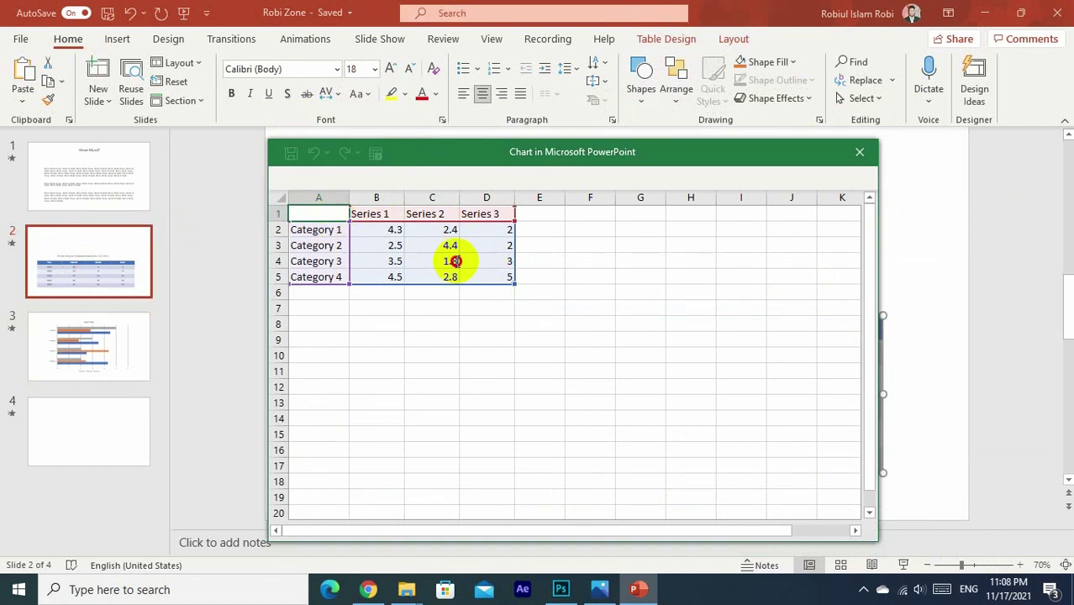
pyautogui.moveTo(498, 276); pyautogui.dragTo(318, 217)
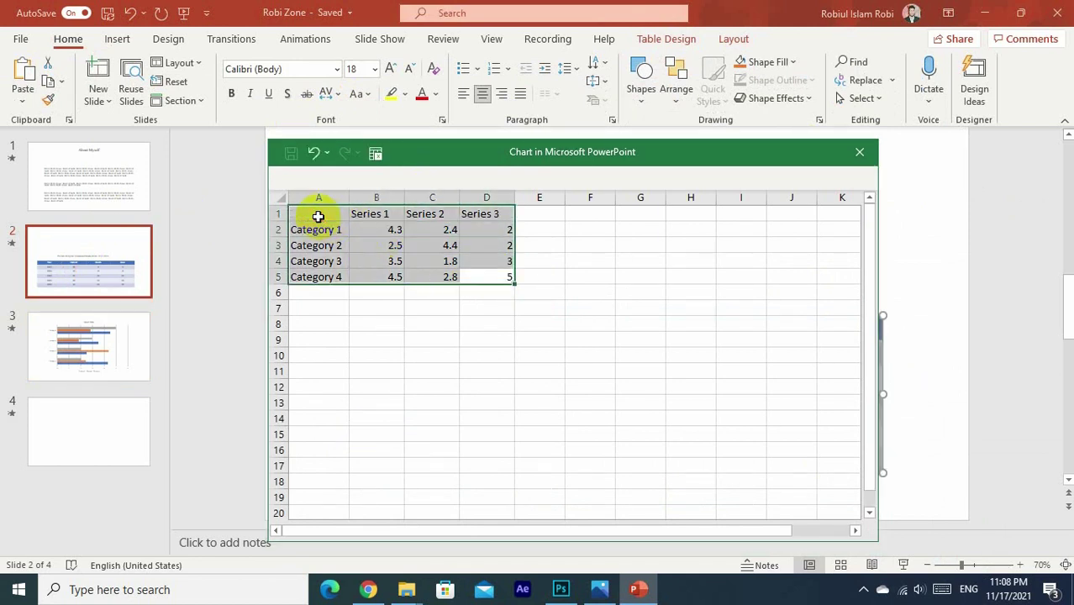
pyautogui.rightClick(319, 216)
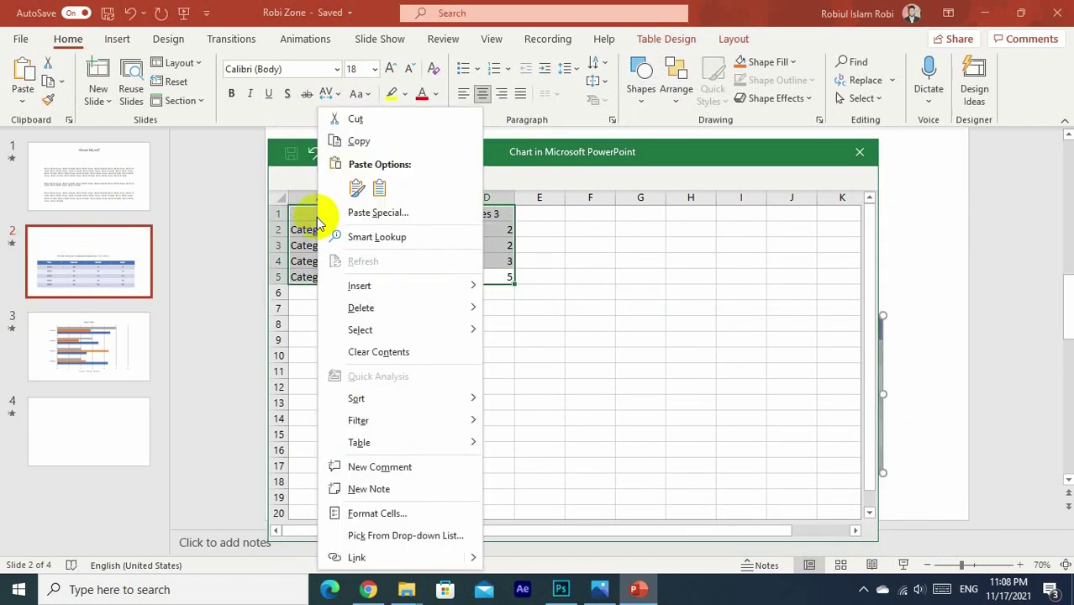
pyautogui.click(379, 192)
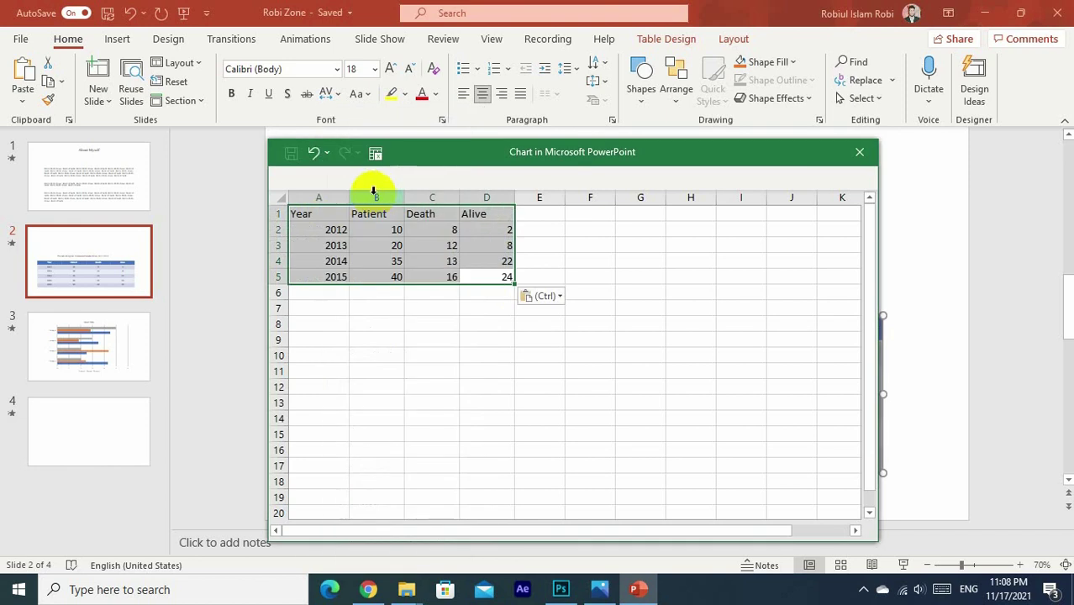
pyautogui.click(420, 262)
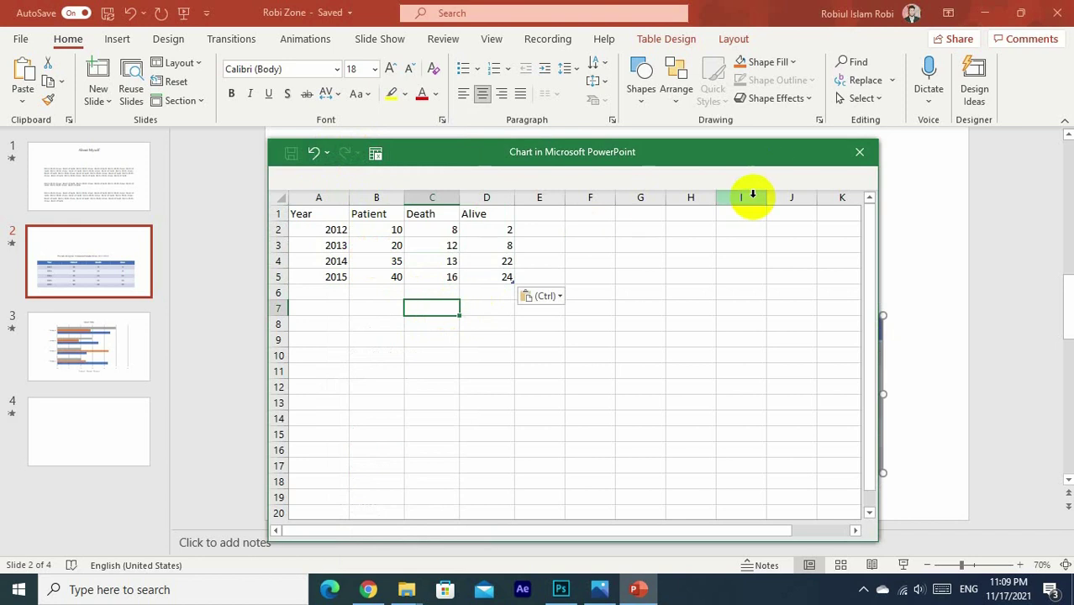
# Step: Close the bar chart's data sheet on slide 3
pyautogui.click(97, 334)
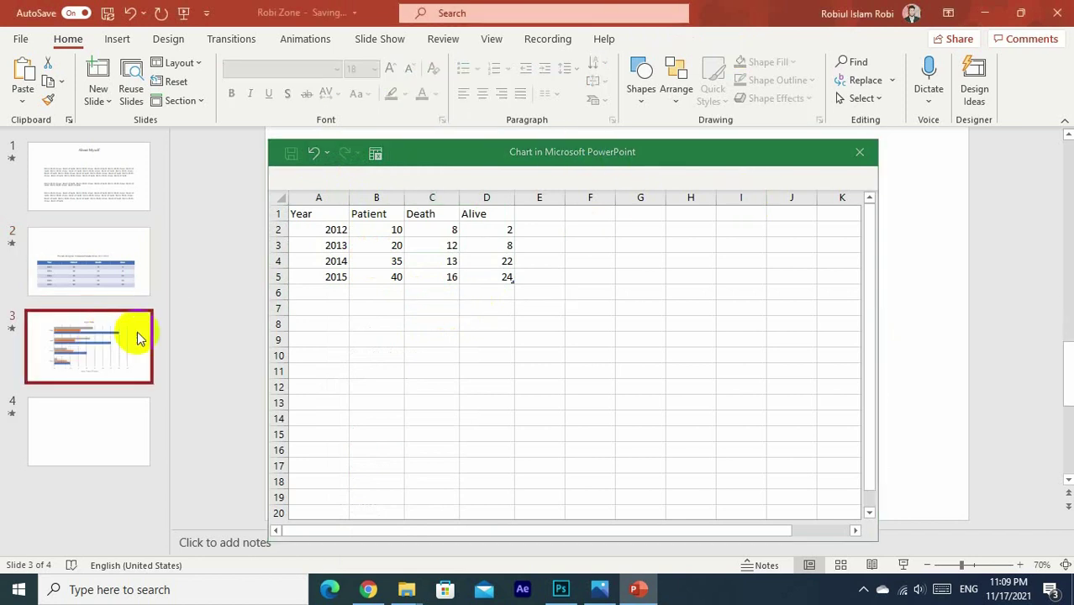
pyautogui.moveTo(408, 156)
pyautogui.mouseDown()
pyautogui.moveTo(401, 122)
pyautogui.moveTo(369, 136)
pyautogui.mouseUp()
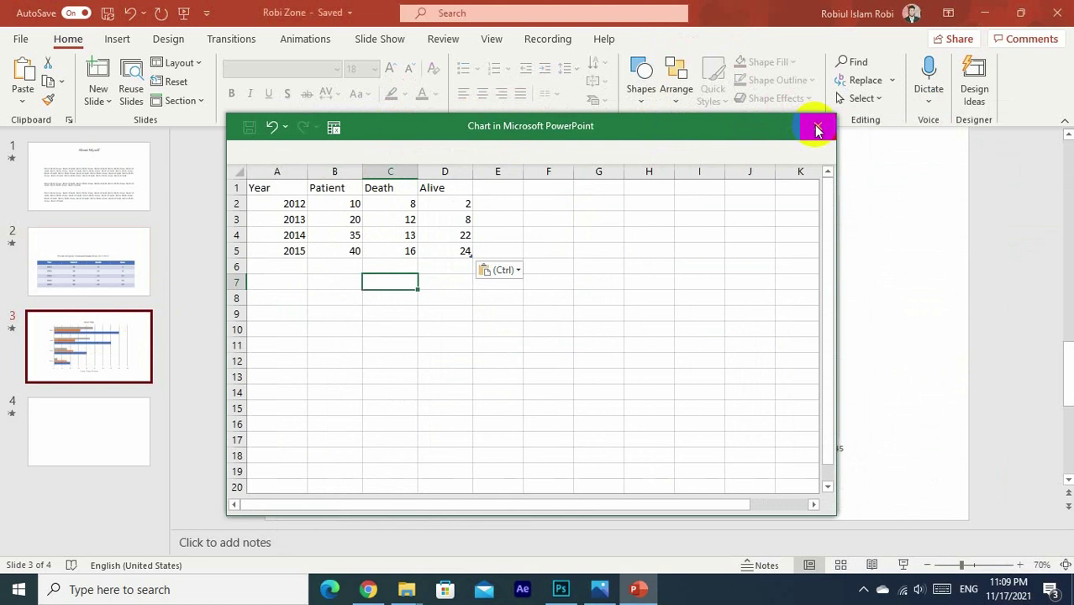
pyautogui.moveTo(630, 125)
pyautogui.mouseDown()
pyautogui.moveTo(660, 304)
pyautogui.moveTo(637, 189)
pyautogui.mouseUp()
pyautogui.click(831, 183)
pyautogui.click(619, 181)
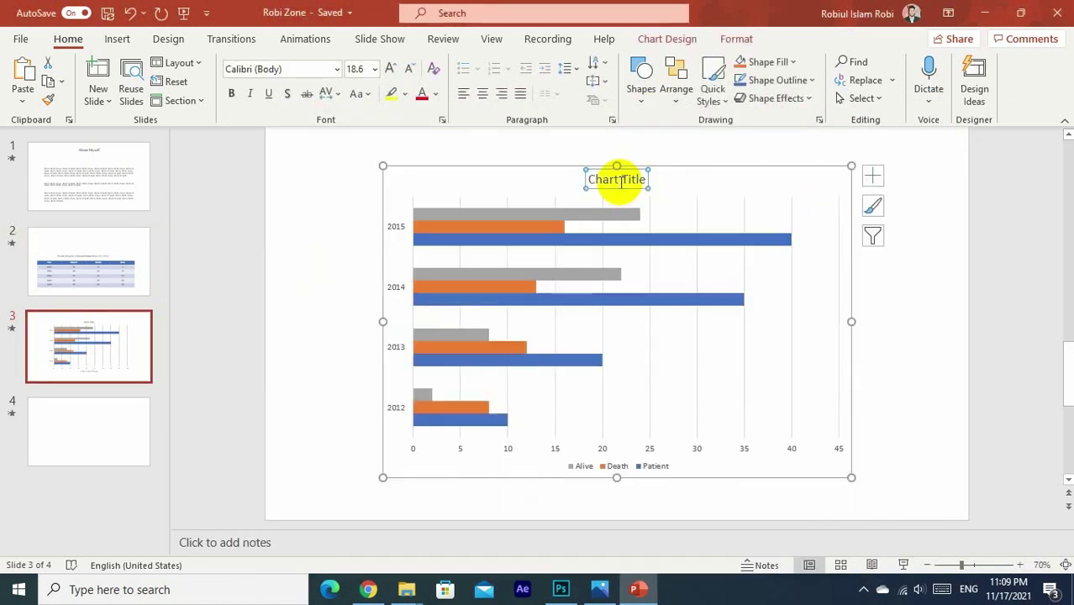
# Step: Copy the heading words 'Private Hospital Treatment Status' from slide 2
pyautogui.click(76, 270)
pyautogui.click(433, 289)
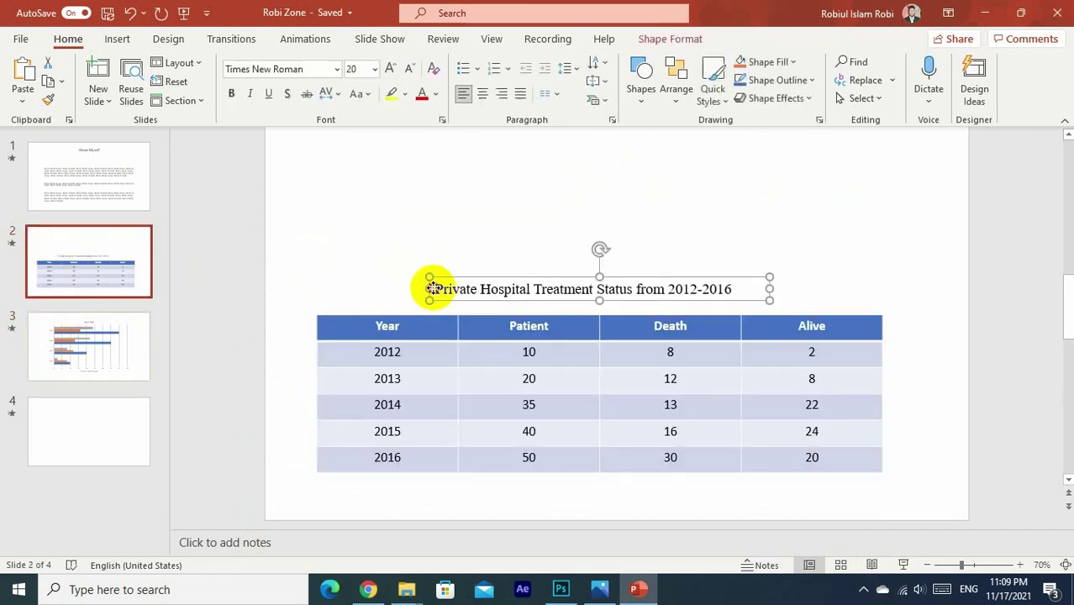
pyautogui.moveTo(436, 289); pyautogui.dragTo(635, 293)
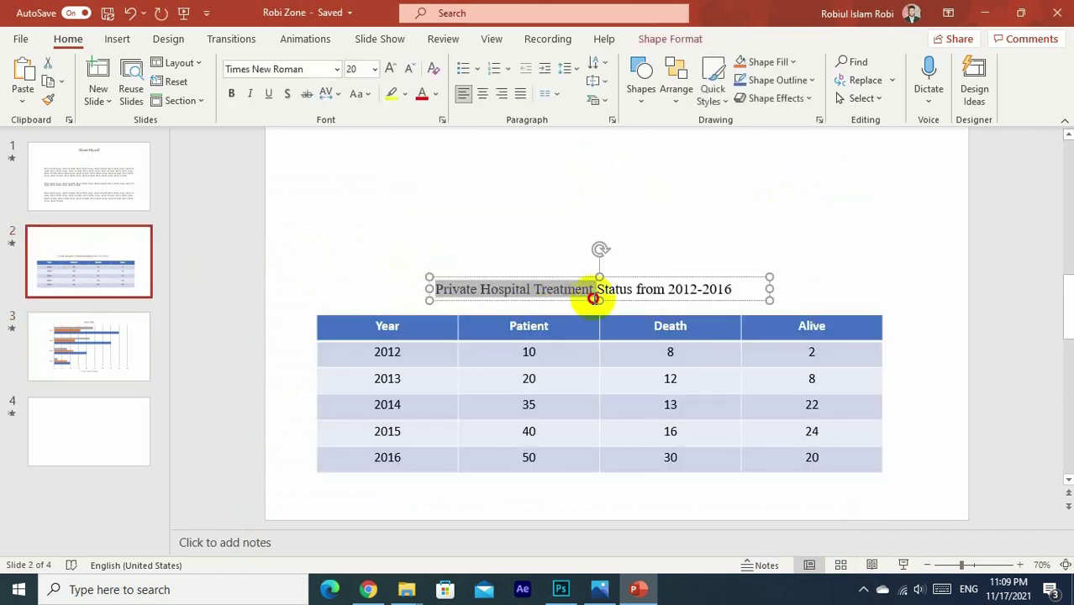
pyautogui.rightClick(609, 286)
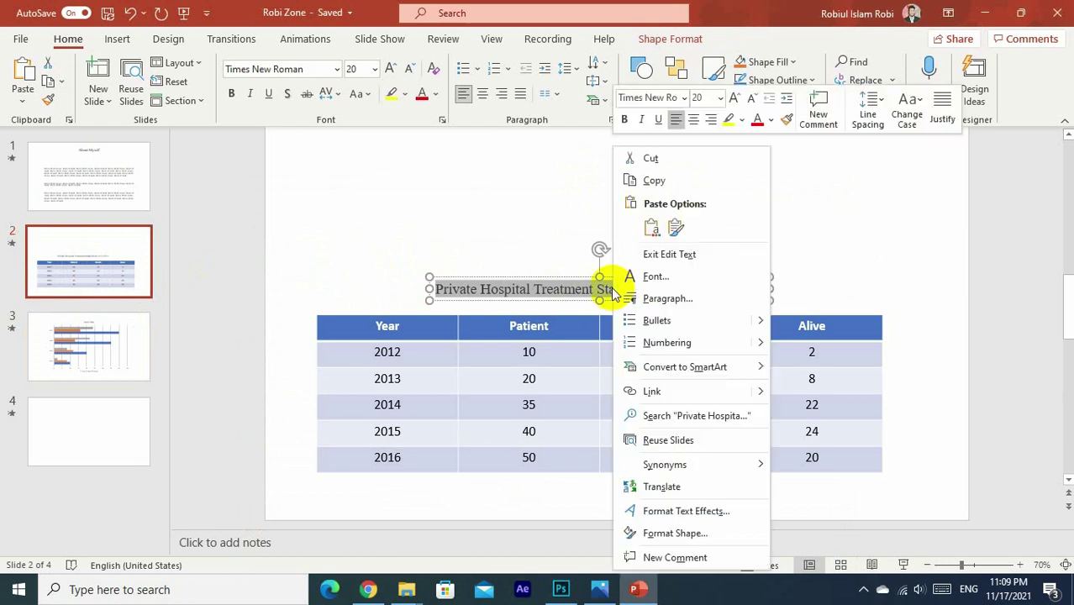
pyautogui.click(659, 189)
# Step: Replace slide 3's 'Chart Title' placeholder with the copied heading text
pyautogui.click(80, 349)
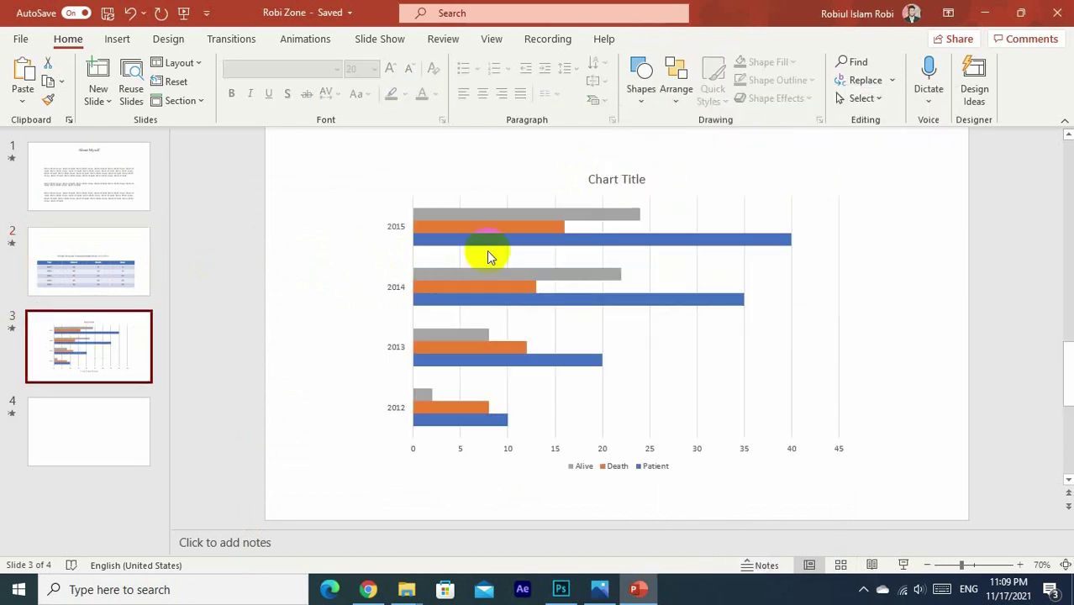
pyautogui.click(617, 180)
pyautogui.rightClick(617, 182)
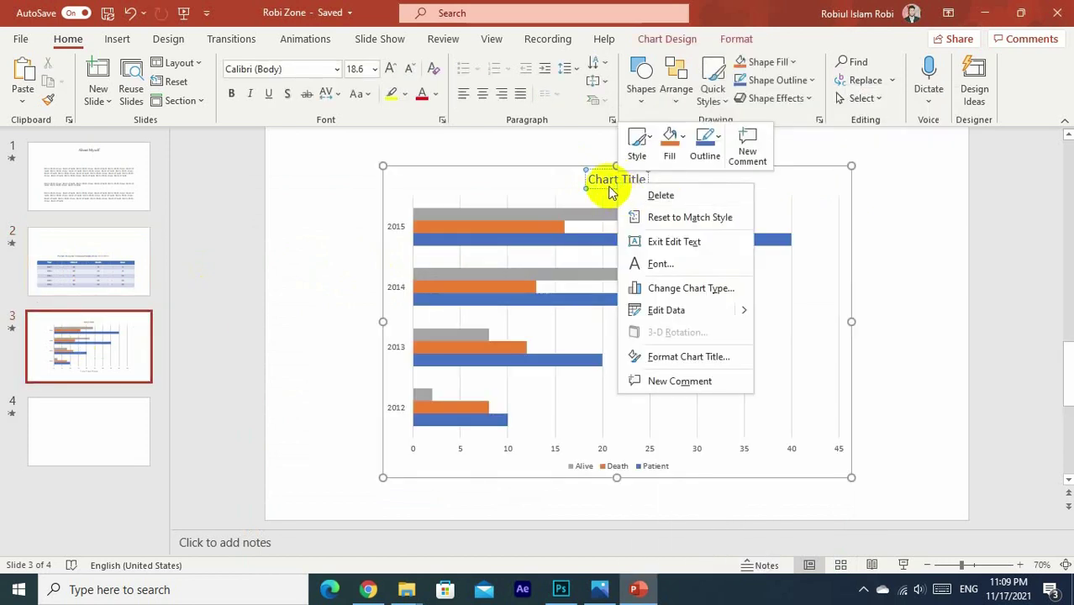
pyautogui.moveTo(588, 178)
pyautogui.mouseDown()
pyautogui.moveTo(622, 179)
pyautogui.moveTo(602, 183)
pyautogui.mouseUp()
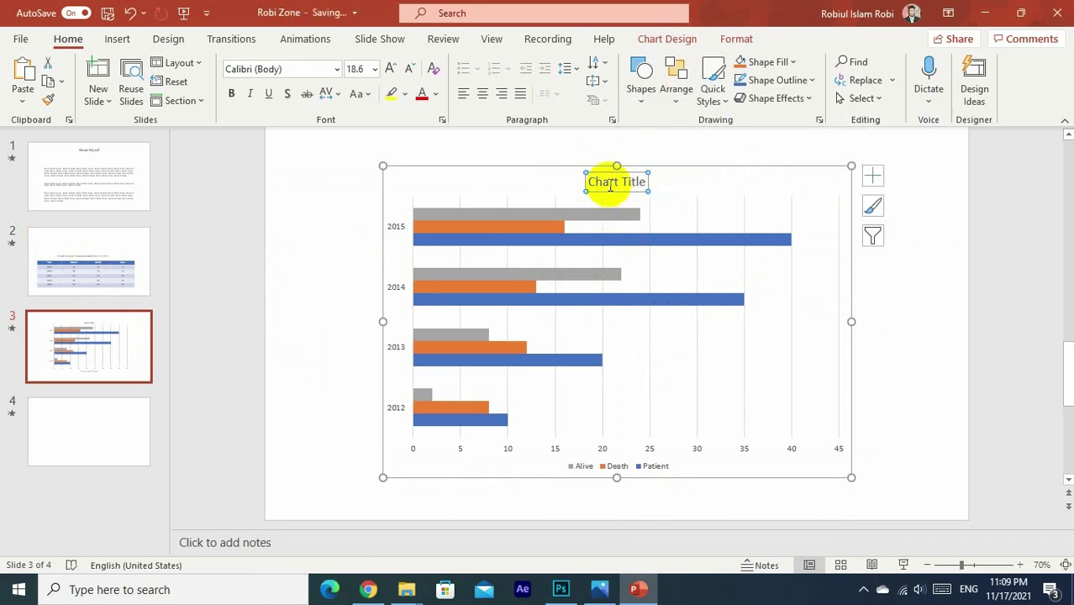
pyautogui.moveTo(599, 180)
pyautogui.mouseDown()
pyautogui.moveTo(643, 184)
pyautogui.moveTo(573, 172)
pyautogui.mouseUp()
pyautogui.hotkey('ctrl', 'v')
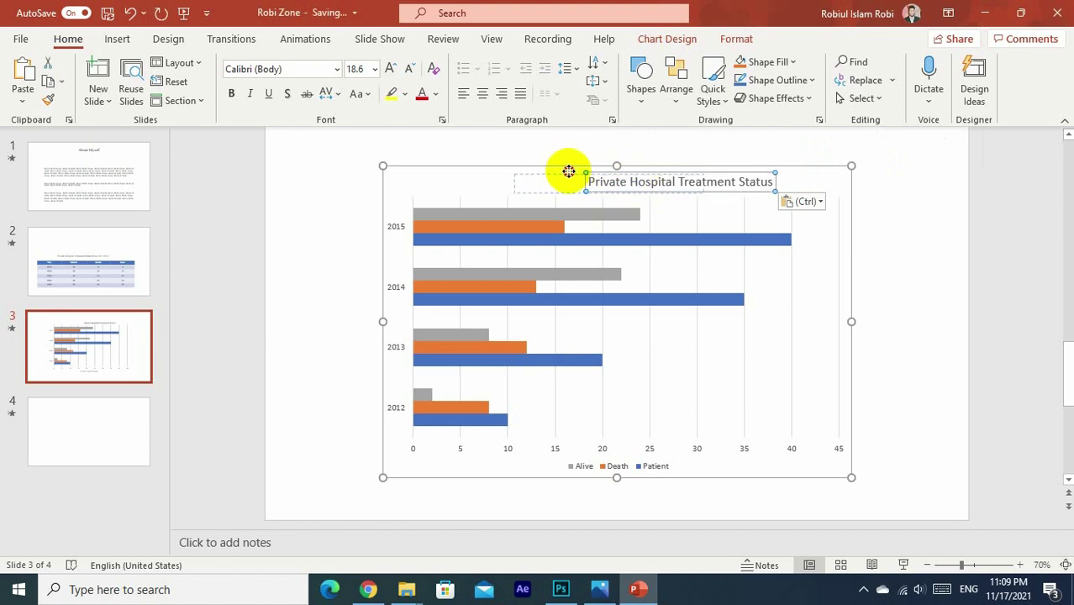
pyautogui.moveTo(574, 171); pyautogui.dragTo(572, 171)
pyautogui.click(553, 156)
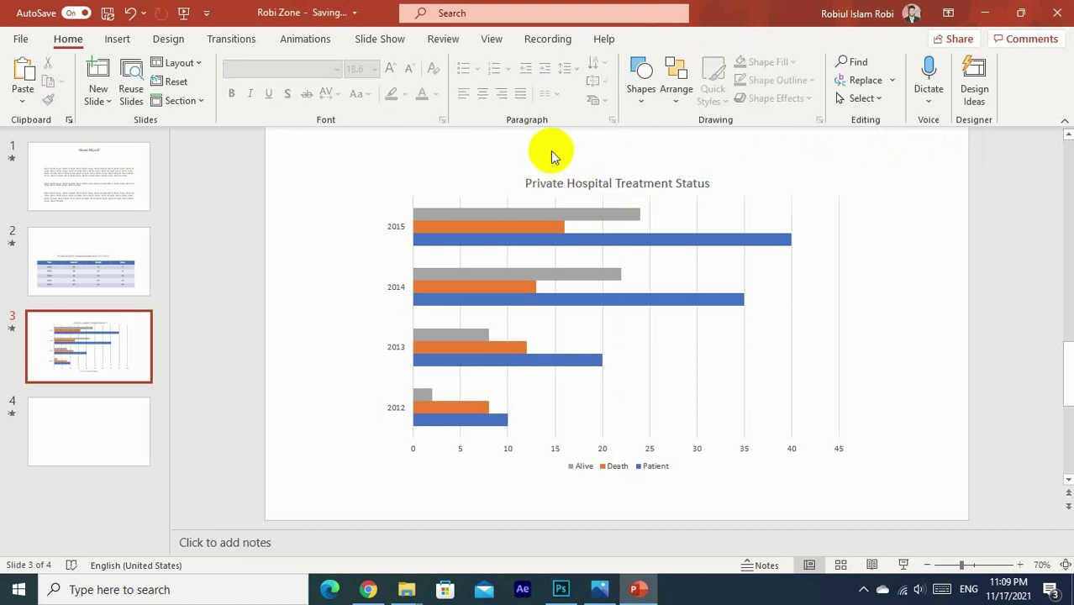
pyautogui.click(430, 443)
# Step: Delete the title and subtitle placeholders from slide 4
pyautogui.click(299, 407)
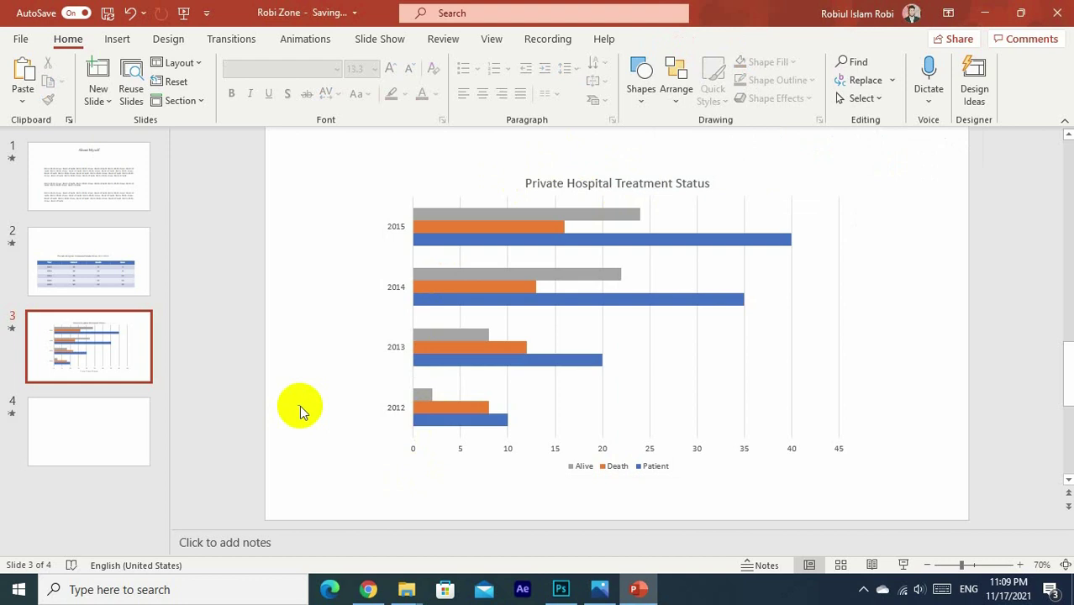
pyautogui.click(95, 435)
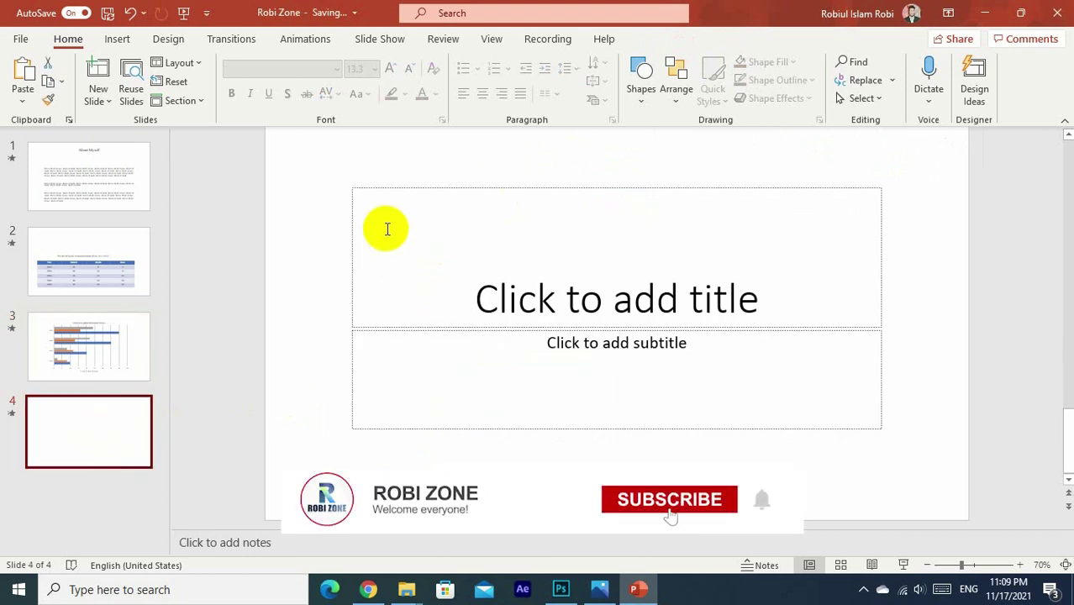
pyautogui.click(398, 188)
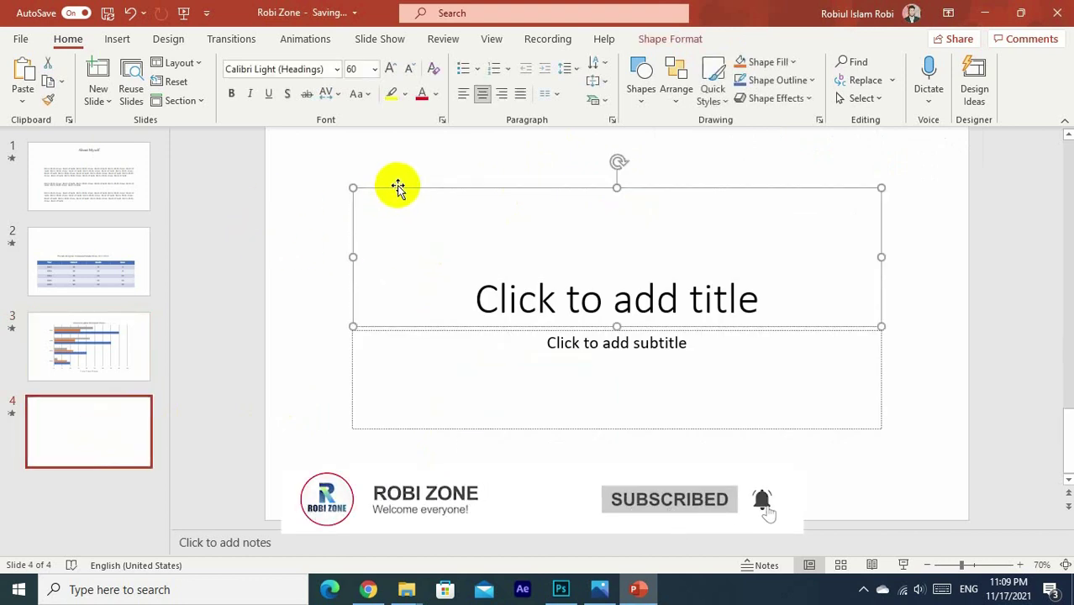
pyautogui.press('Delete')
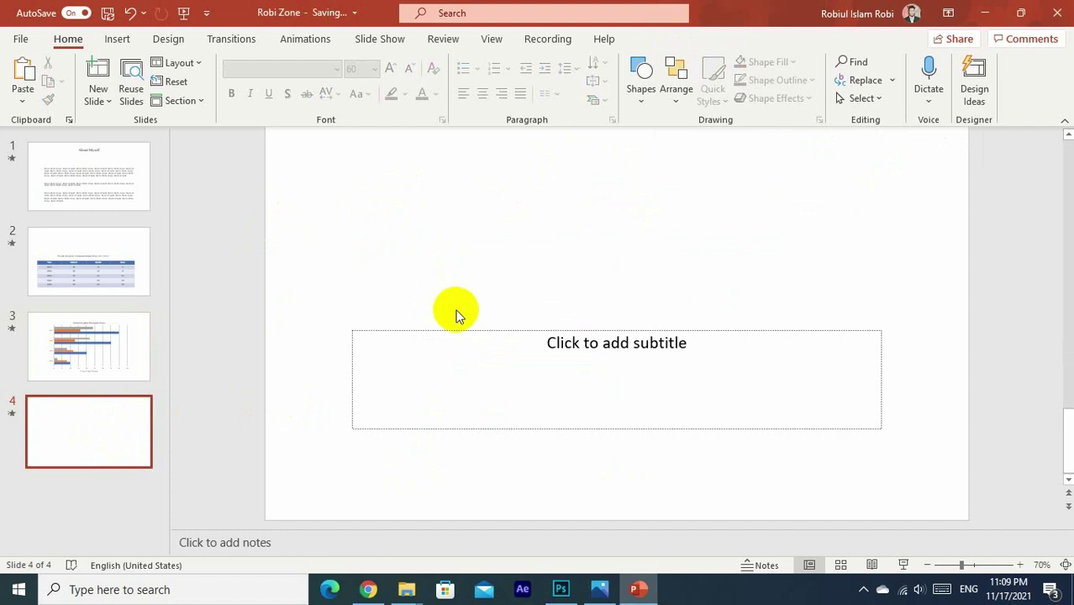
pyautogui.click(459, 332)
pyautogui.press('Delete')
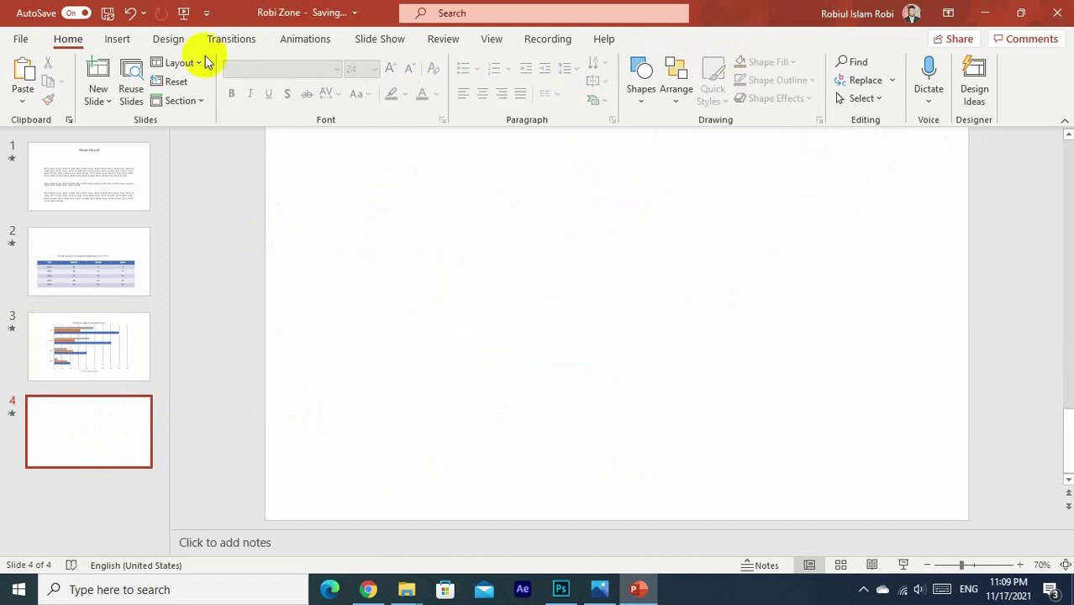
# Step: Insert a default pie chart onto slide 4
pyautogui.click(117, 38)
pyautogui.click(366, 100)
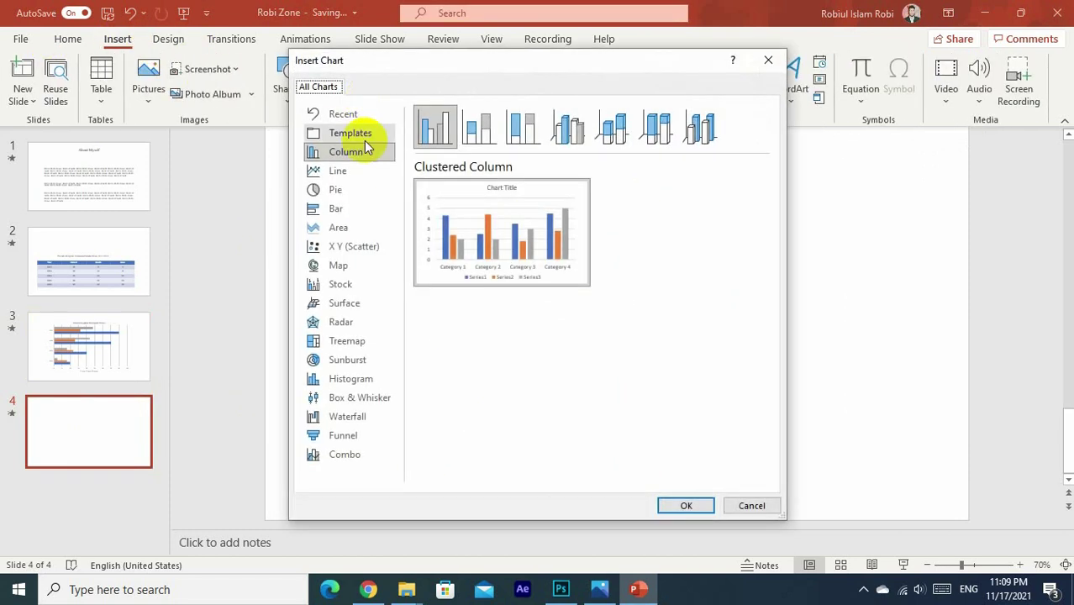
pyautogui.click(340, 192)
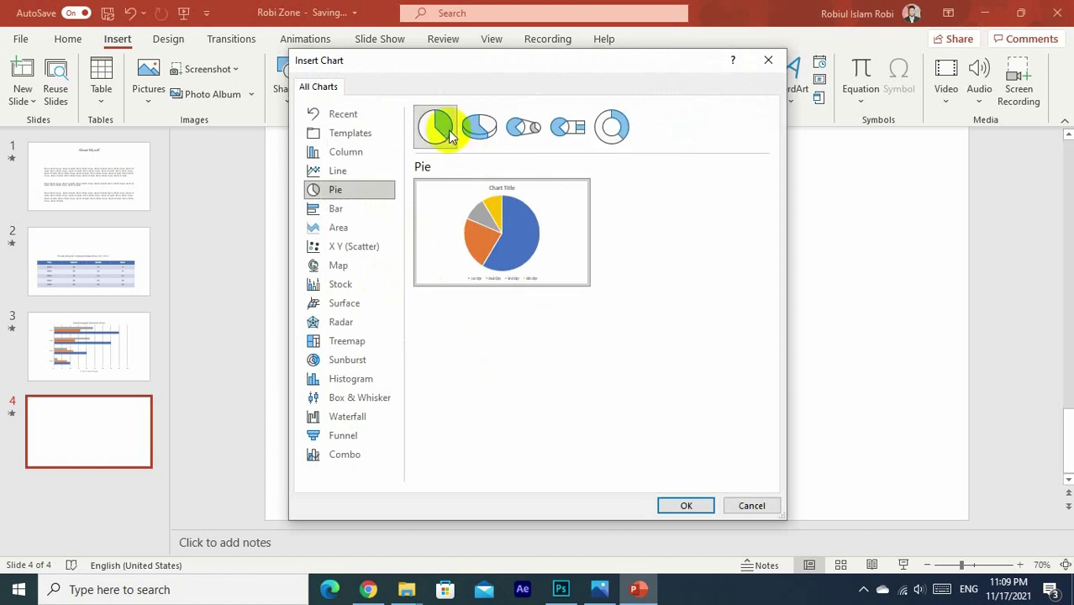
pyautogui.click(678, 504)
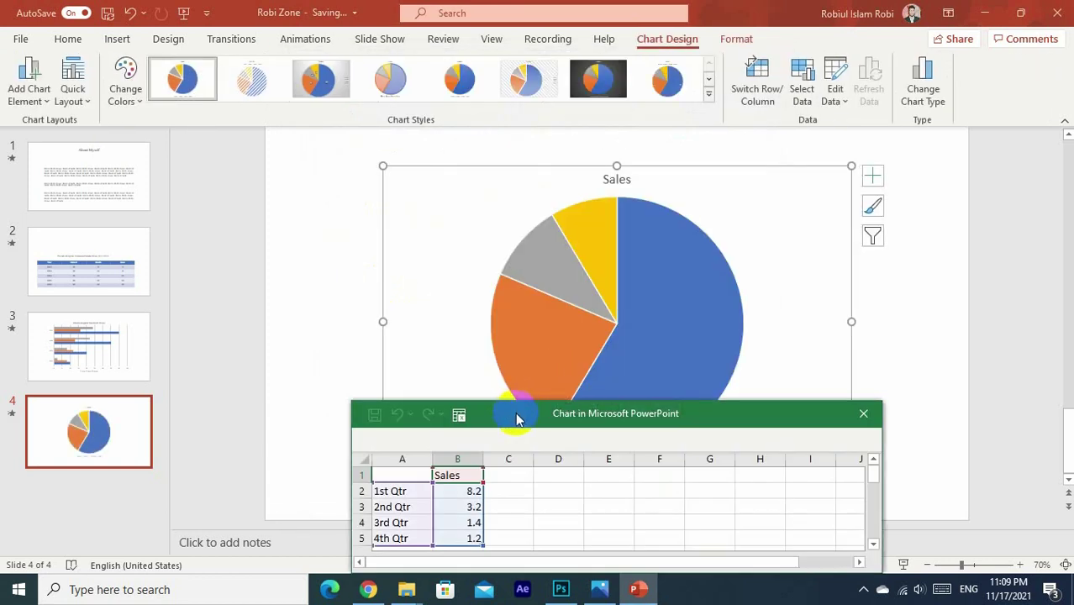
# Step: Copy the Year and Patient cells for 2012–2015 from the hospital table
pyautogui.moveTo(528, 411)
pyautogui.mouseDown()
pyautogui.moveTo(488, 213)
pyautogui.moveTo(504, 212)
pyautogui.moveTo(488, 112)
pyautogui.mouseUp()
pyautogui.click(96, 271)
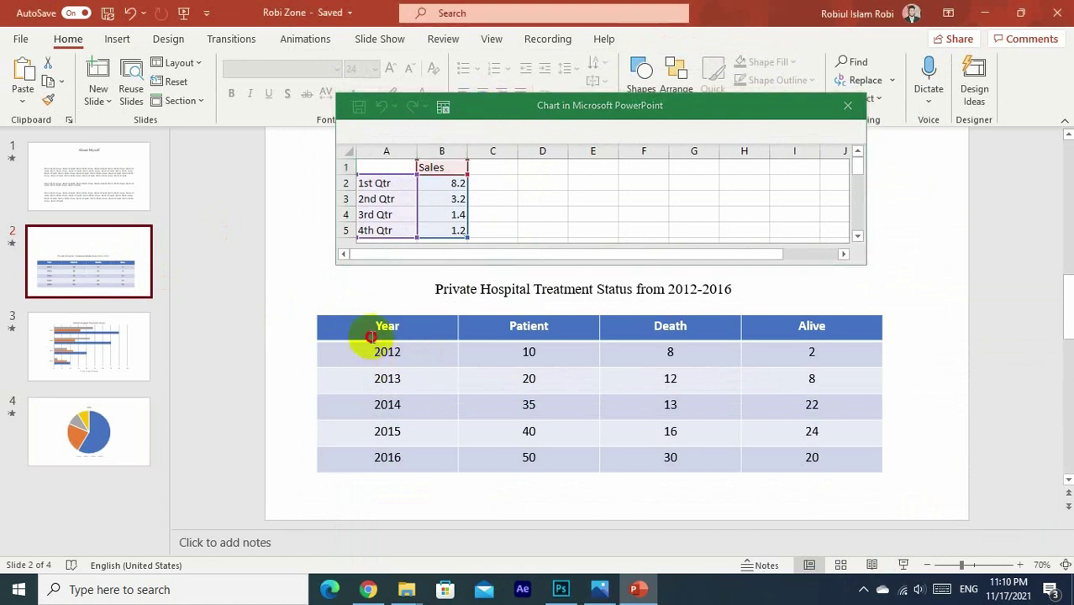
pyautogui.moveTo(365, 331); pyautogui.dragTo(538, 459)
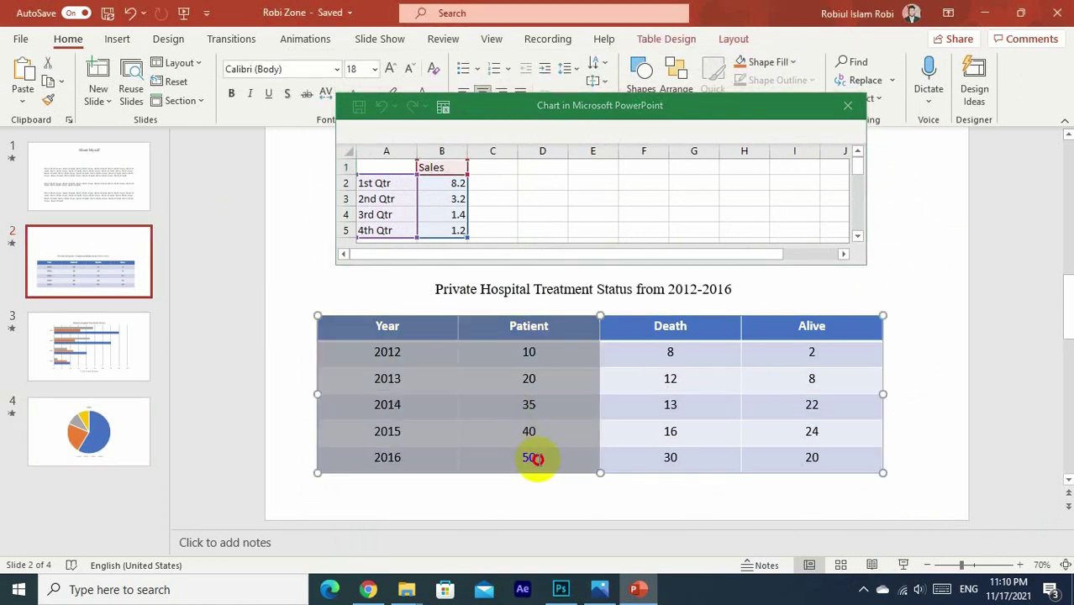
pyautogui.rightClick(505, 341)
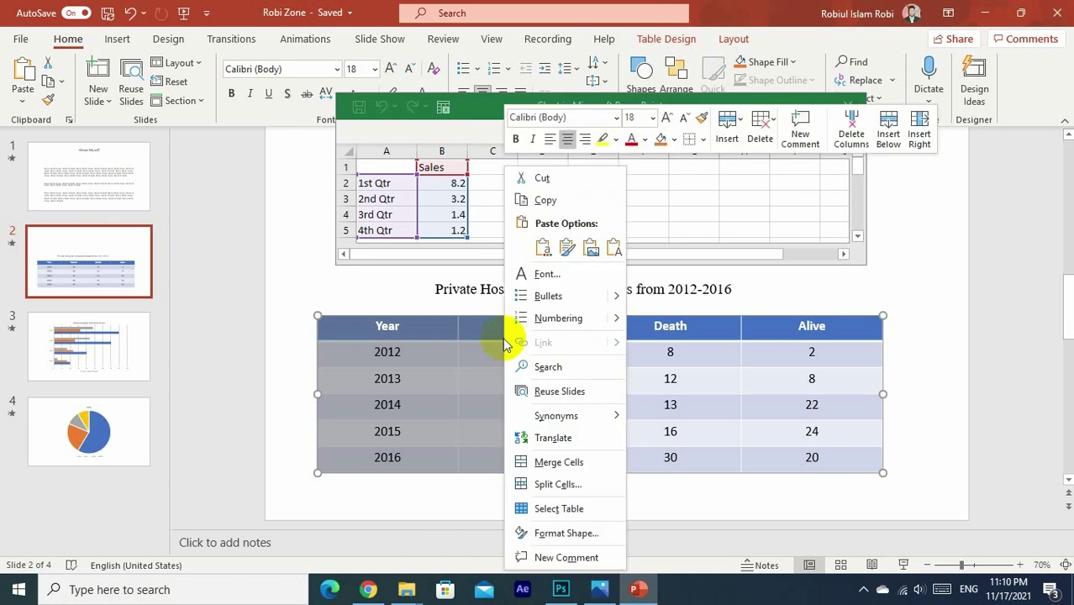
pyautogui.click(530, 202)
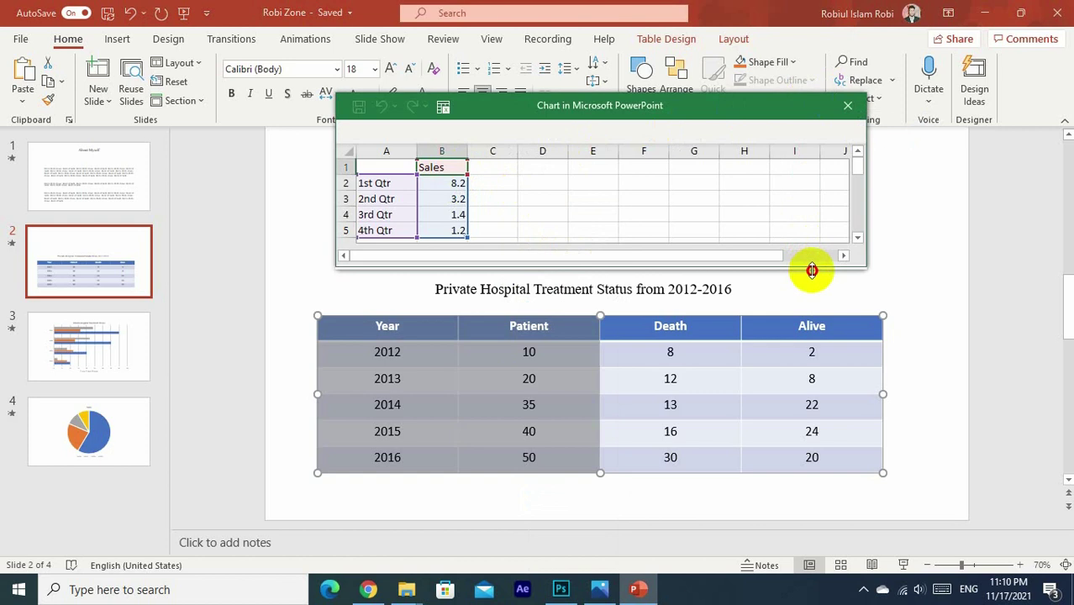
# Step: Paste the figures over the sample data in A1:B5 and close the data sheet
pyautogui.moveTo(810, 265); pyautogui.dragTo(773, 427)
pyautogui.click(380, 166)
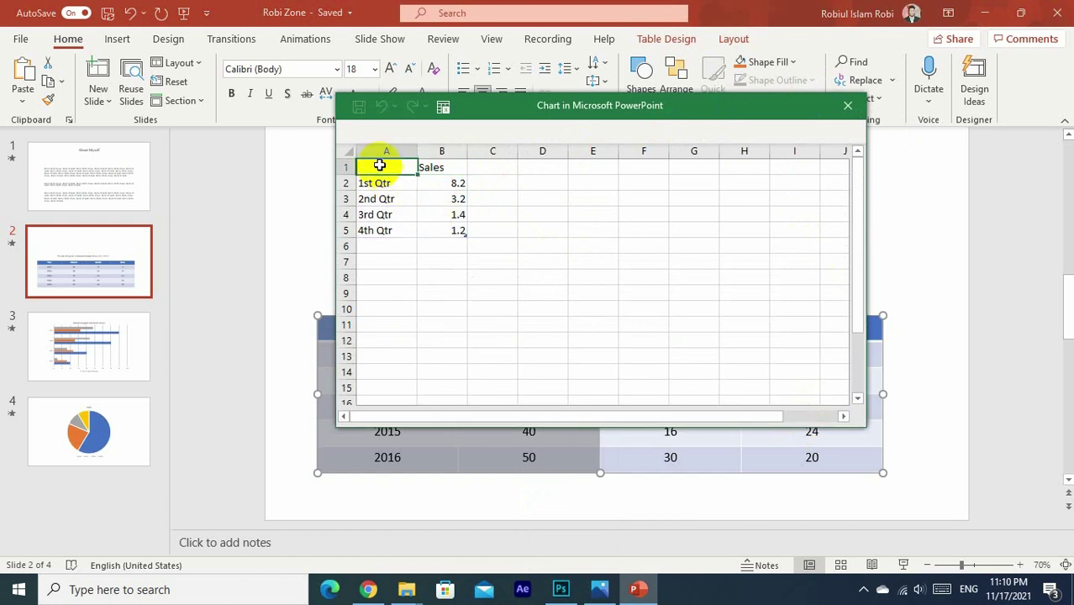
pyautogui.moveTo(380, 166); pyautogui.dragTo(456, 230)
pyautogui.rightClick(446, 223)
pyautogui.click(503, 189)
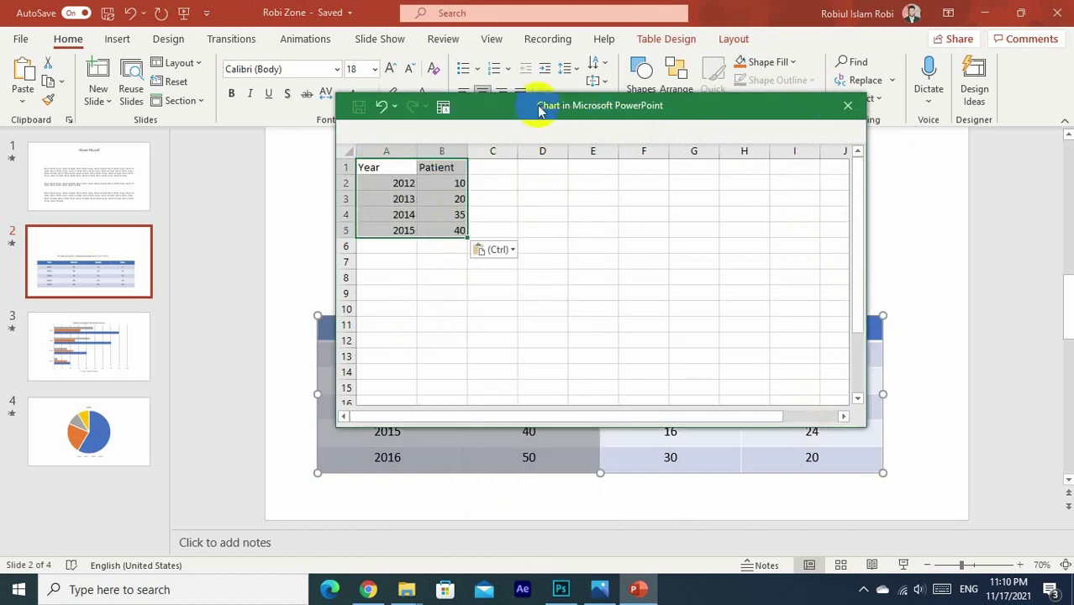
pyautogui.click(104, 415)
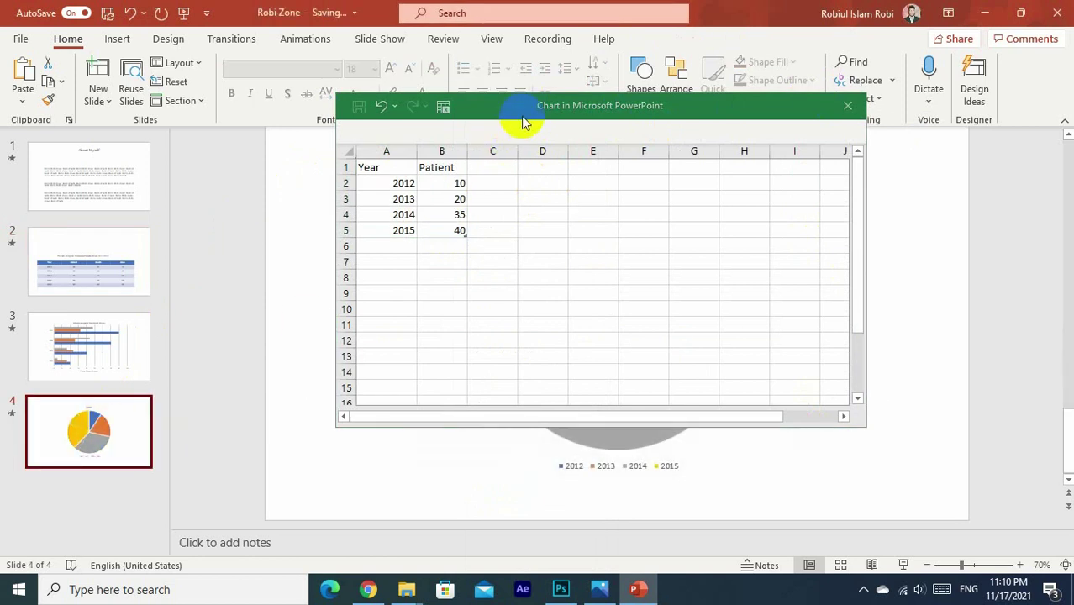
pyautogui.moveTo(521, 118); pyautogui.dragTo(363, 161)
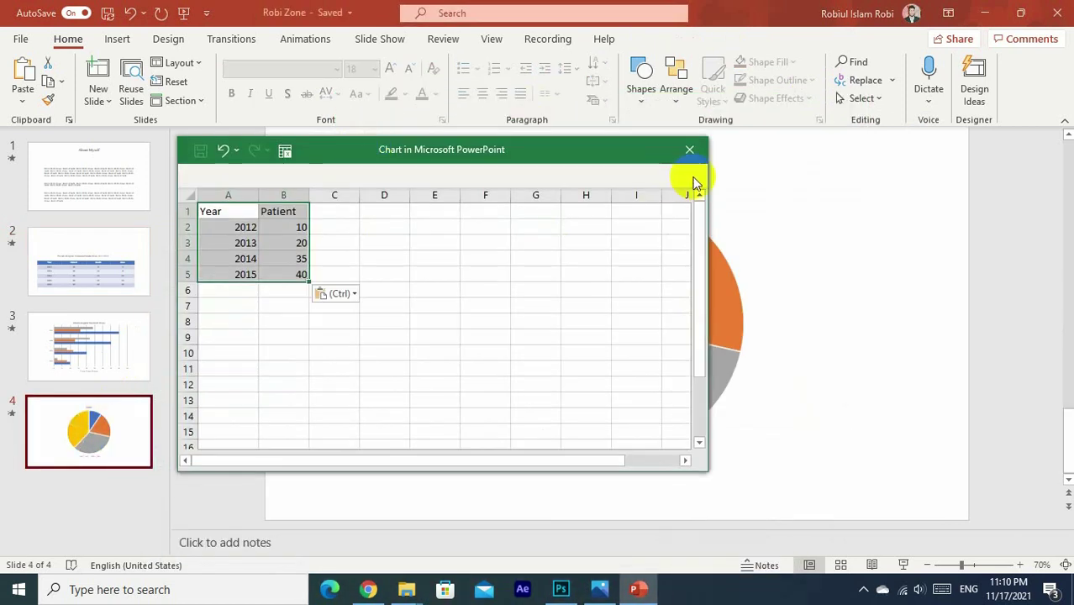
pyautogui.click(689, 151)
# Step: Apply the pie chart style with percentage labels and the legend at the bottom
pyautogui.click(604, 282)
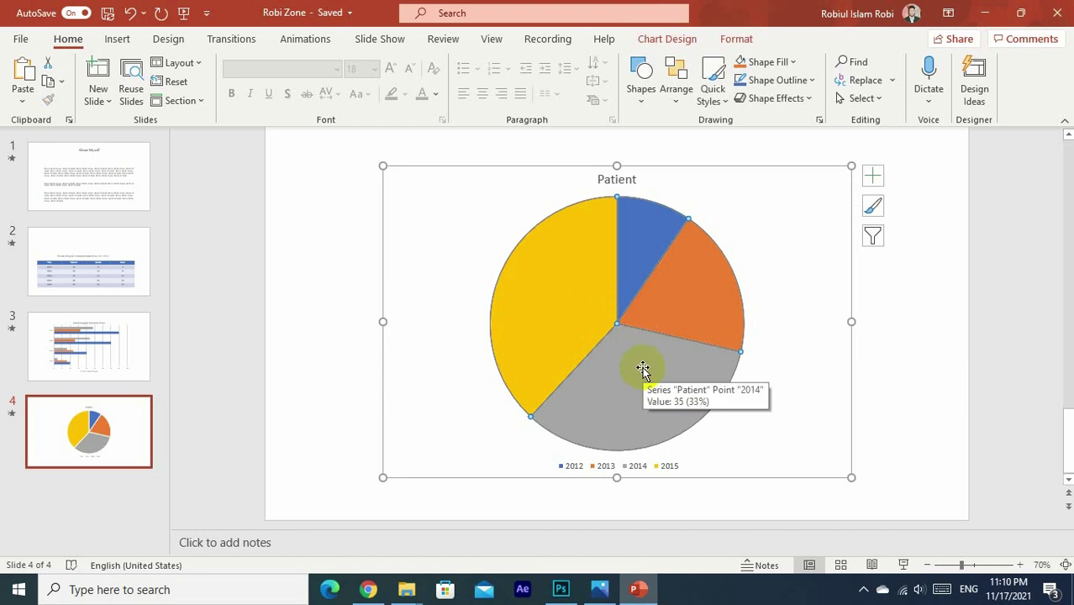
pyautogui.click(161, 39)
pyautogui.click(117, 41)
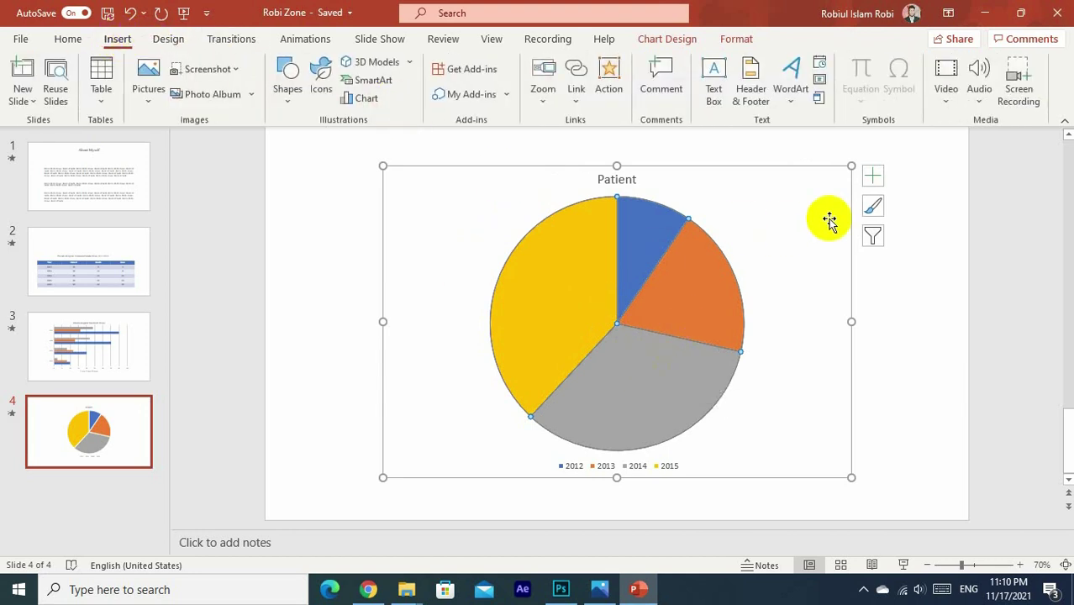
pyautogui.click(873, 206)
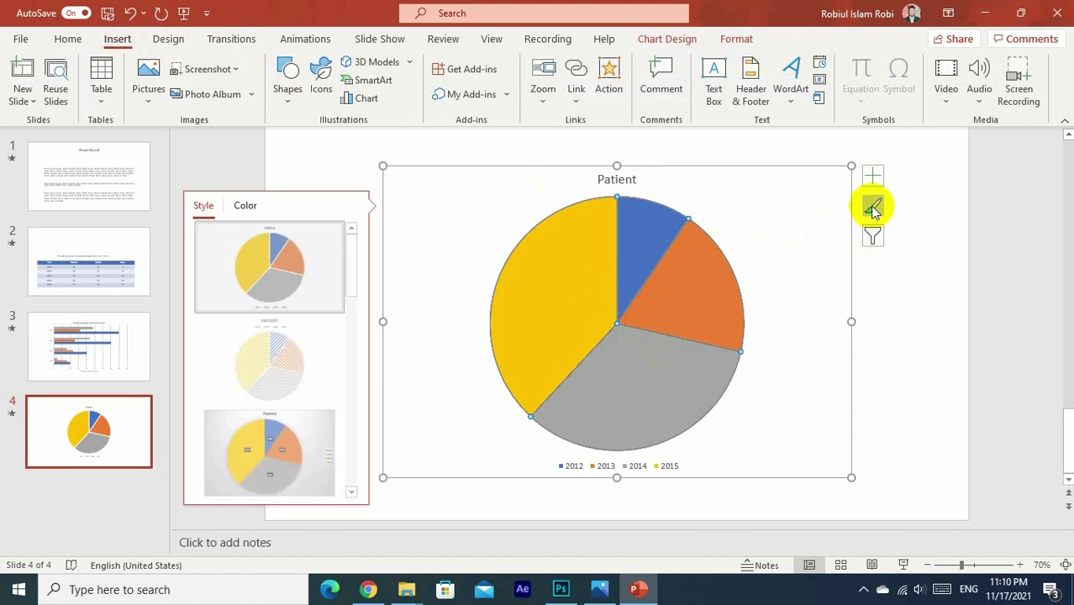
pyautogui.click(272, 444)
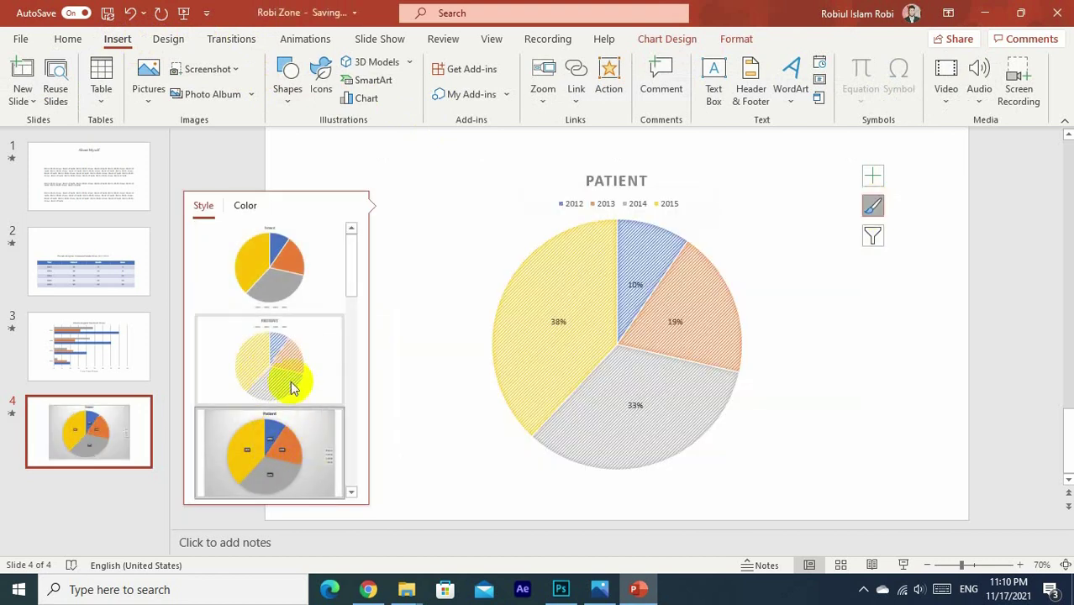
pyautogui.click(244, 207)
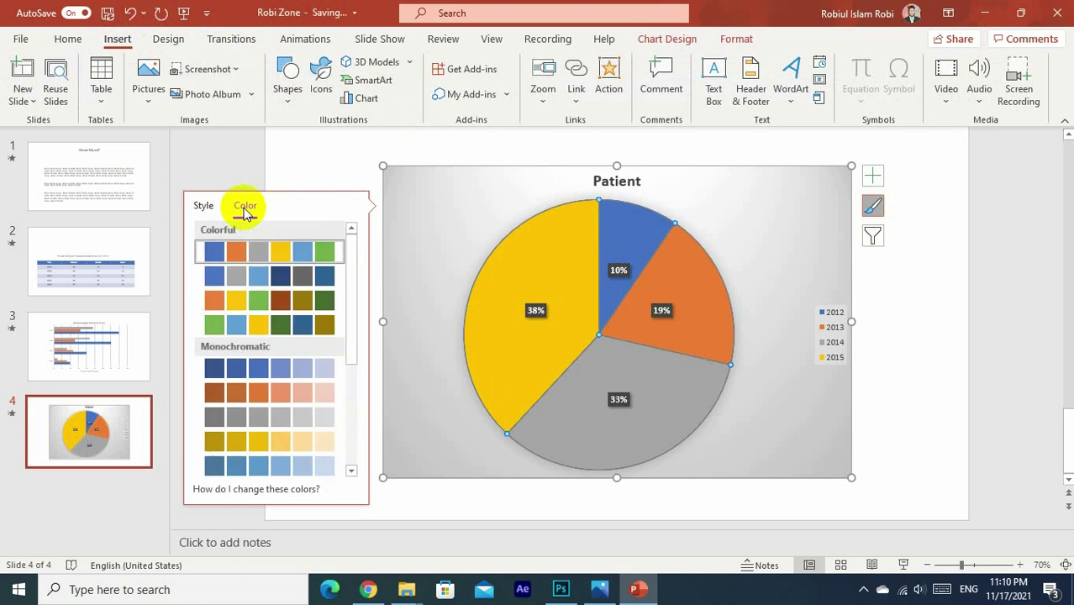
pyautogui.click(203, 206)
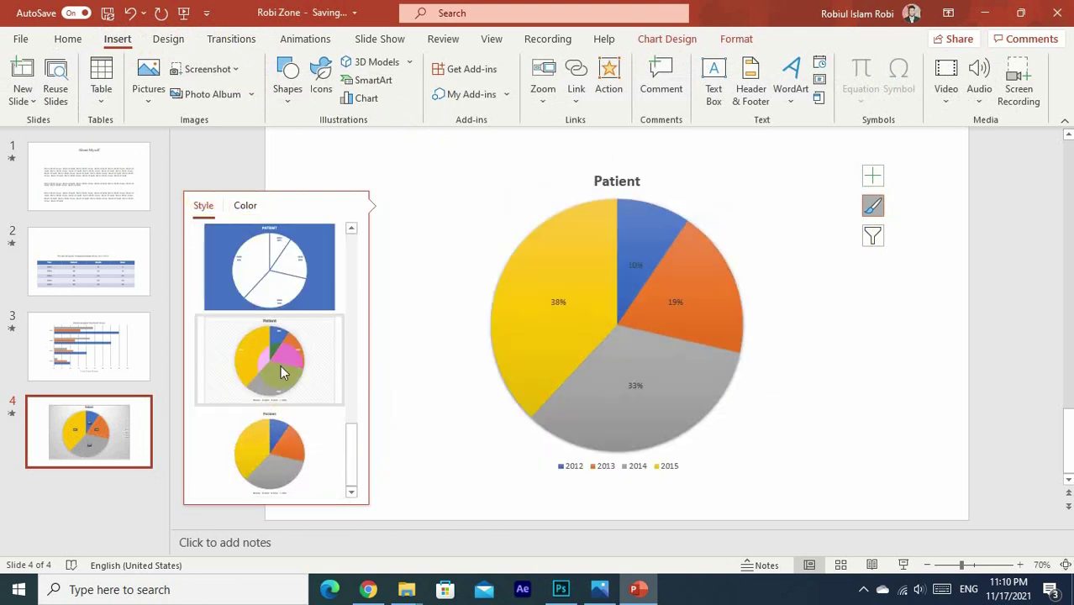
pyautogui.click(275, 450)
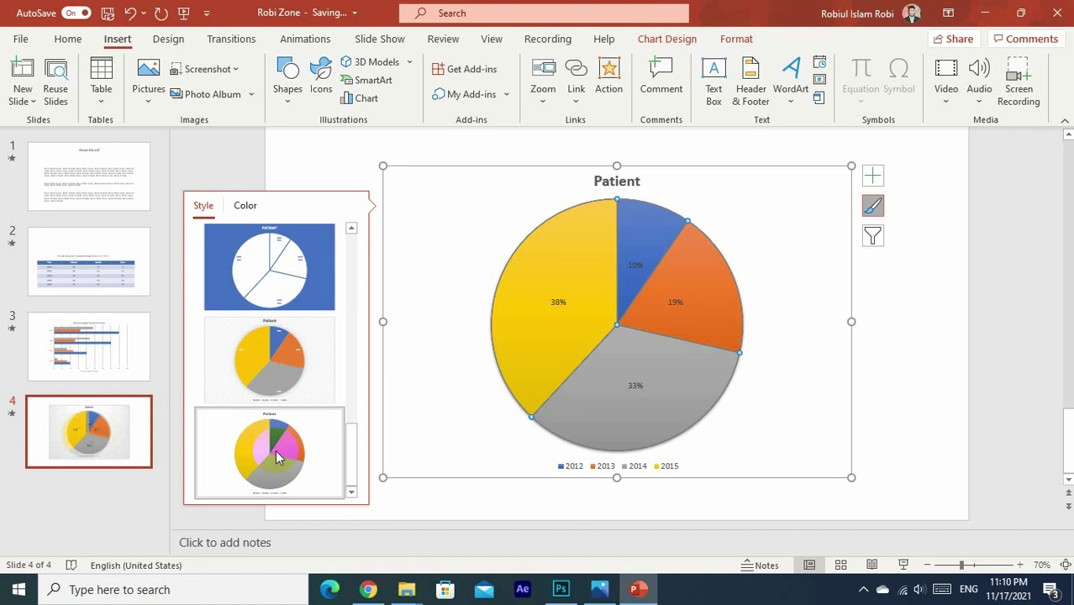
pyautogui.click(352, 171)
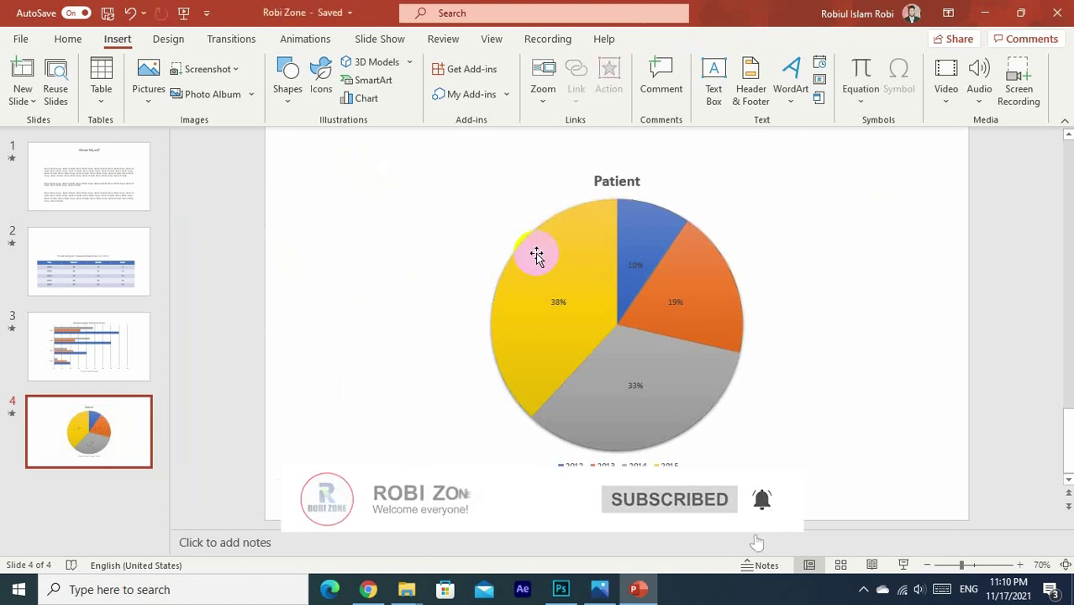
# Step: Change the pie chart title from 'Patient' to 'Patient Details'
pyautogui.doubleClick(619, 190)
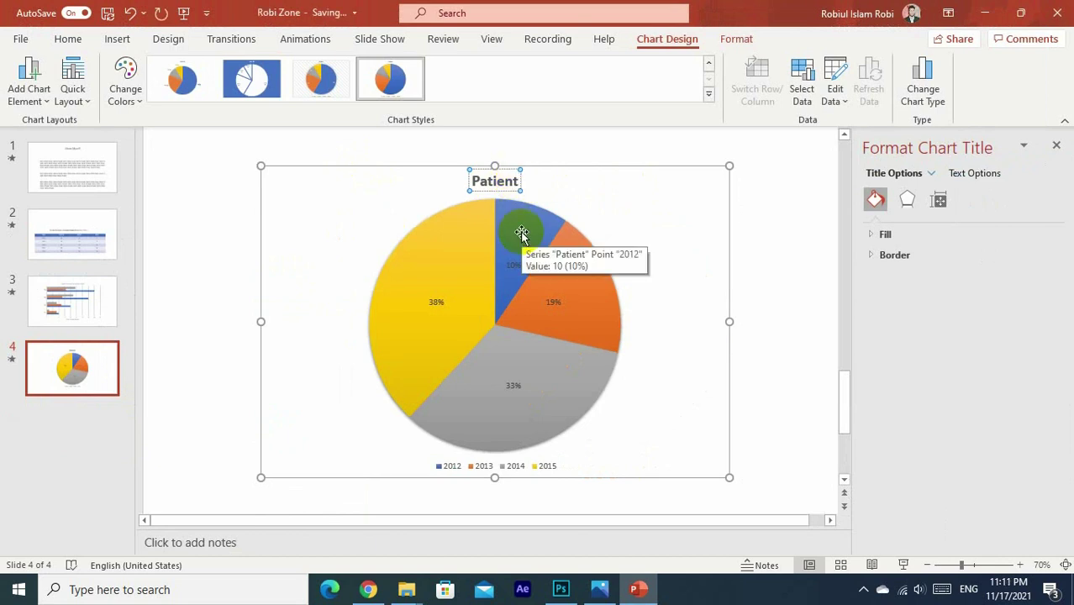
pyautogui.write(' Details')
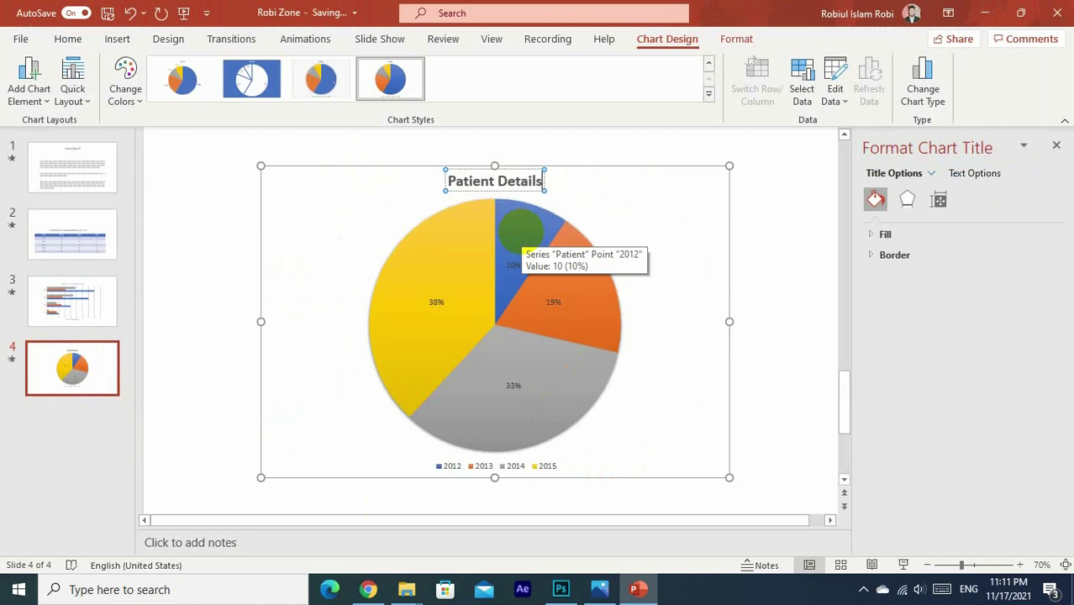
pyautogui.click(216, 217)
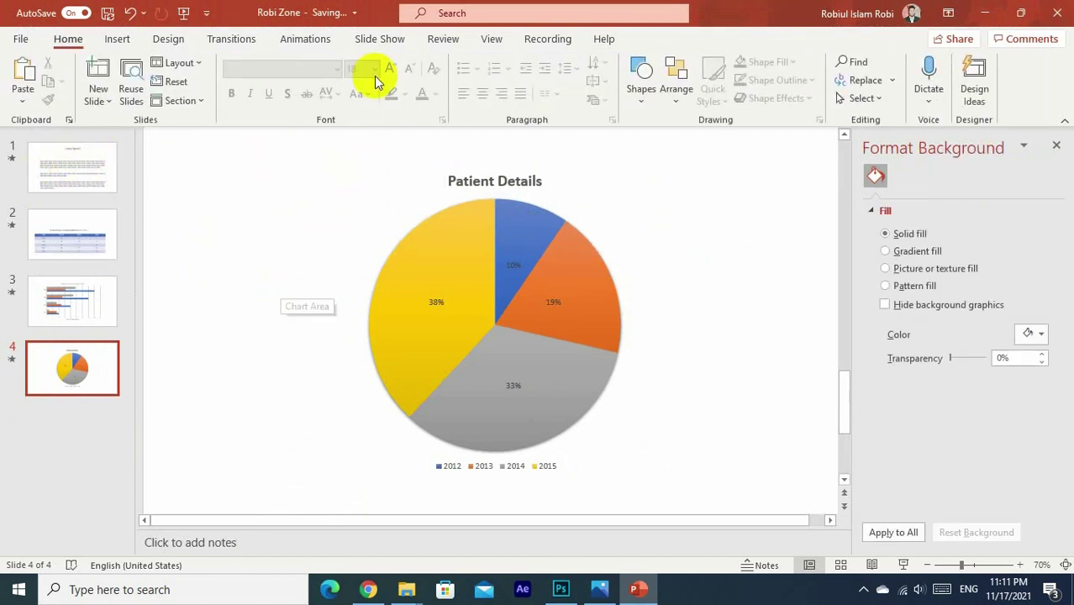
# Step: Run the slideshow from the beginning through all four slides, then exit to editing
pyautogui.click(378, 40)
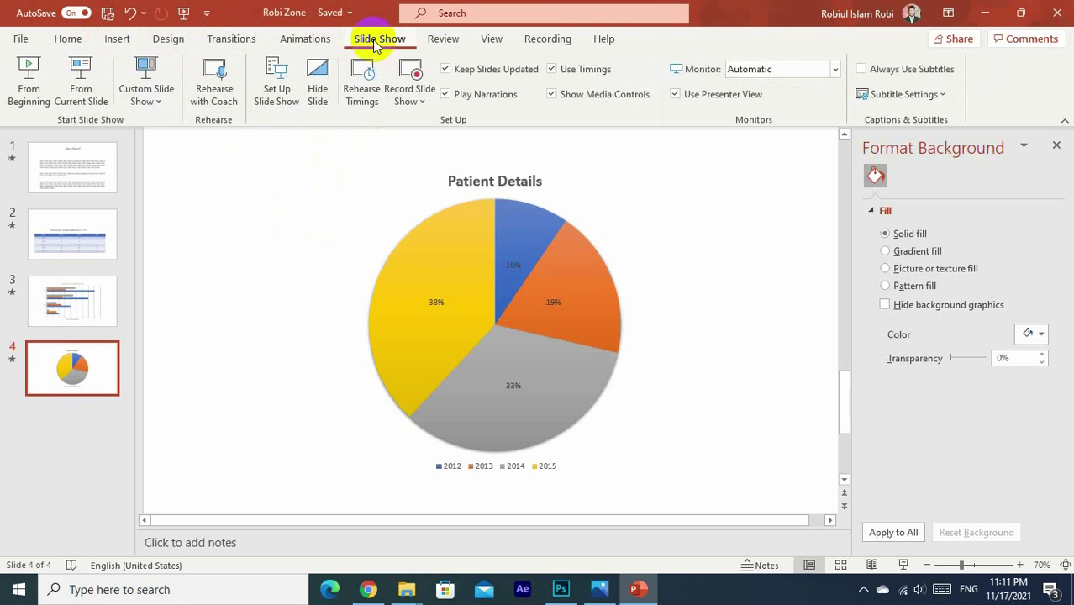
pyautogui.click(29, 69)
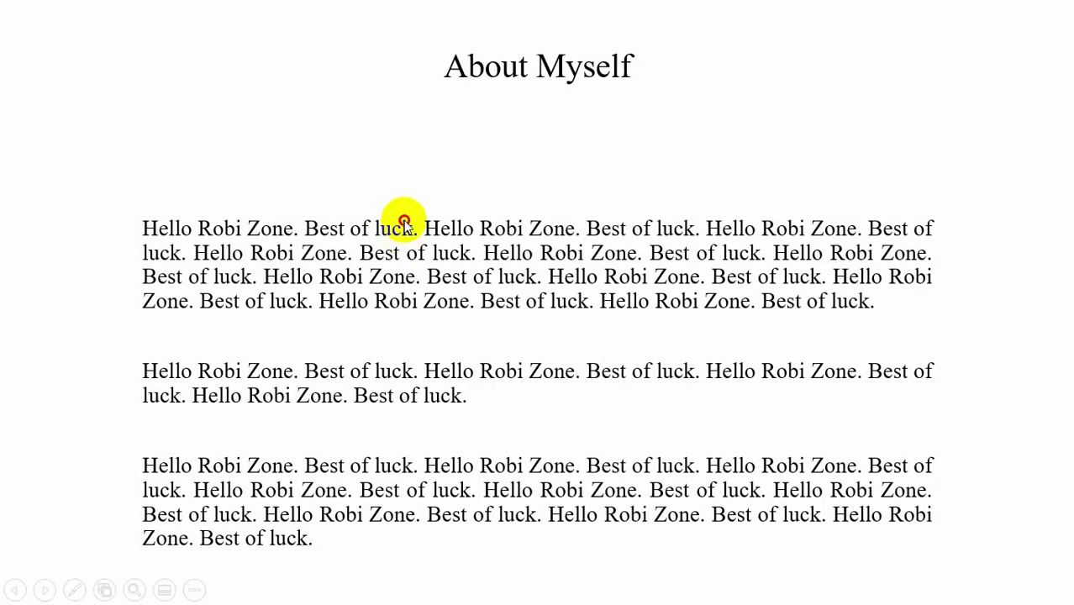
pyautogui.click(404, 223)
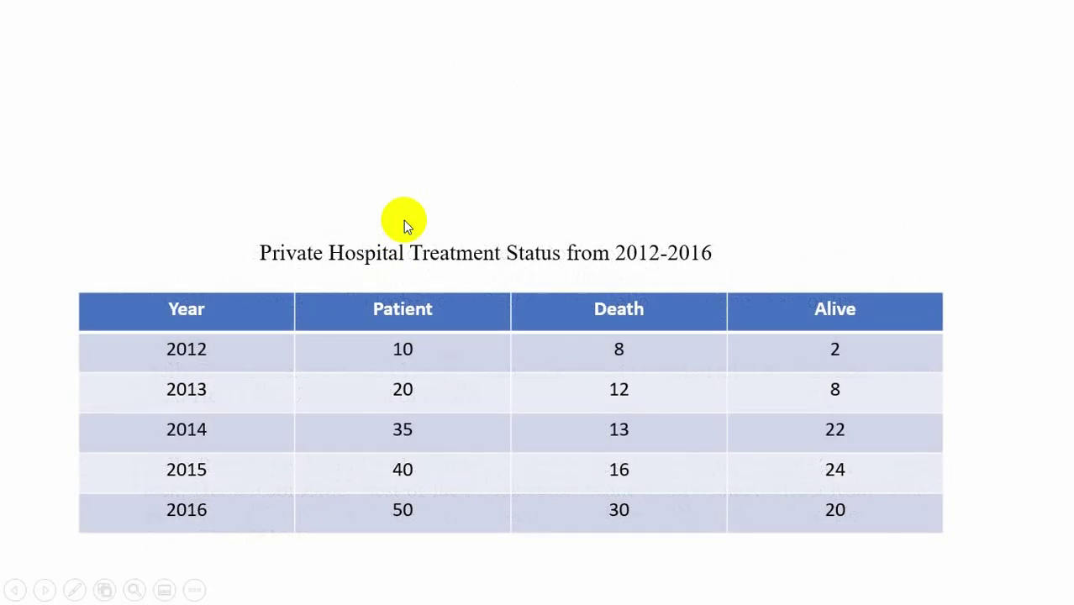
pyautogui.click(404, 222)
pyautogui.click(404, 219)
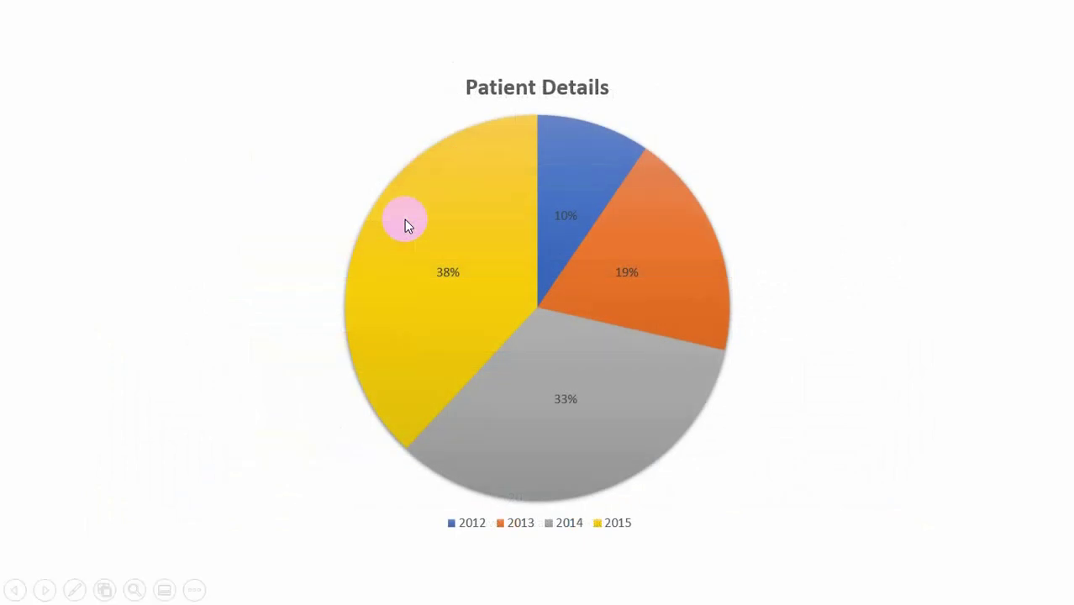
pyautogui.click(404, 219)
pyautogui.click(405, 220)
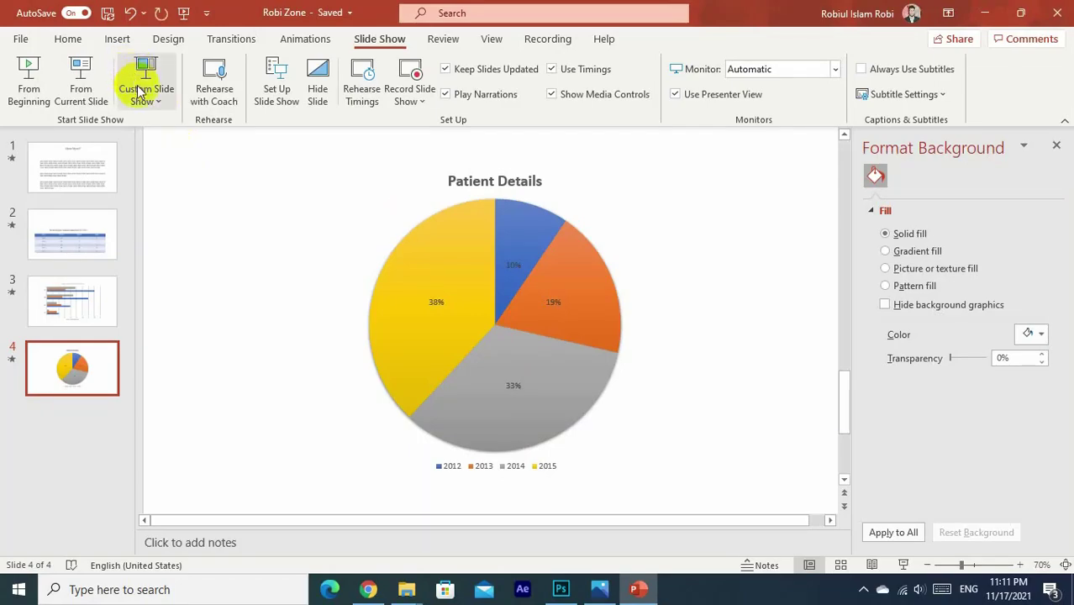
# Step: Close PowerPoint, refresh the Robi Zone folder listing, and close File Explorer
pyautogui.click(1055, 15)
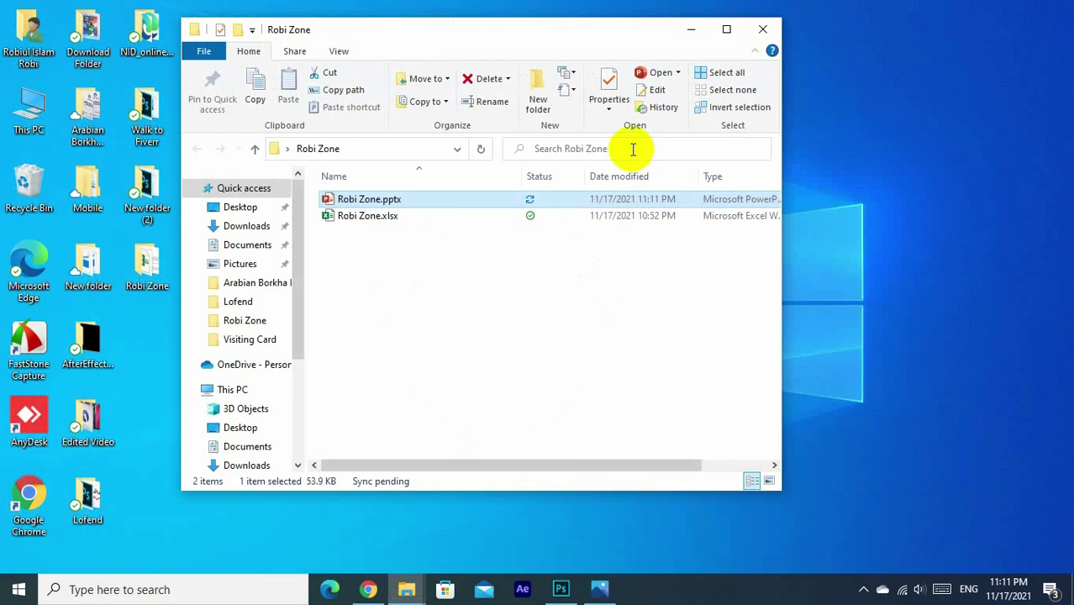
pyautogui.rightClick(393, 283)
pyautogui.click(427, 336)
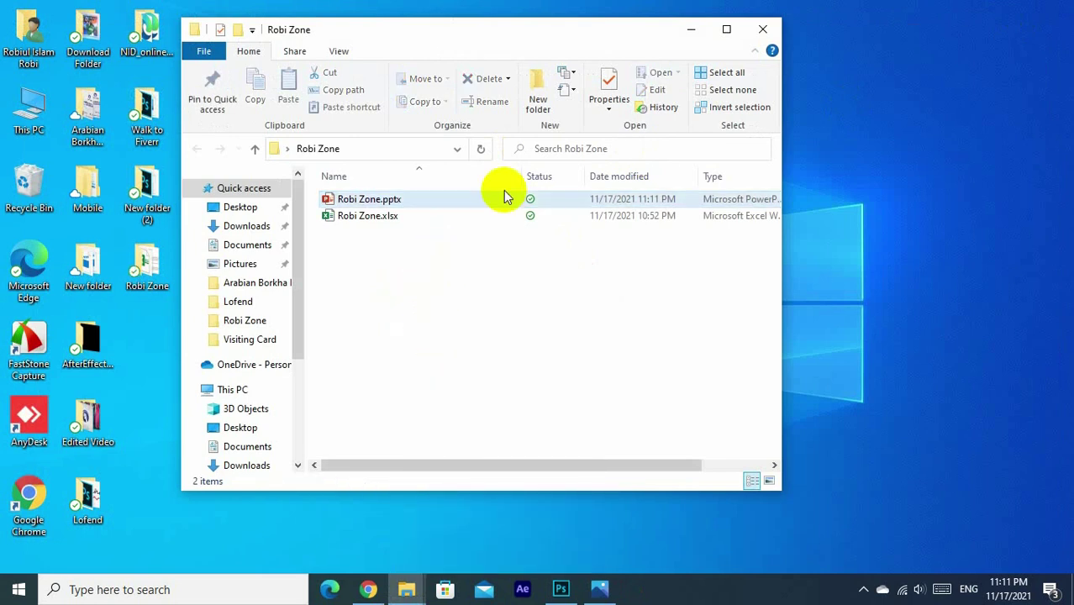
pyautogui.click(762, 31)
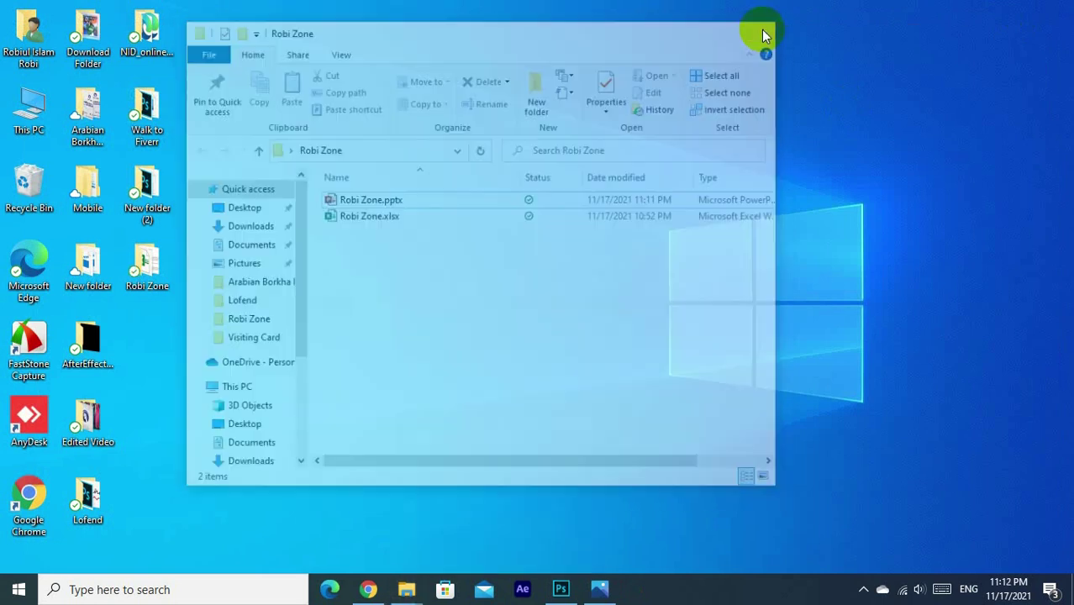